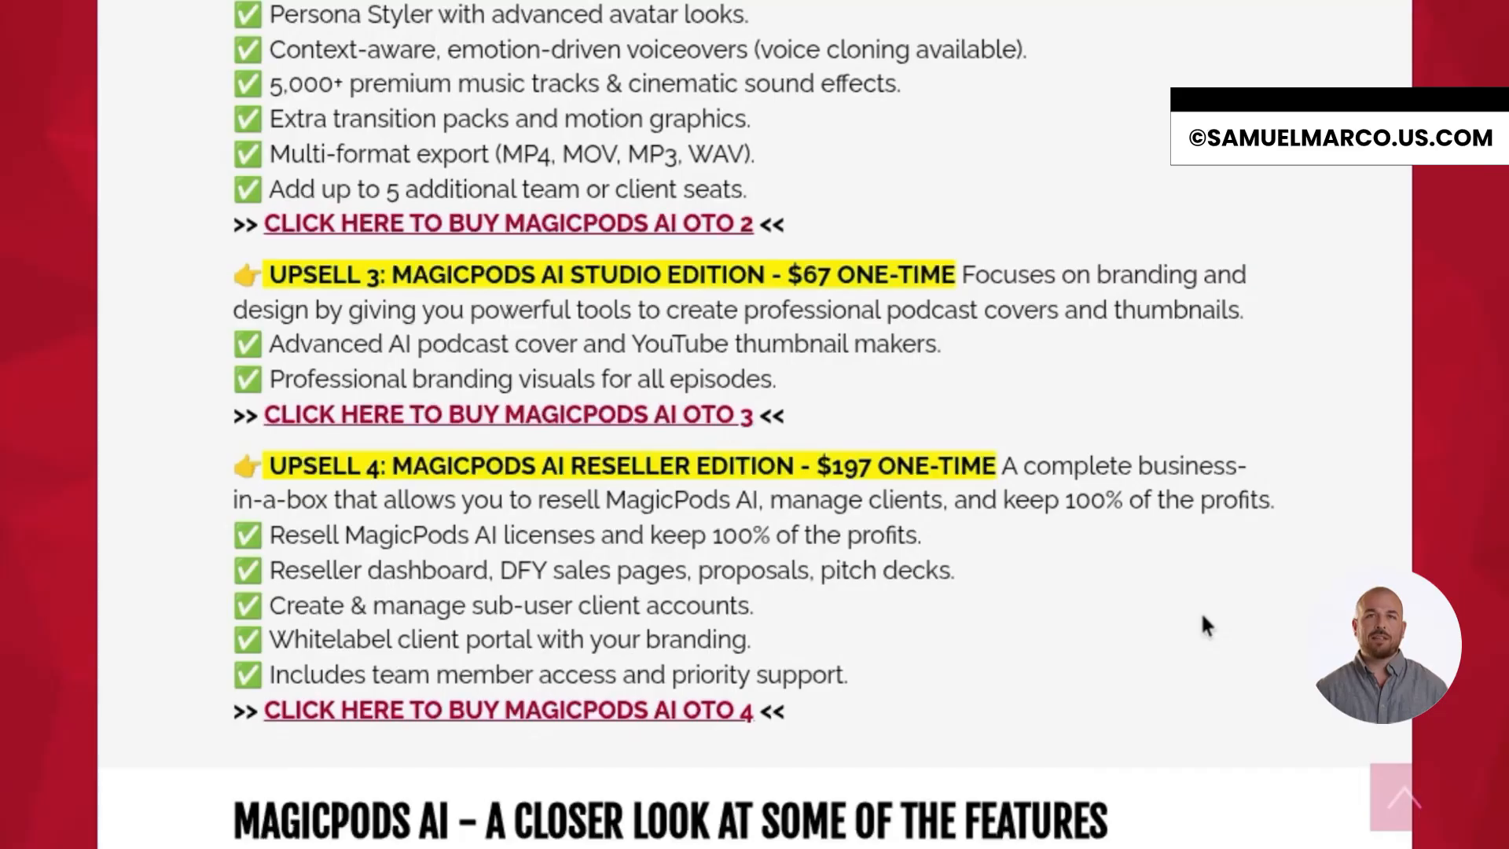
scroll(1202, 616, "up", 10)
scroll(1202, 616, "up", 5)
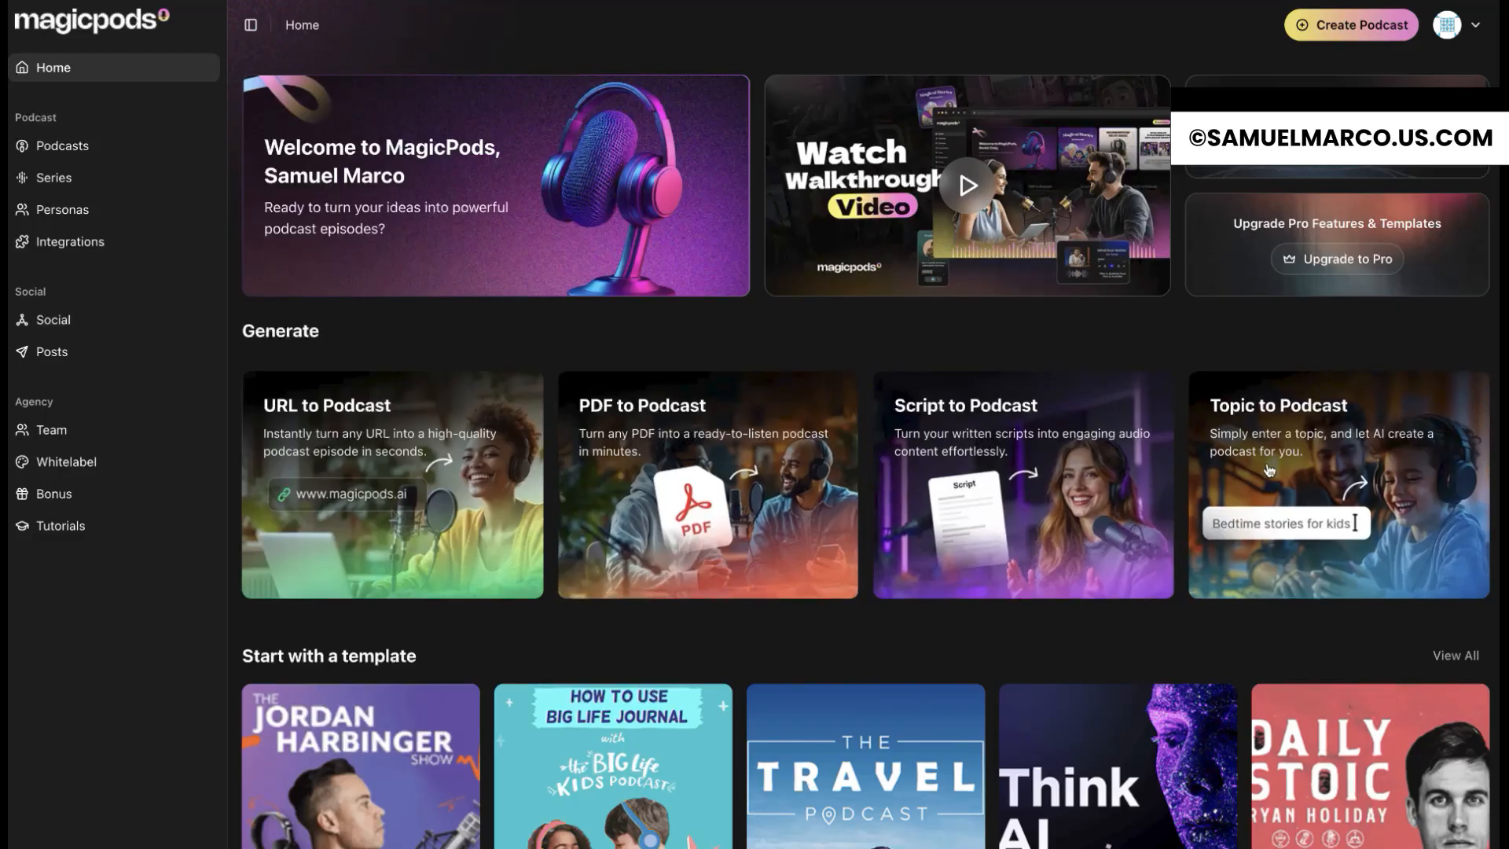
Step: Start a topic-based podcast and enter the topic "The Future of Artificial Intelligence in Everyday Life."
scroll(1270, 470, "down", 5)
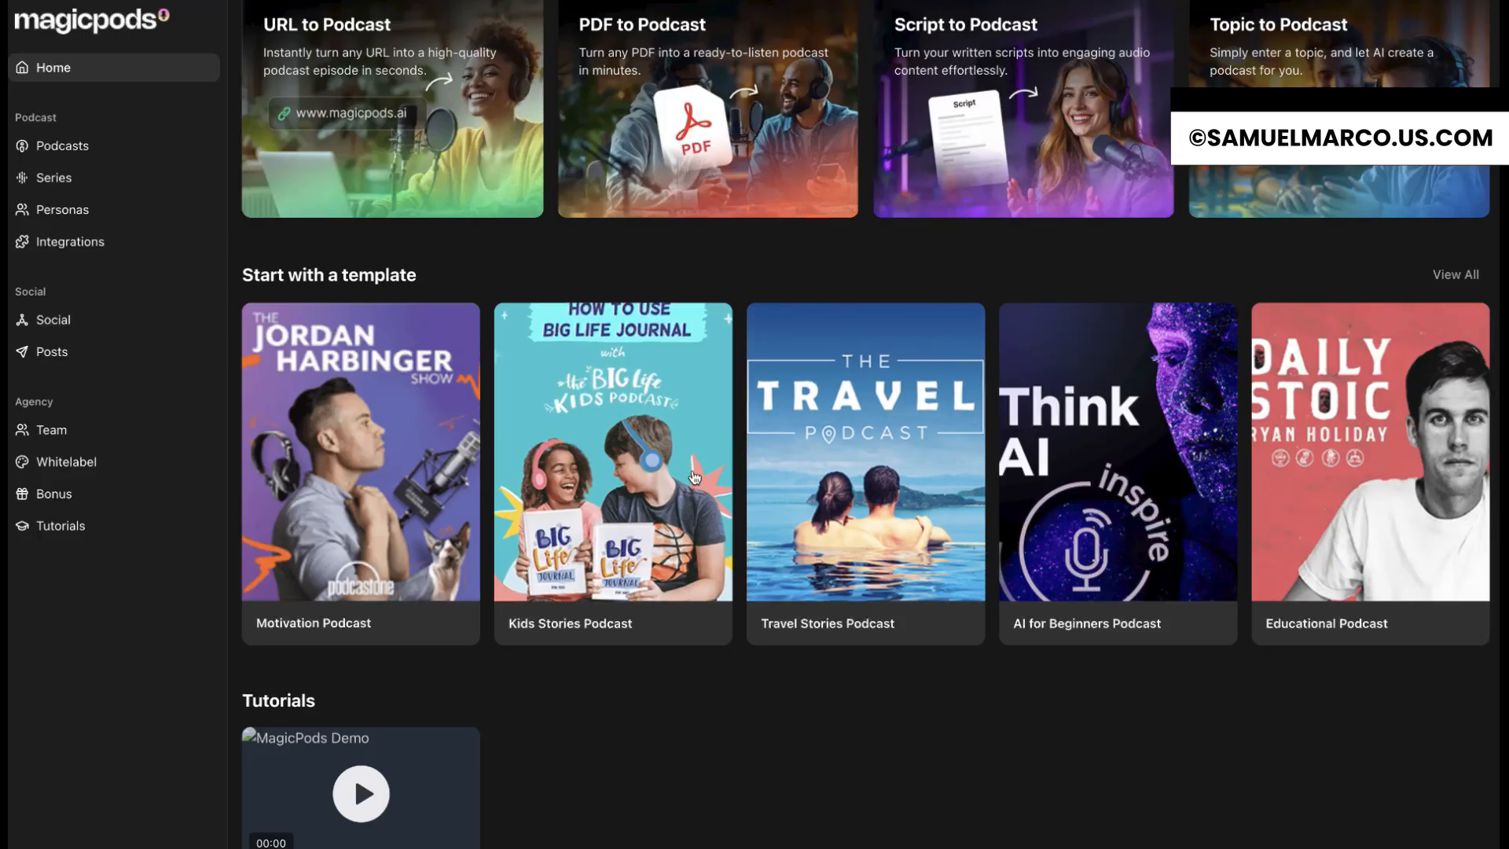
scroll(429, 710, "up", 3)
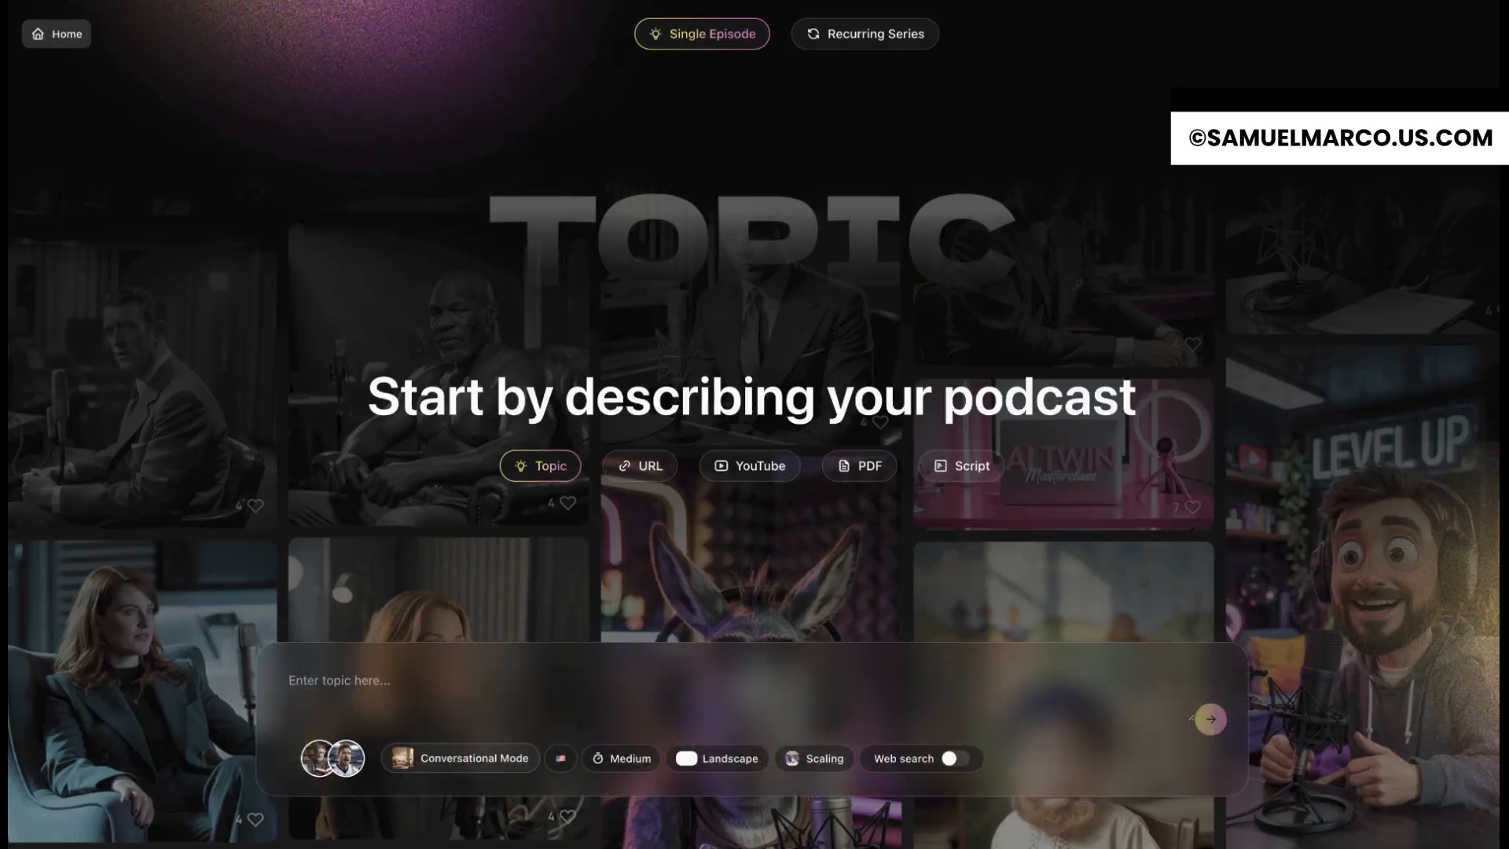
type("The Future of Artificial Intelligence in Everyday Life")
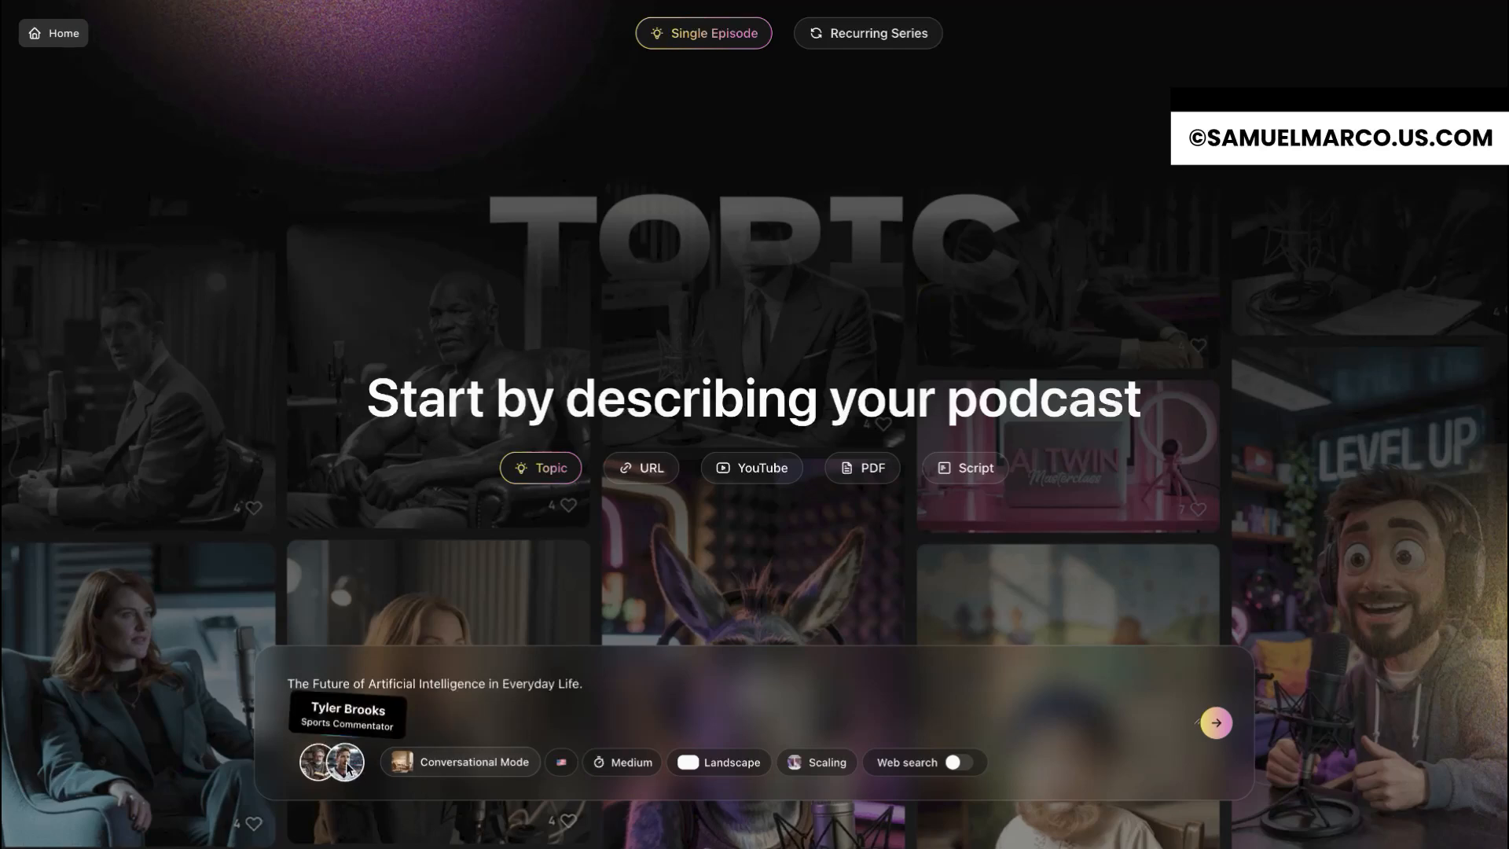
Step: Look through the available podcast styles and languages for the new episode
left_click(485, 774)
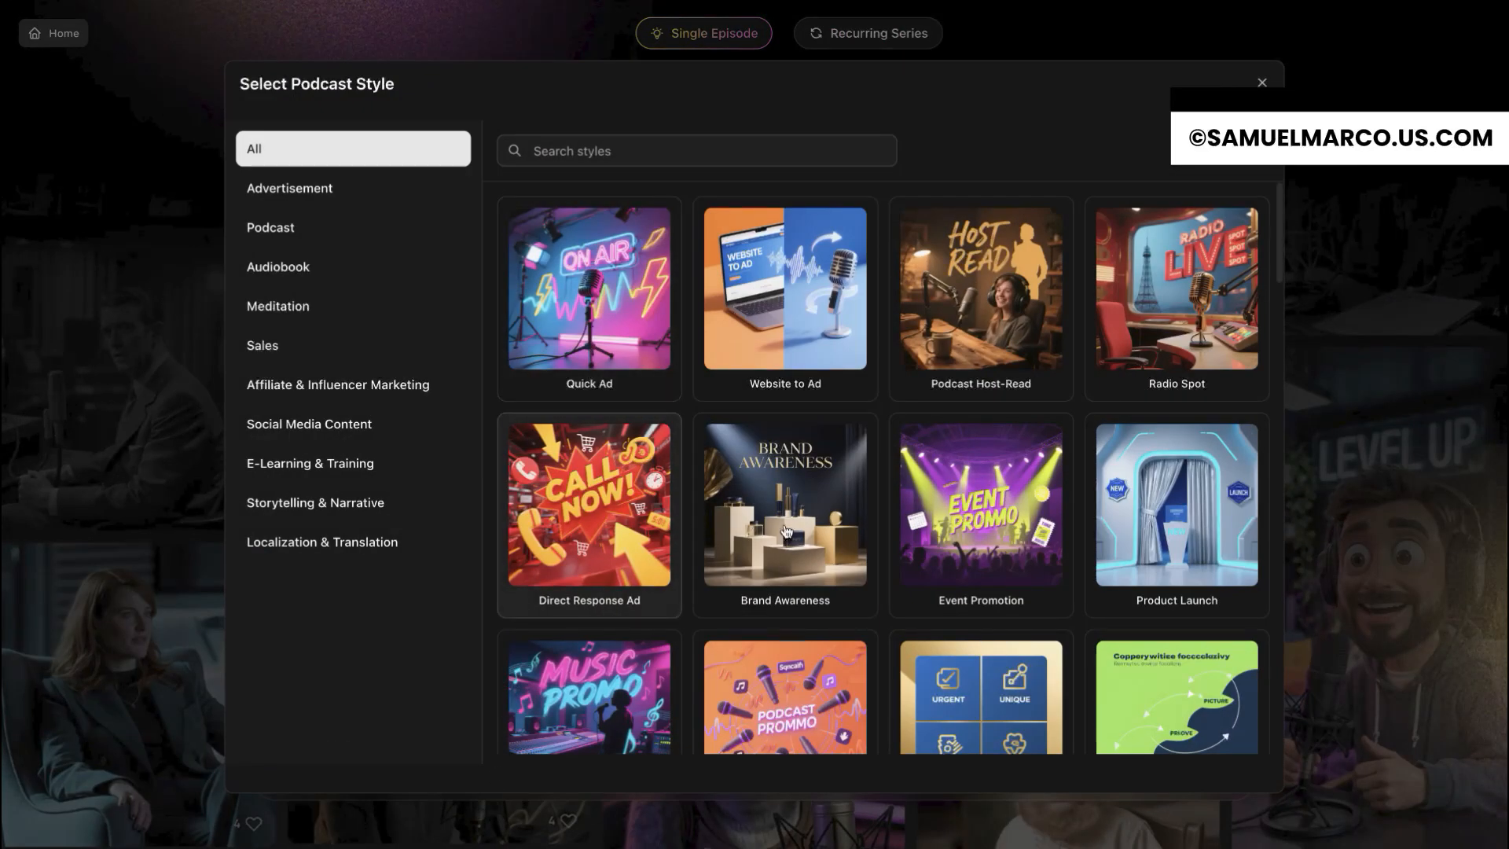
scroll(894, 550, "down", 8)
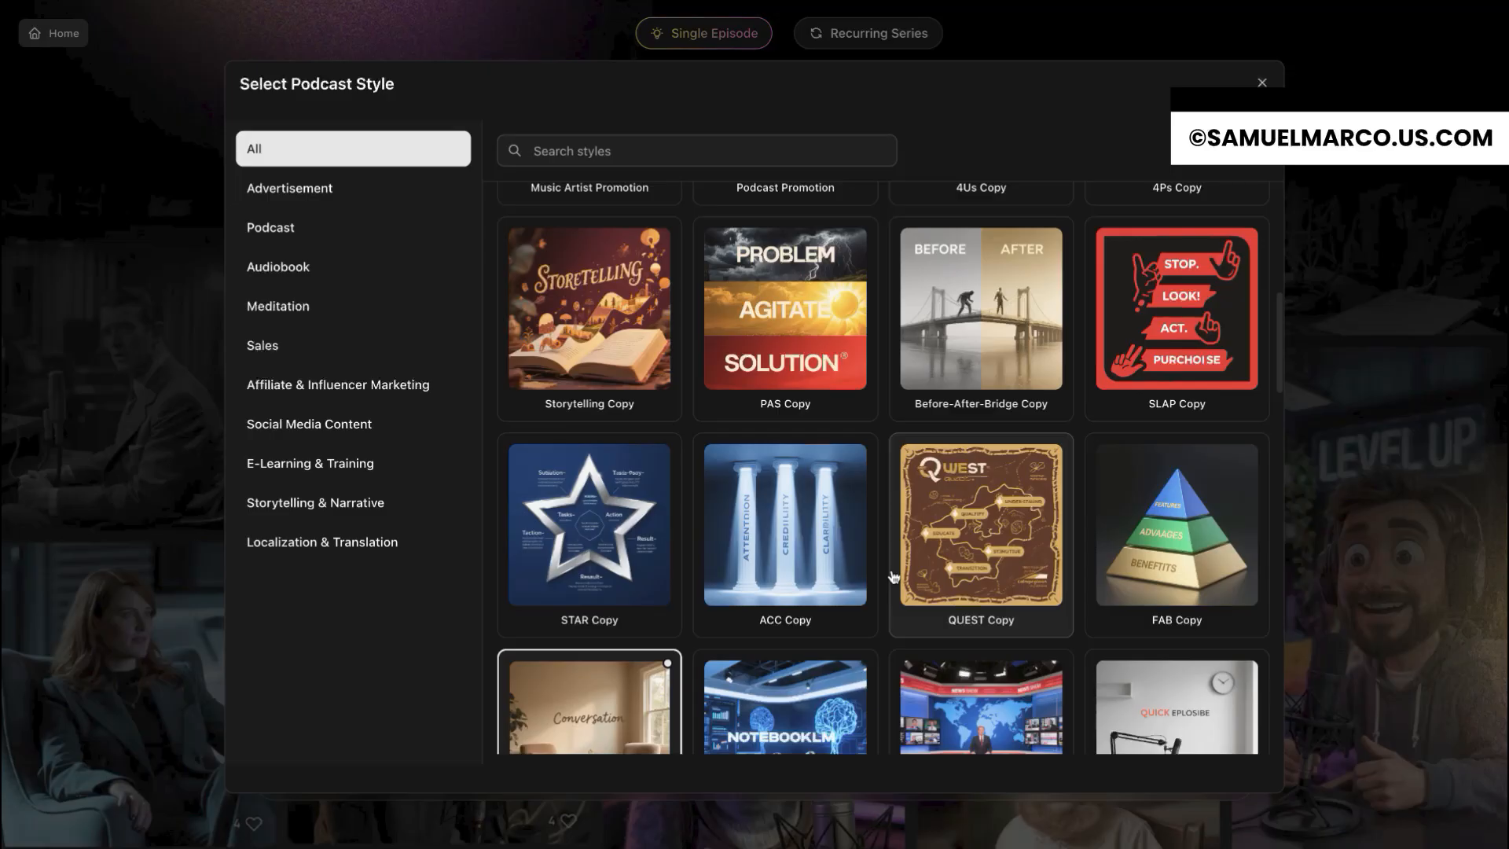
scroll(894, 576, "up", 8)
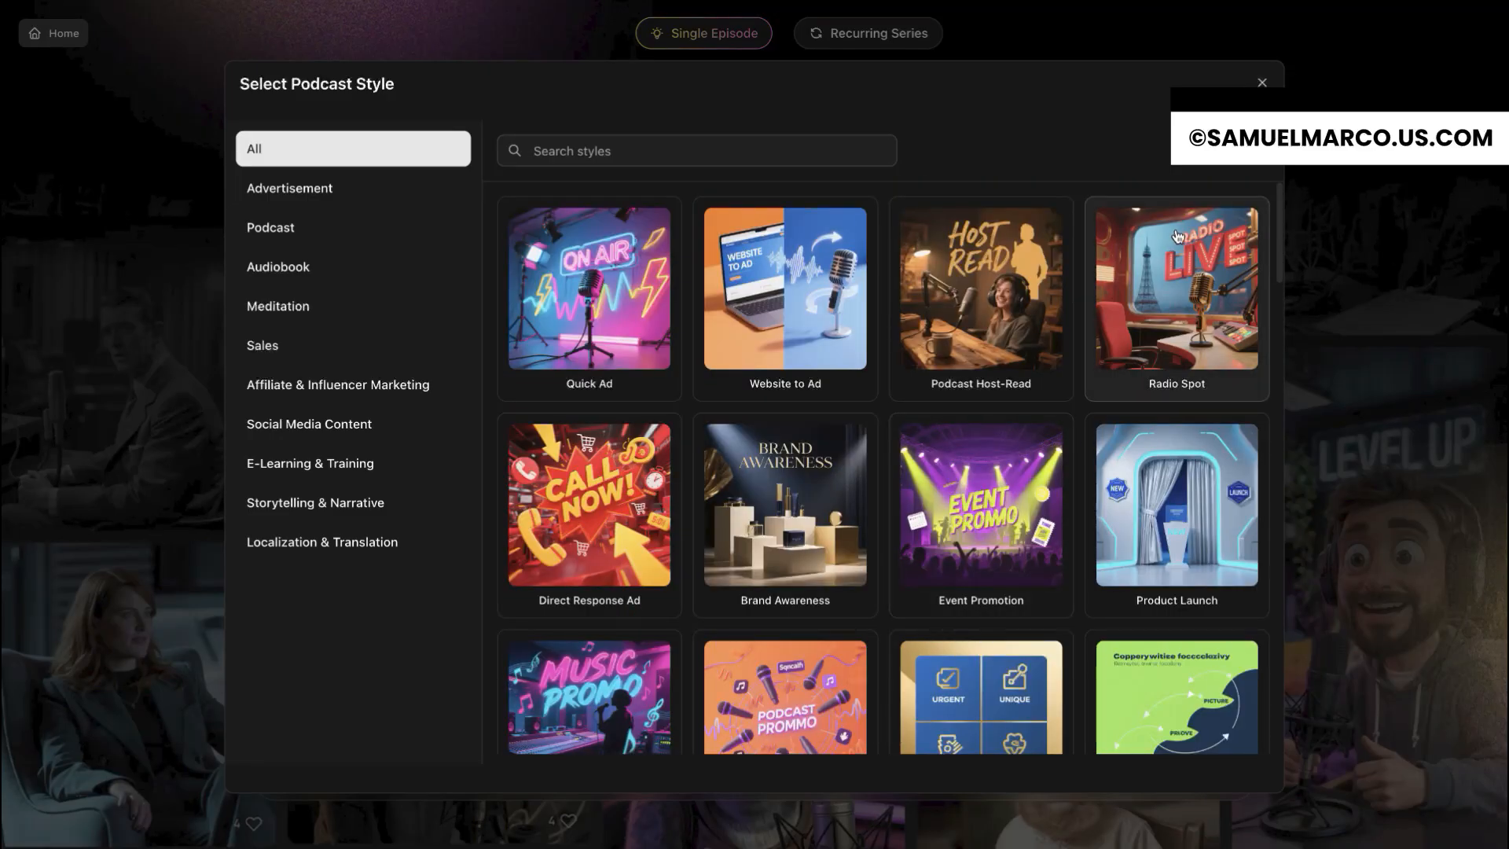
left_click(1262, 83)
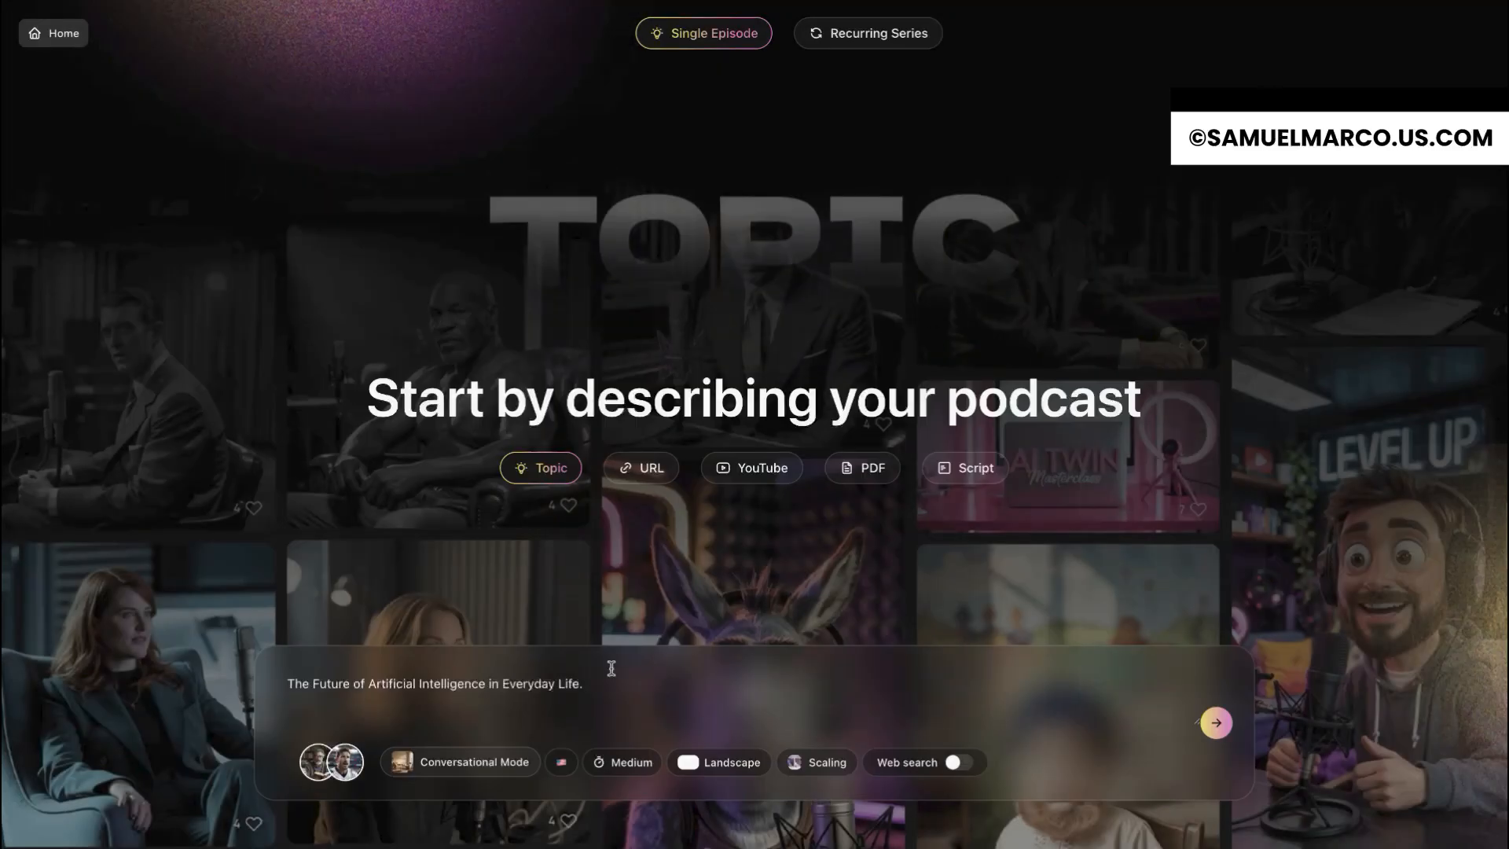
left_click(564, 772)
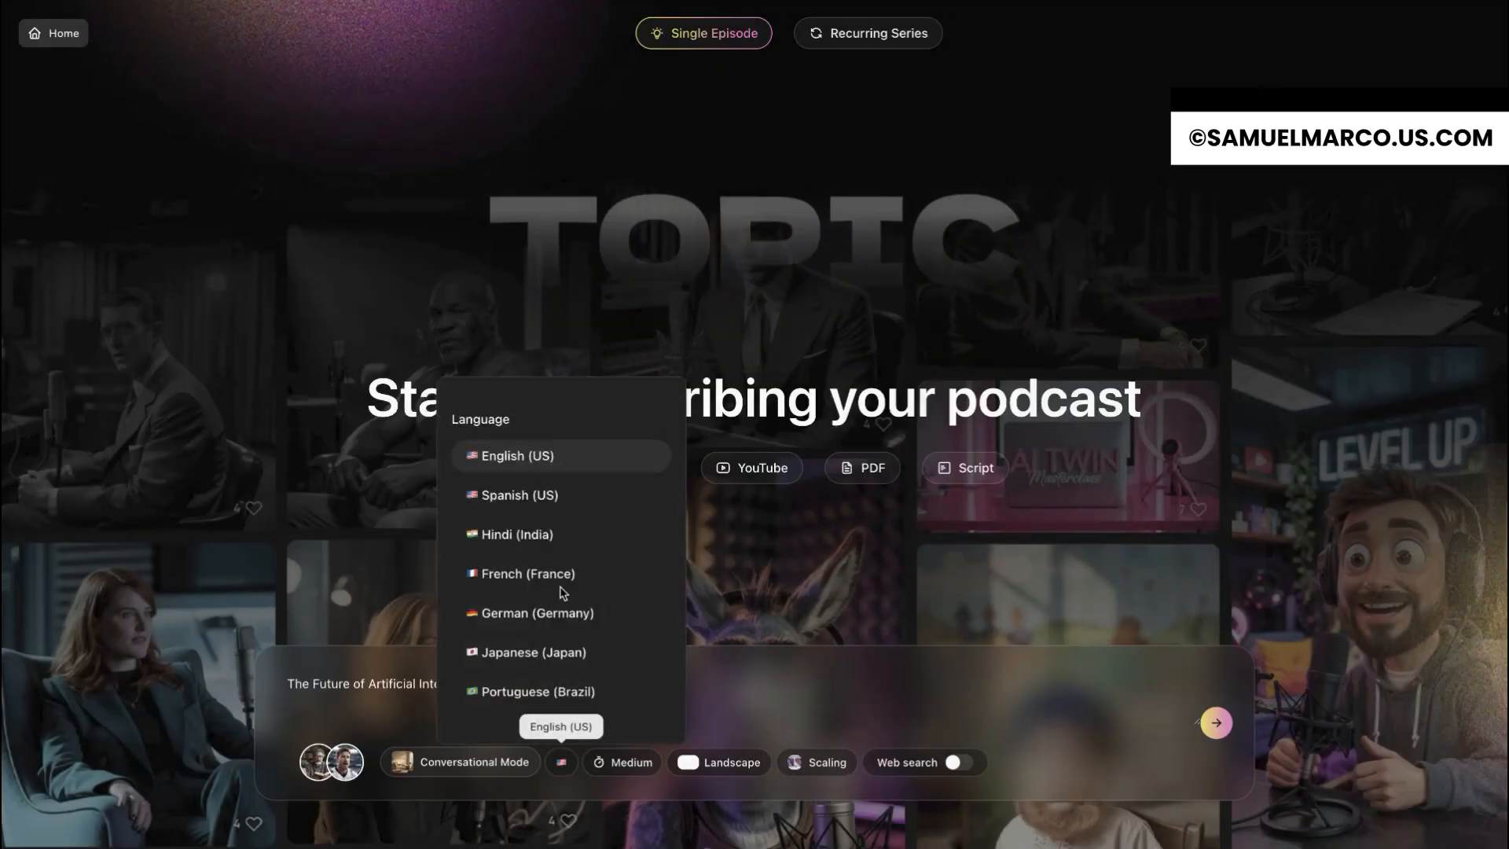
scroll(563, 613, "down", 6)
scroll(563, 617, "down", 2)
scroll(563, 617, "up", 5)
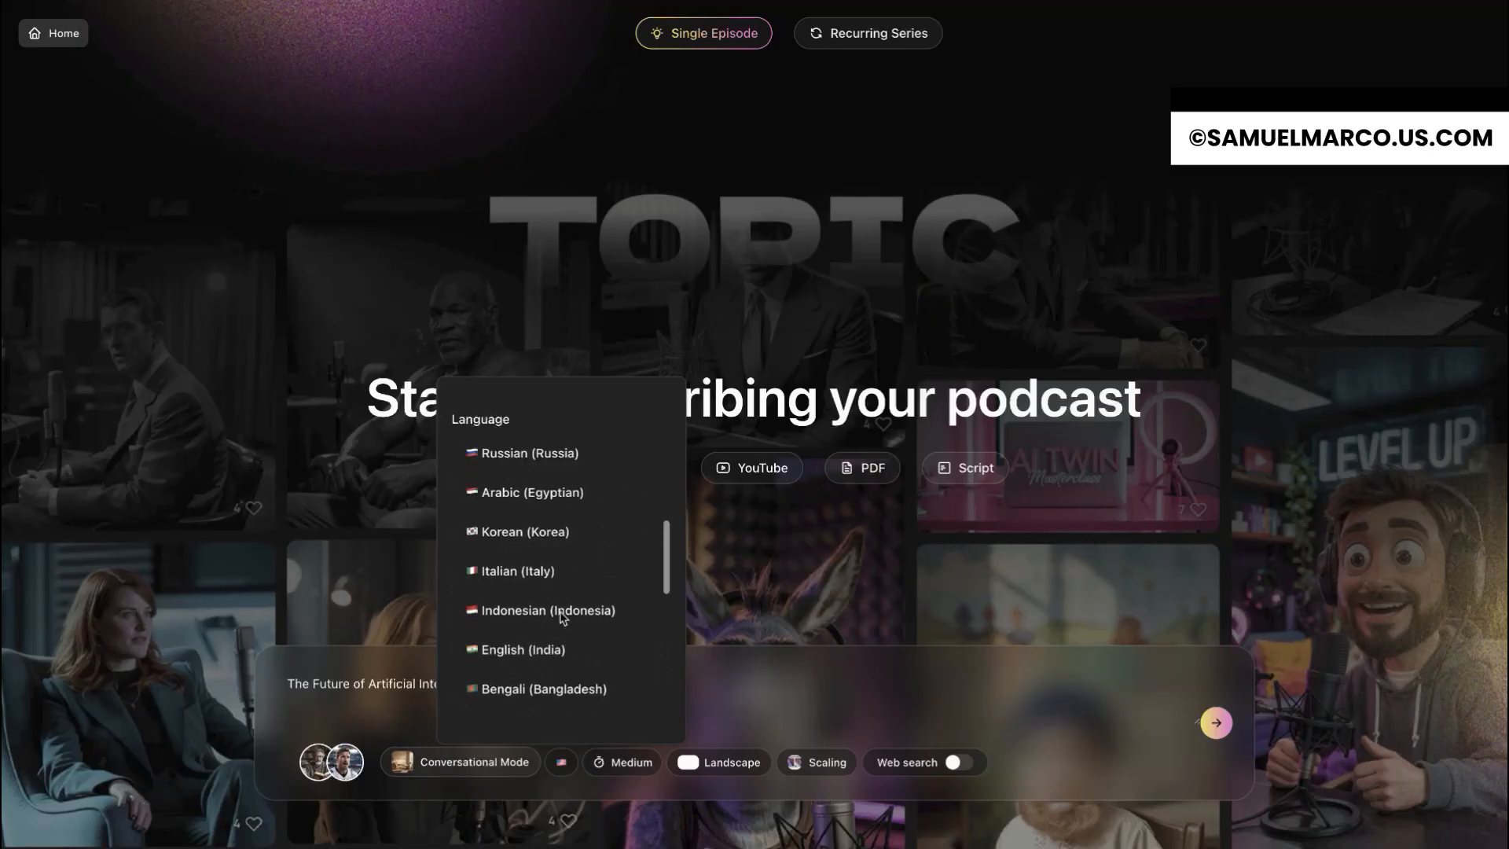
Step: Set the podcast length to Short and generate the episode from the entered topic
left_click(639, 760)
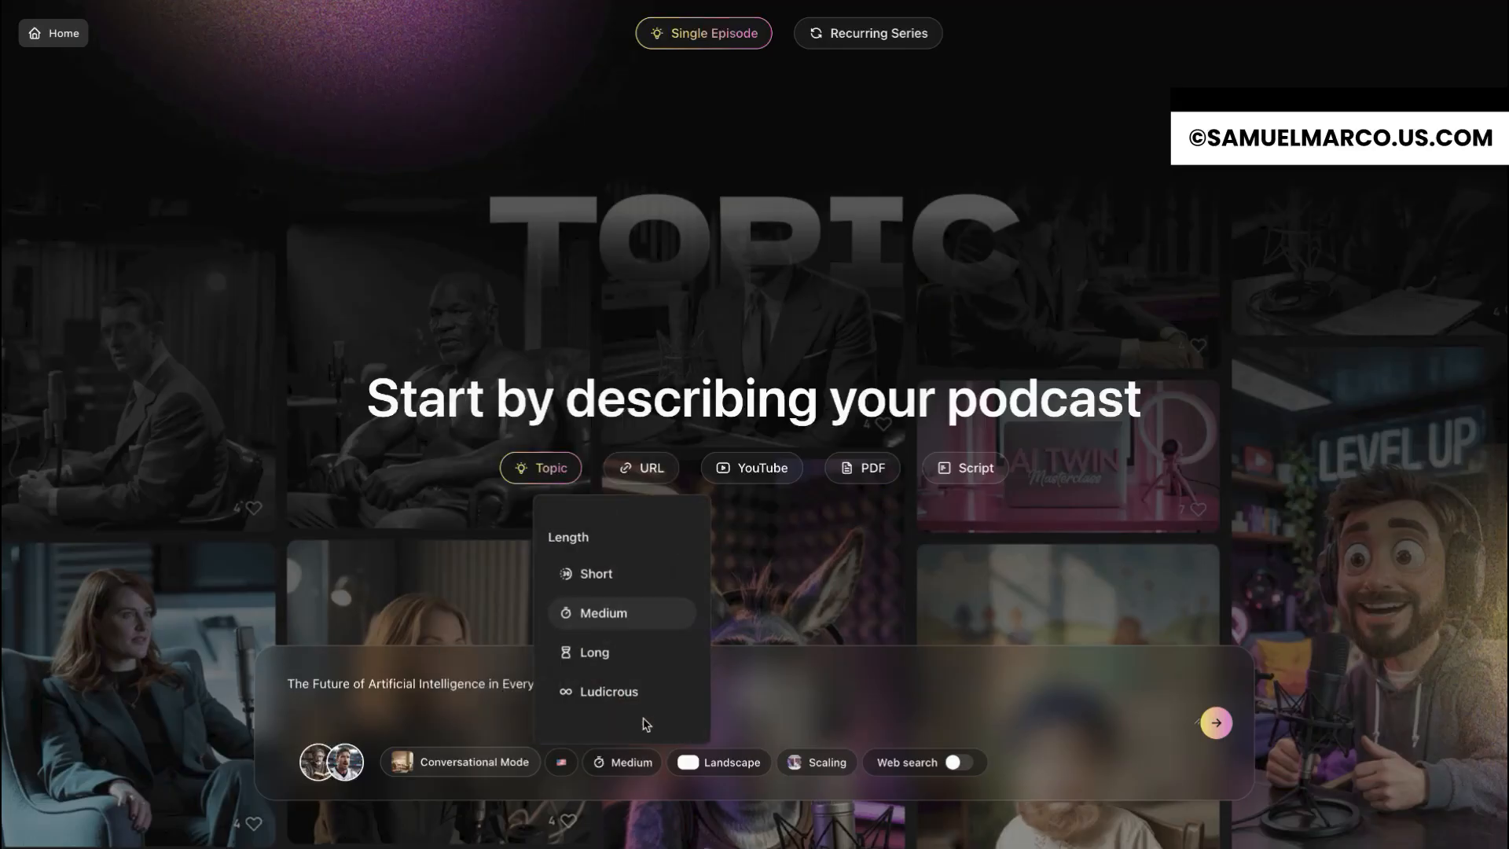
left_click(620, 574)
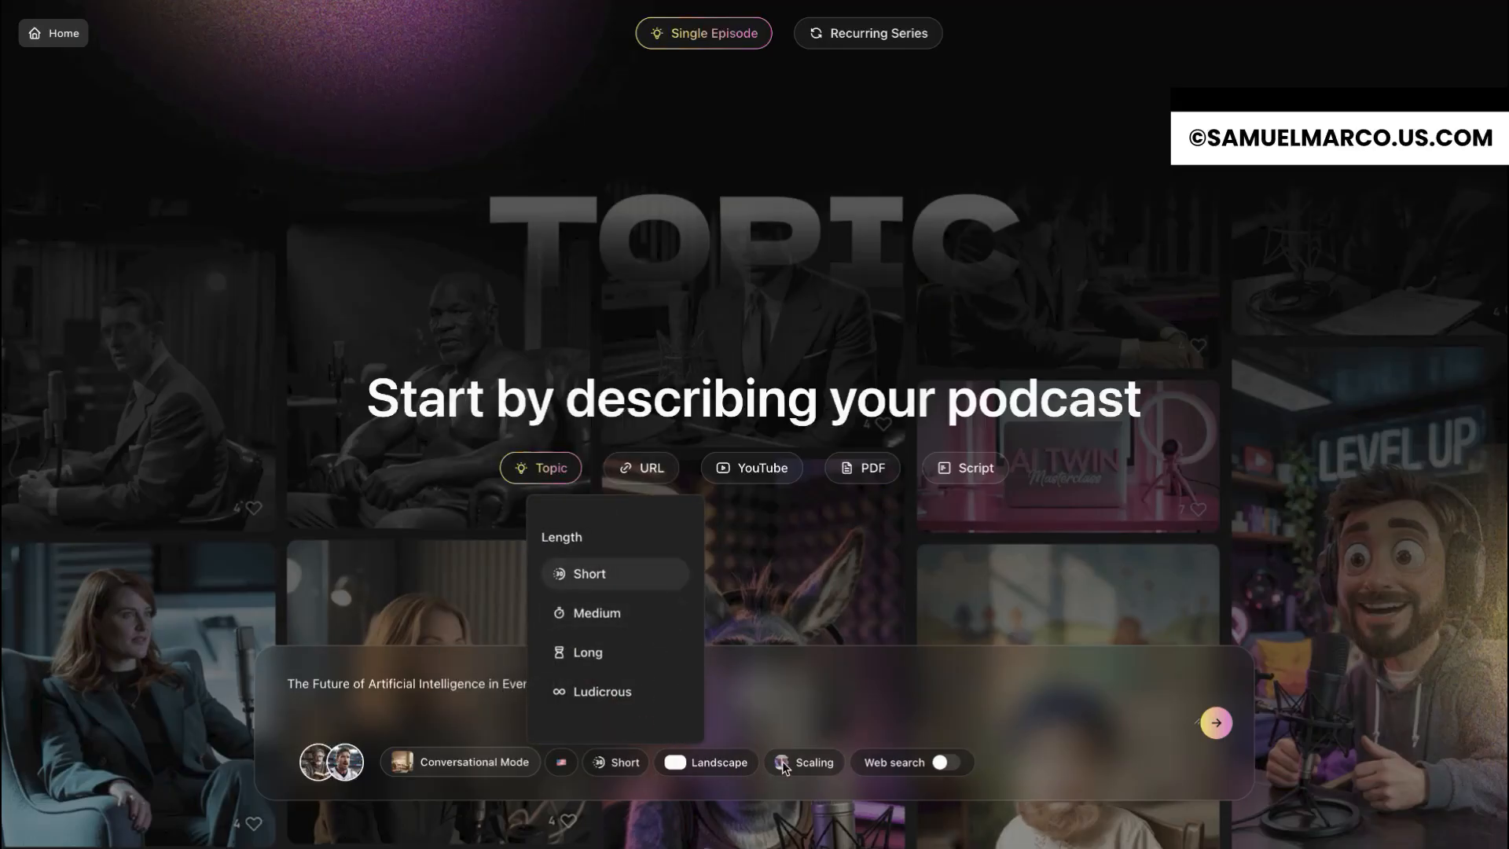
left_click(1215, 724)
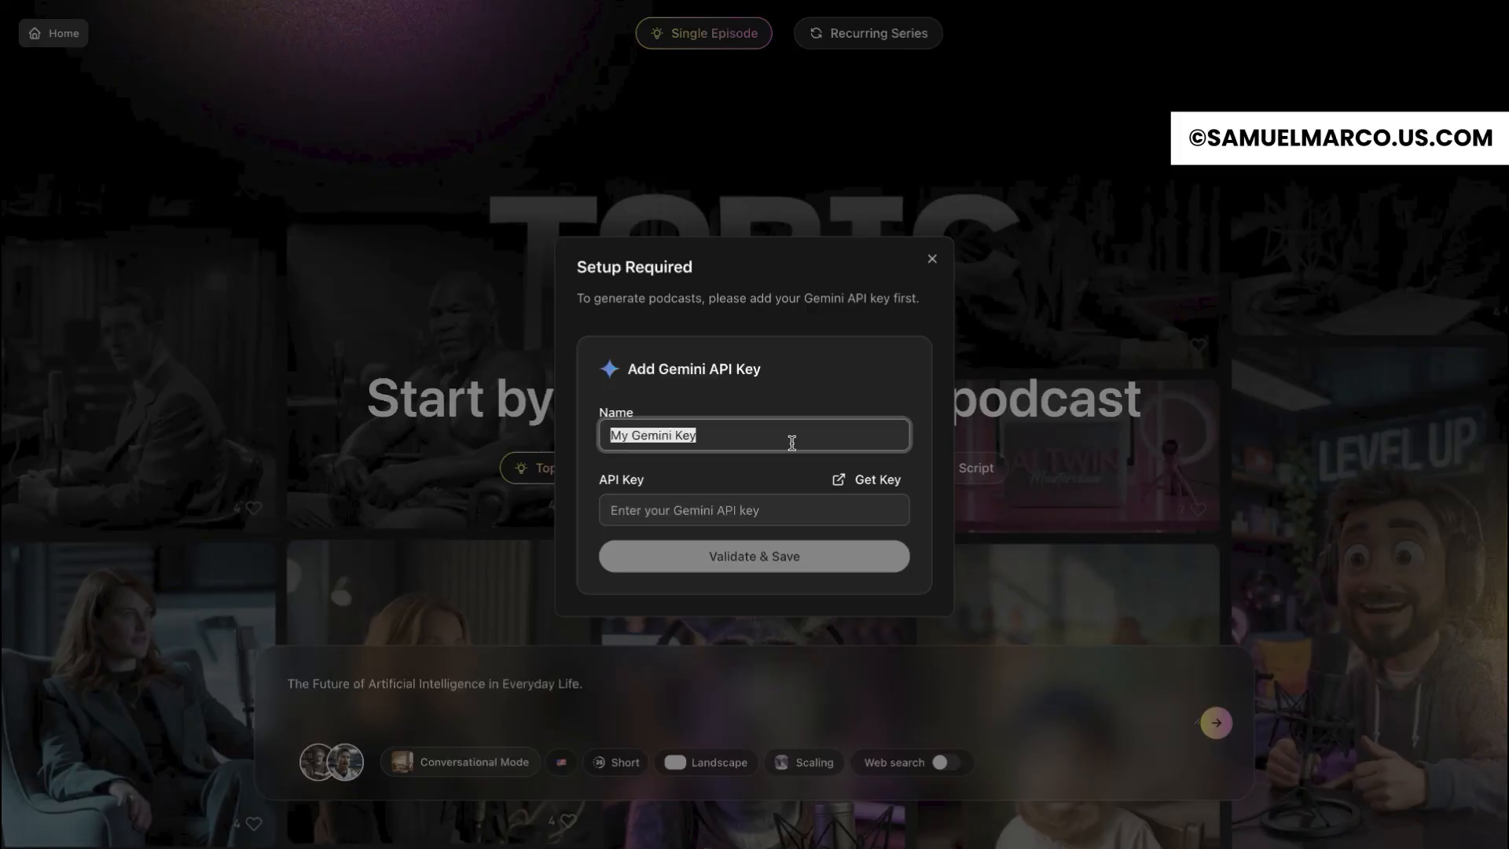
left_click(640, 299)
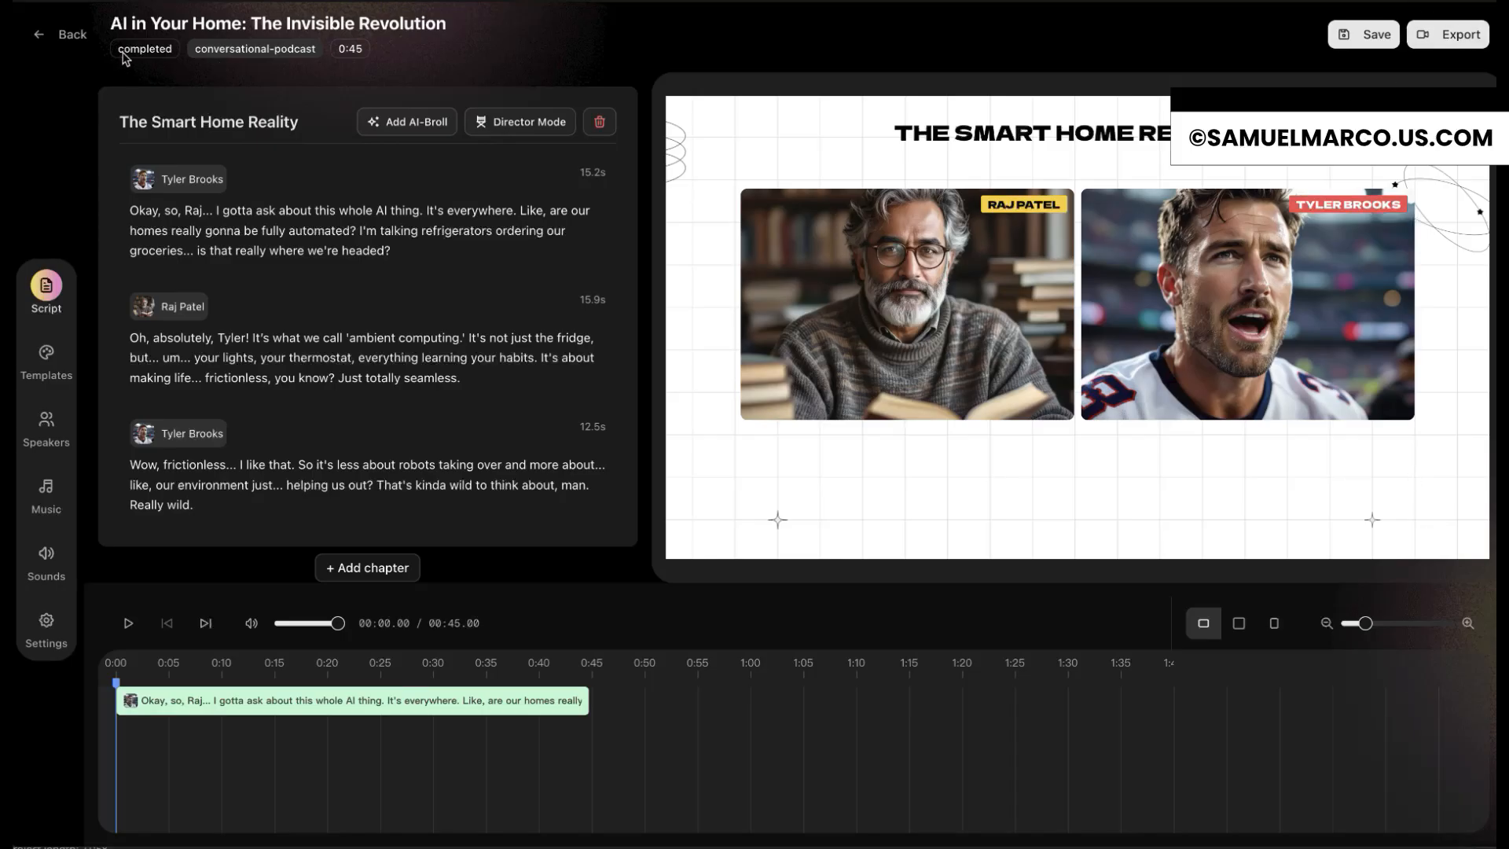
Step: Inspect the generated episode's status details and go through its three dialogue segments in the preview
left_click_drag(127, 51, 360, 52)
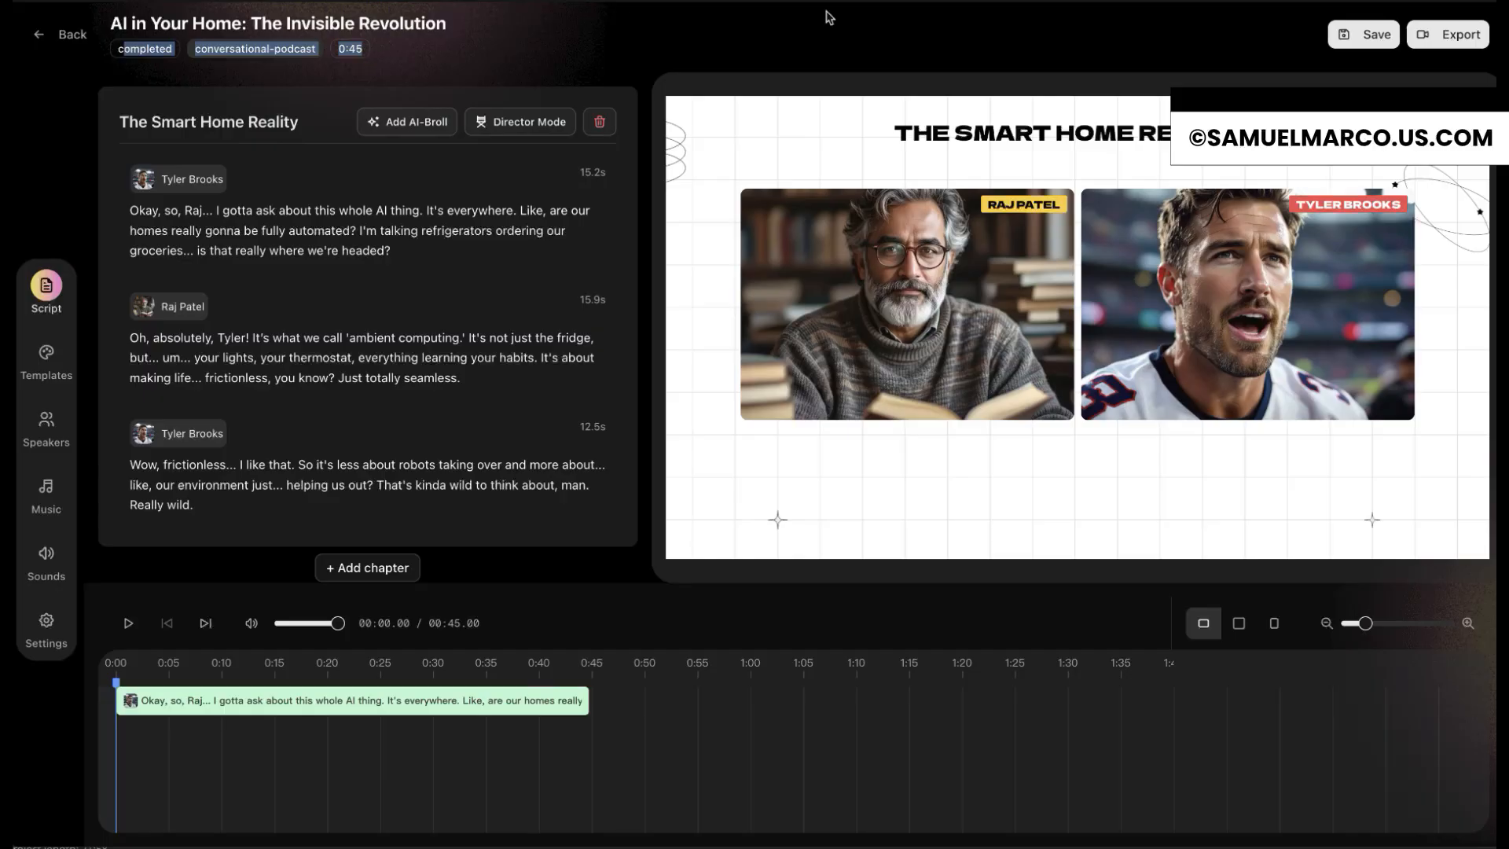
left_click(868, 133)
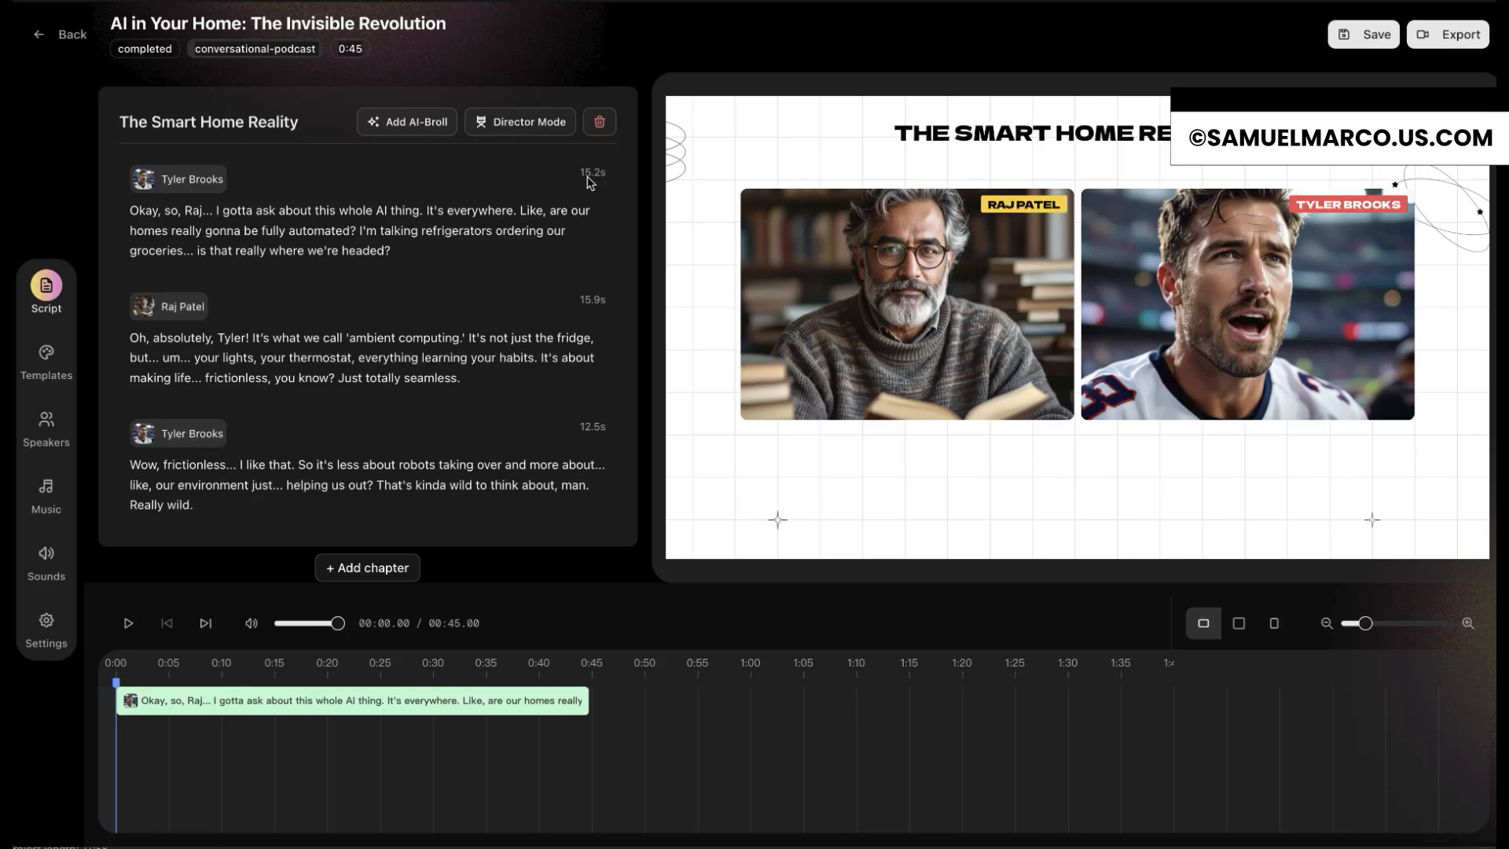
double_click(569, 193)
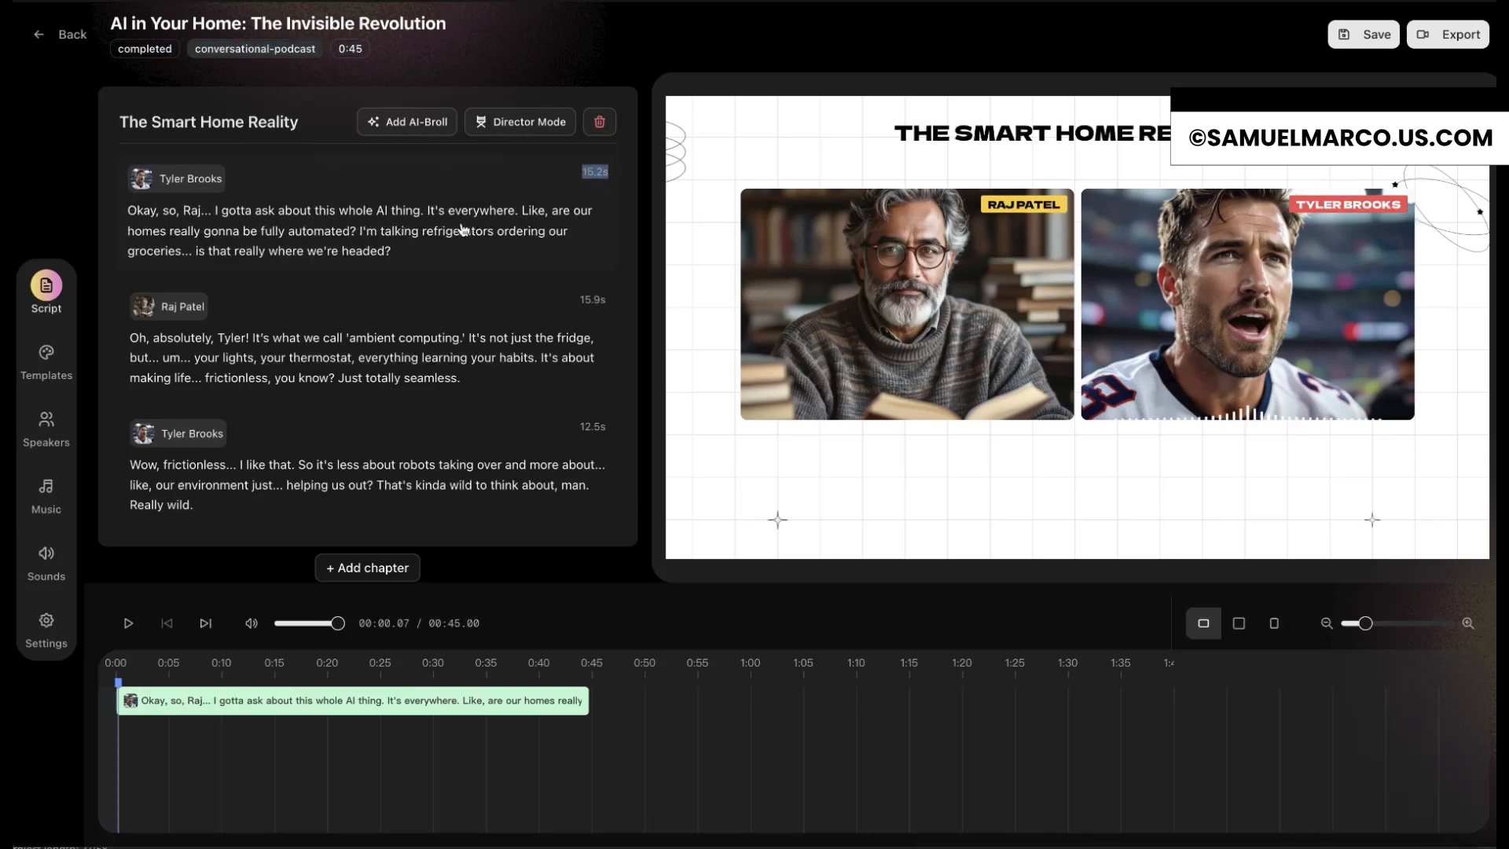
left_click(403, 353)
left_click(379, 470)
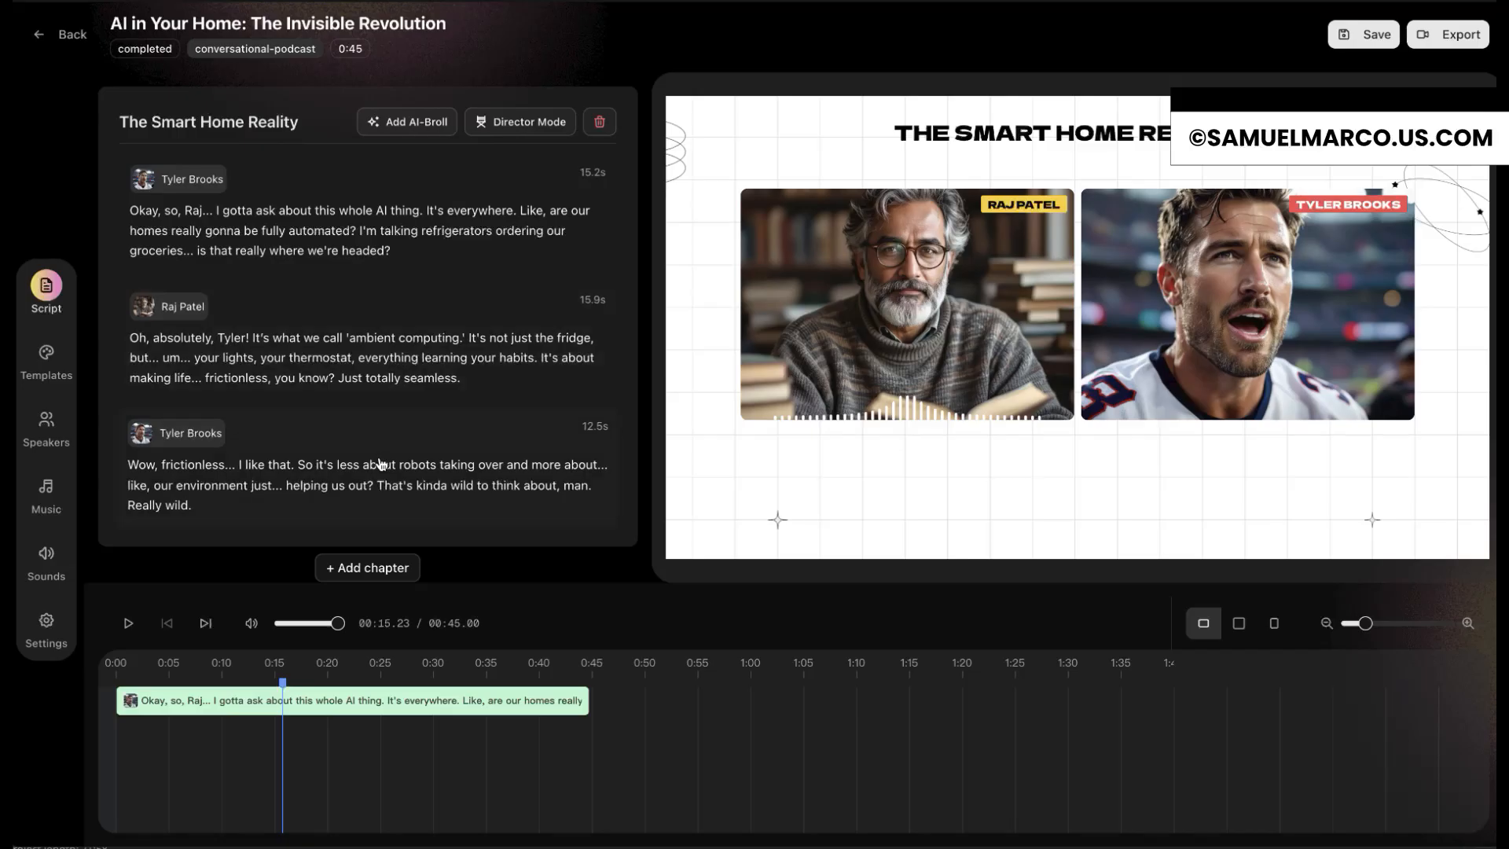
Step: Generate AI B-roll for The Smart Home Reality chapter and play the episode from the beginning
left_click(421, 127)
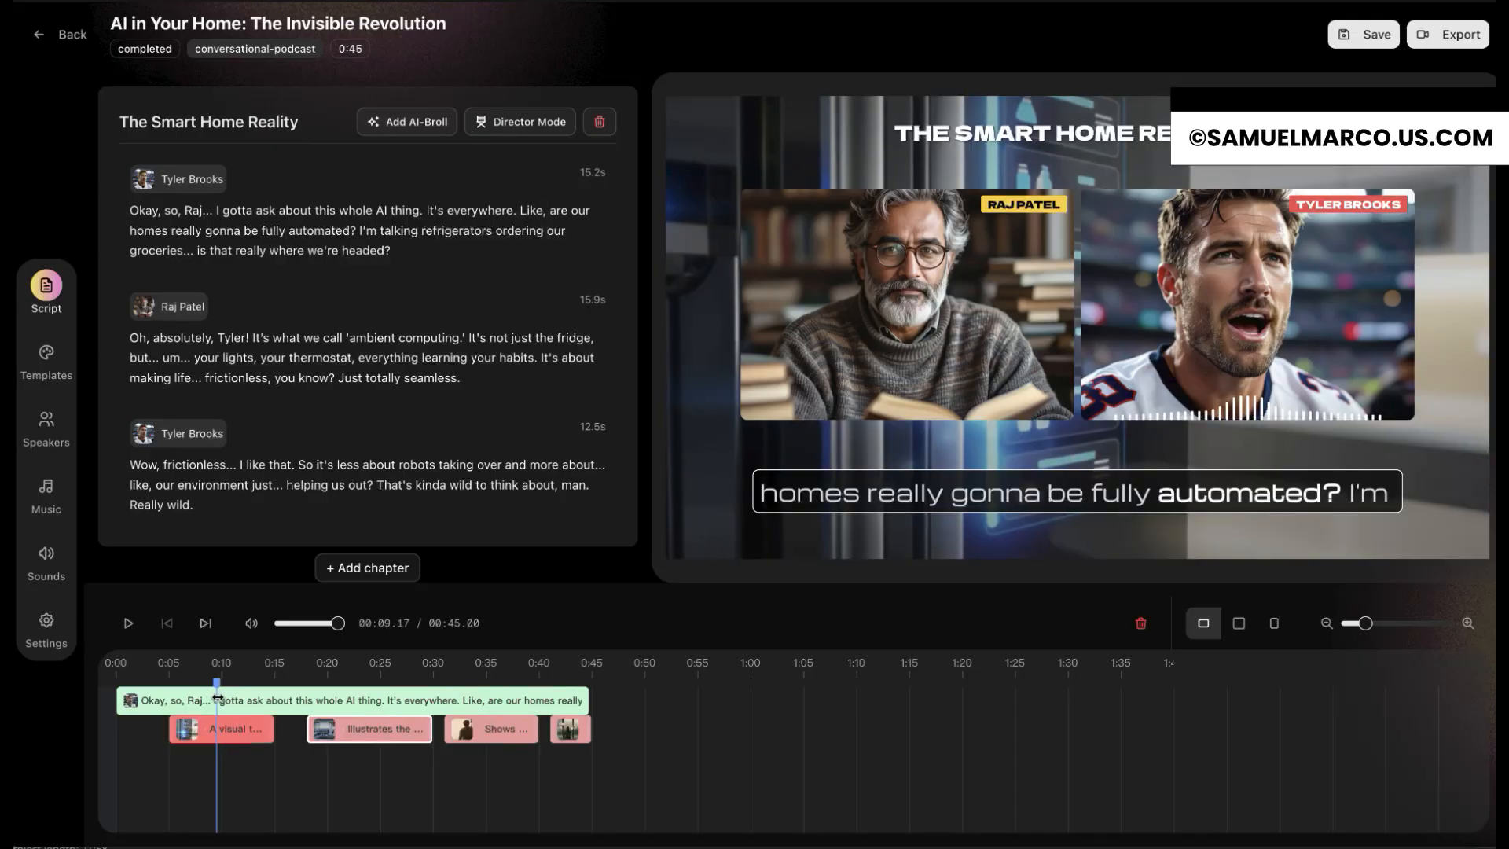
left_click_drag(220, 700, 568, 681)
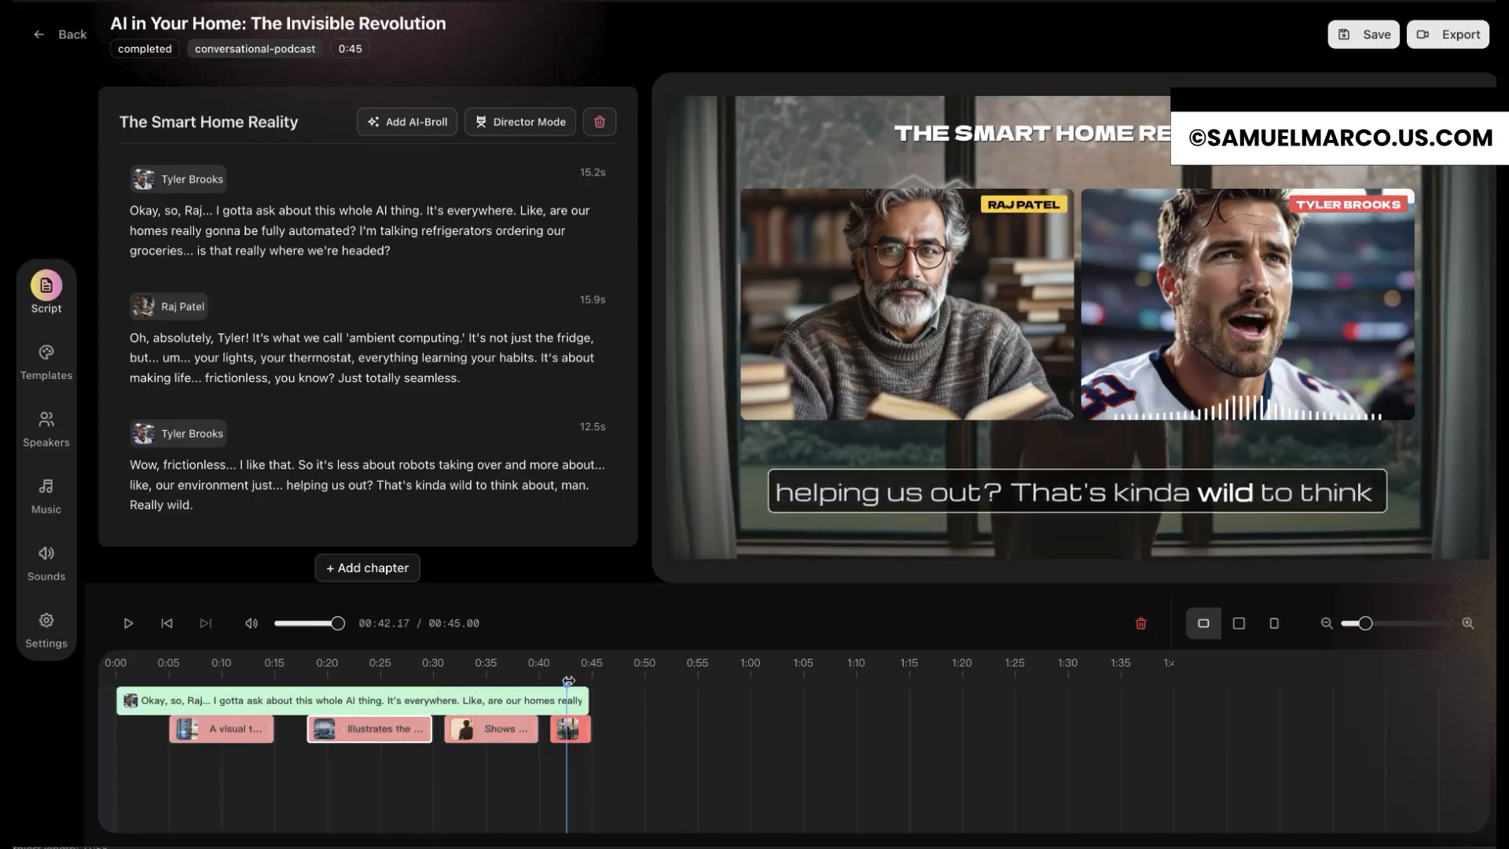
left_click(130, 677)
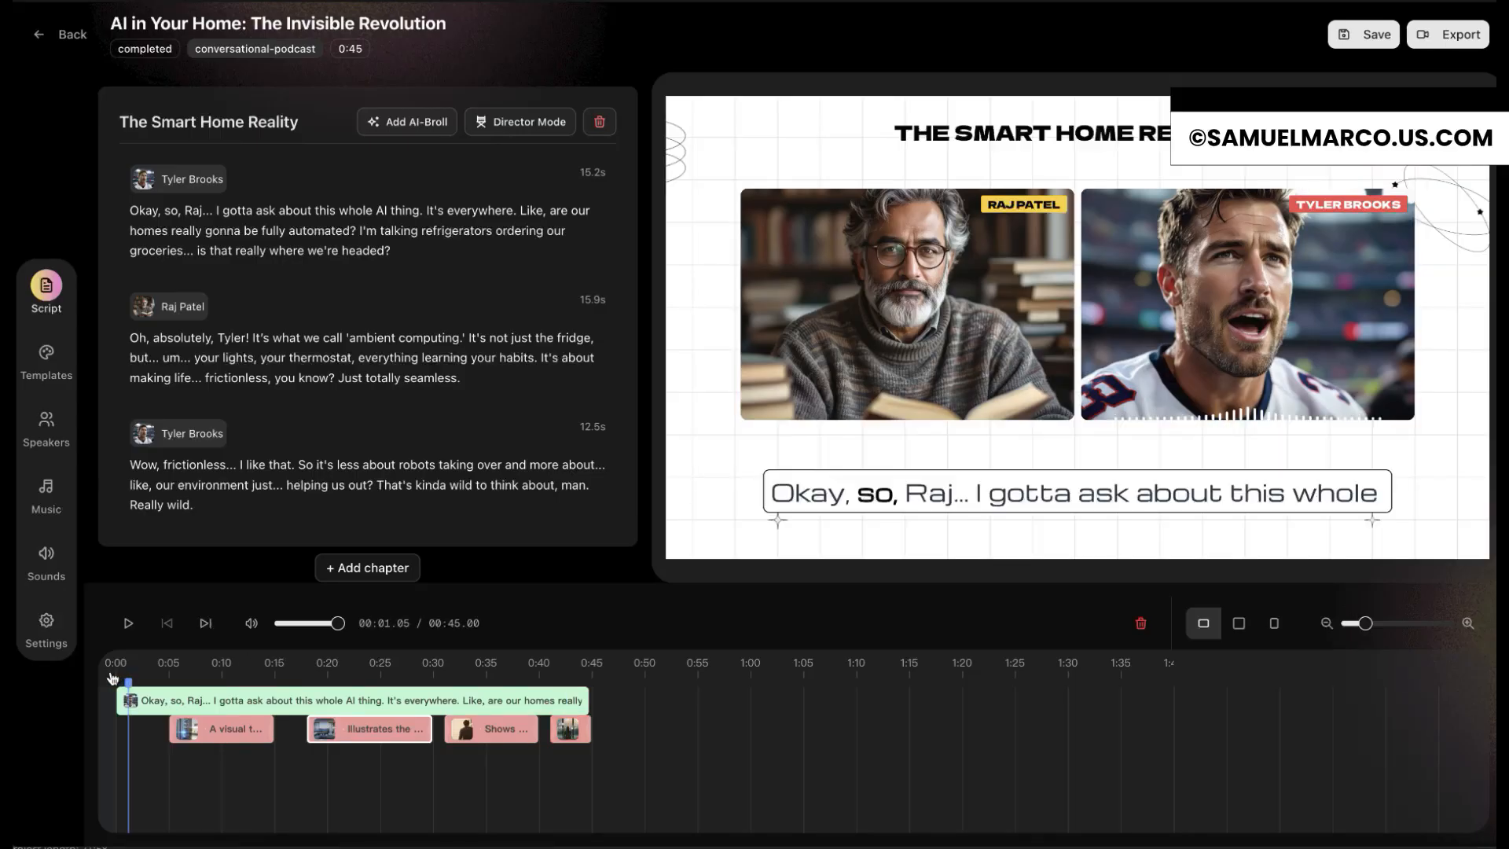
left_click(112, 678)
left_click(128, 623)
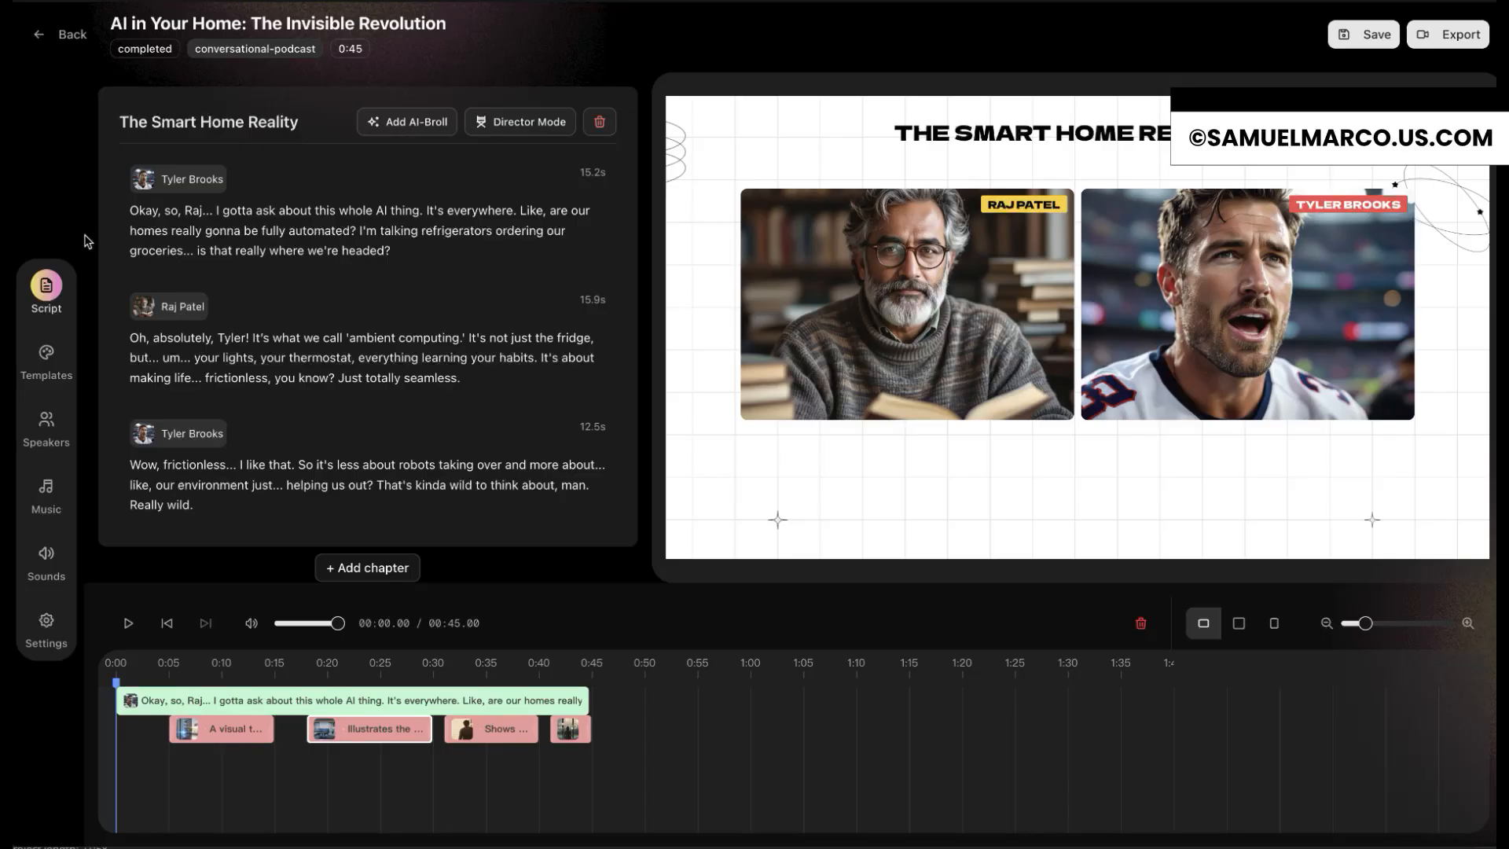
Step: Review the episode's video templates, speakers, music library, sound effects and project settings, and start its export
left_click(47, 356)
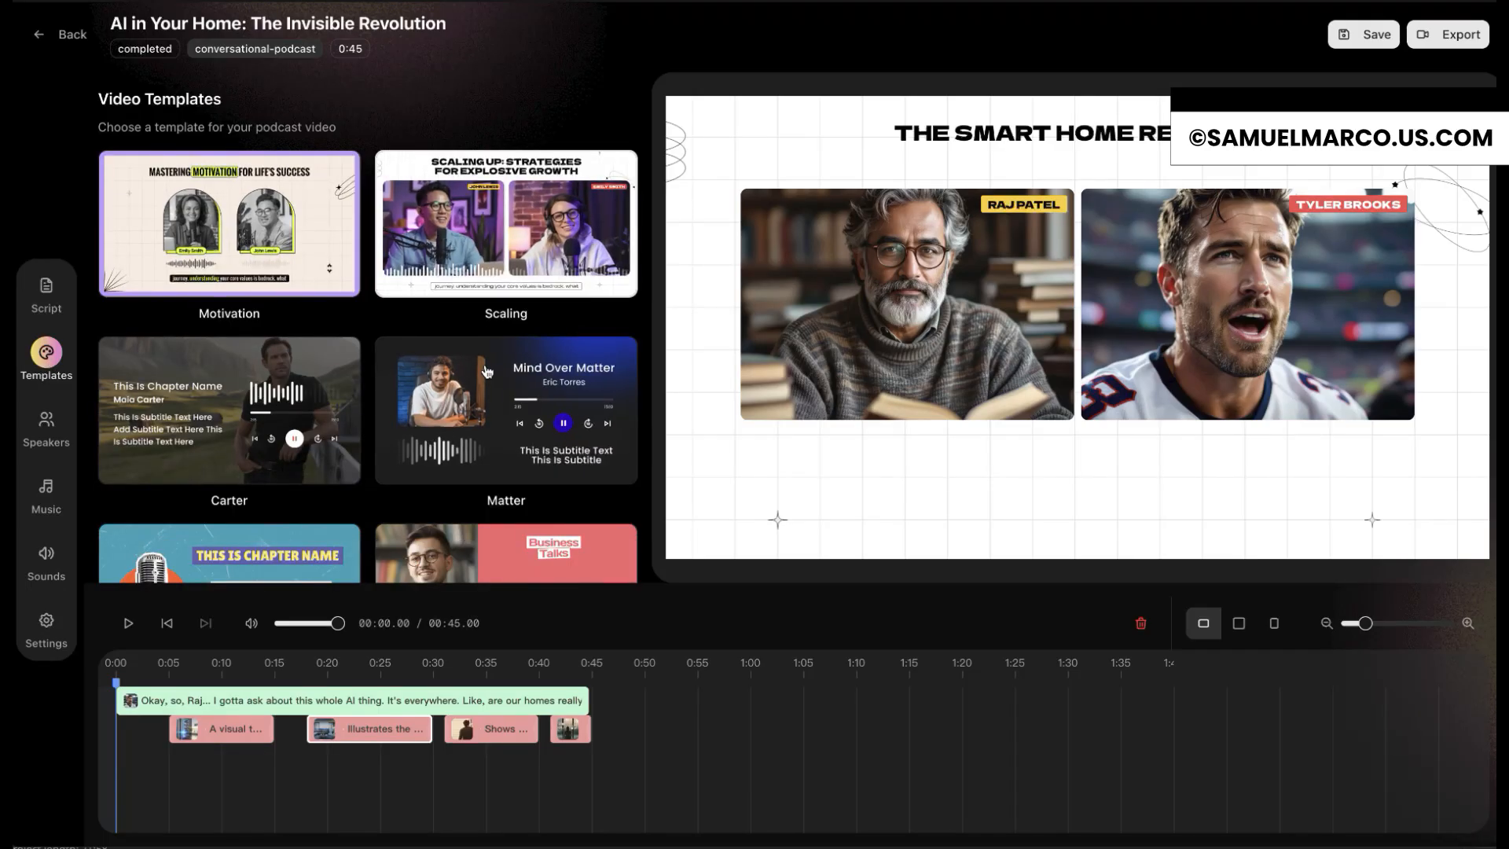
scroll(293, 443, "down", 5)
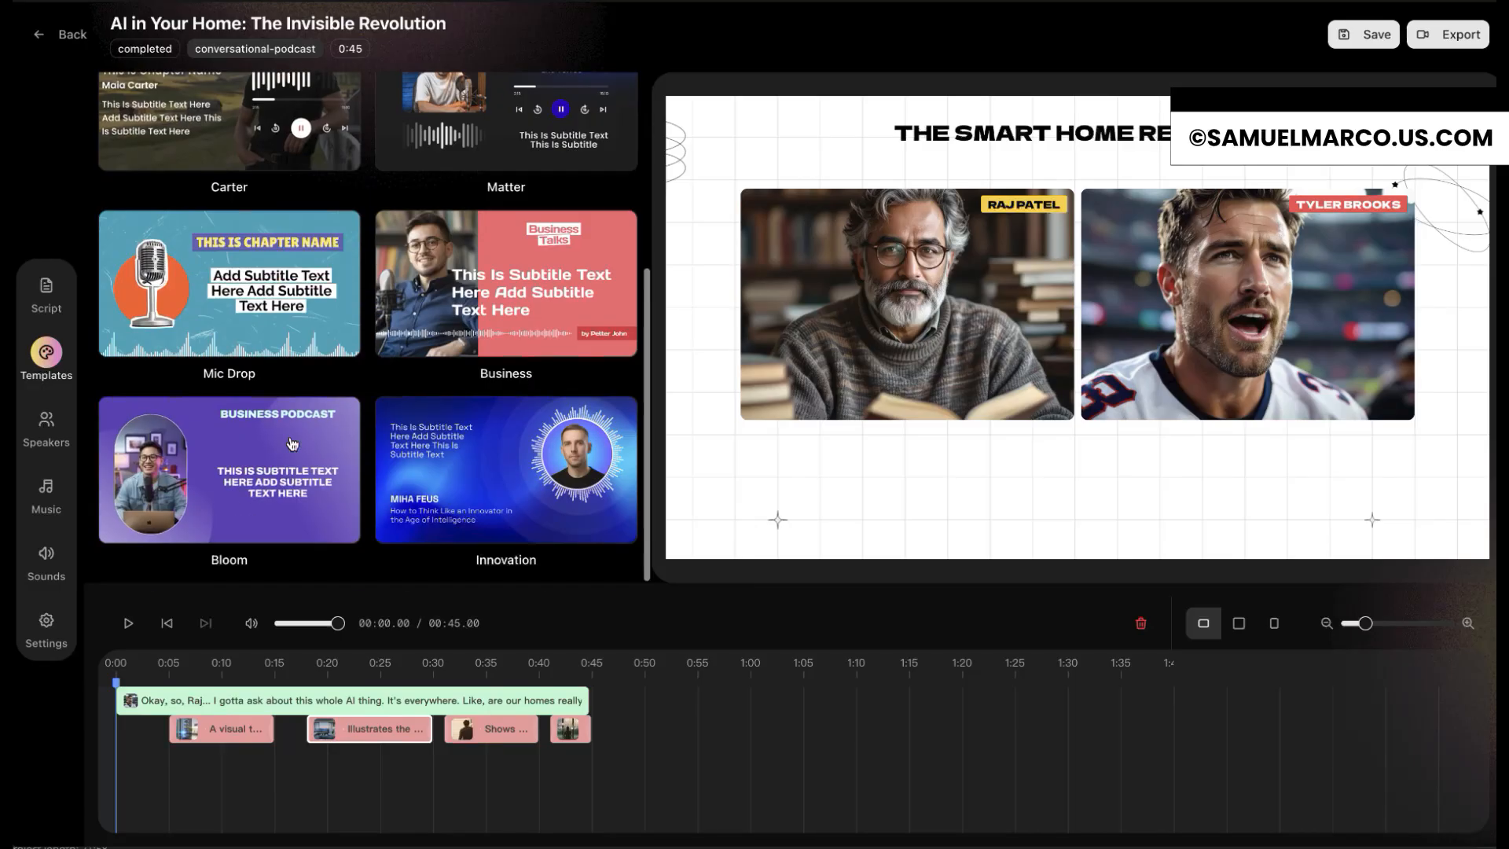
left_click(48, 428)
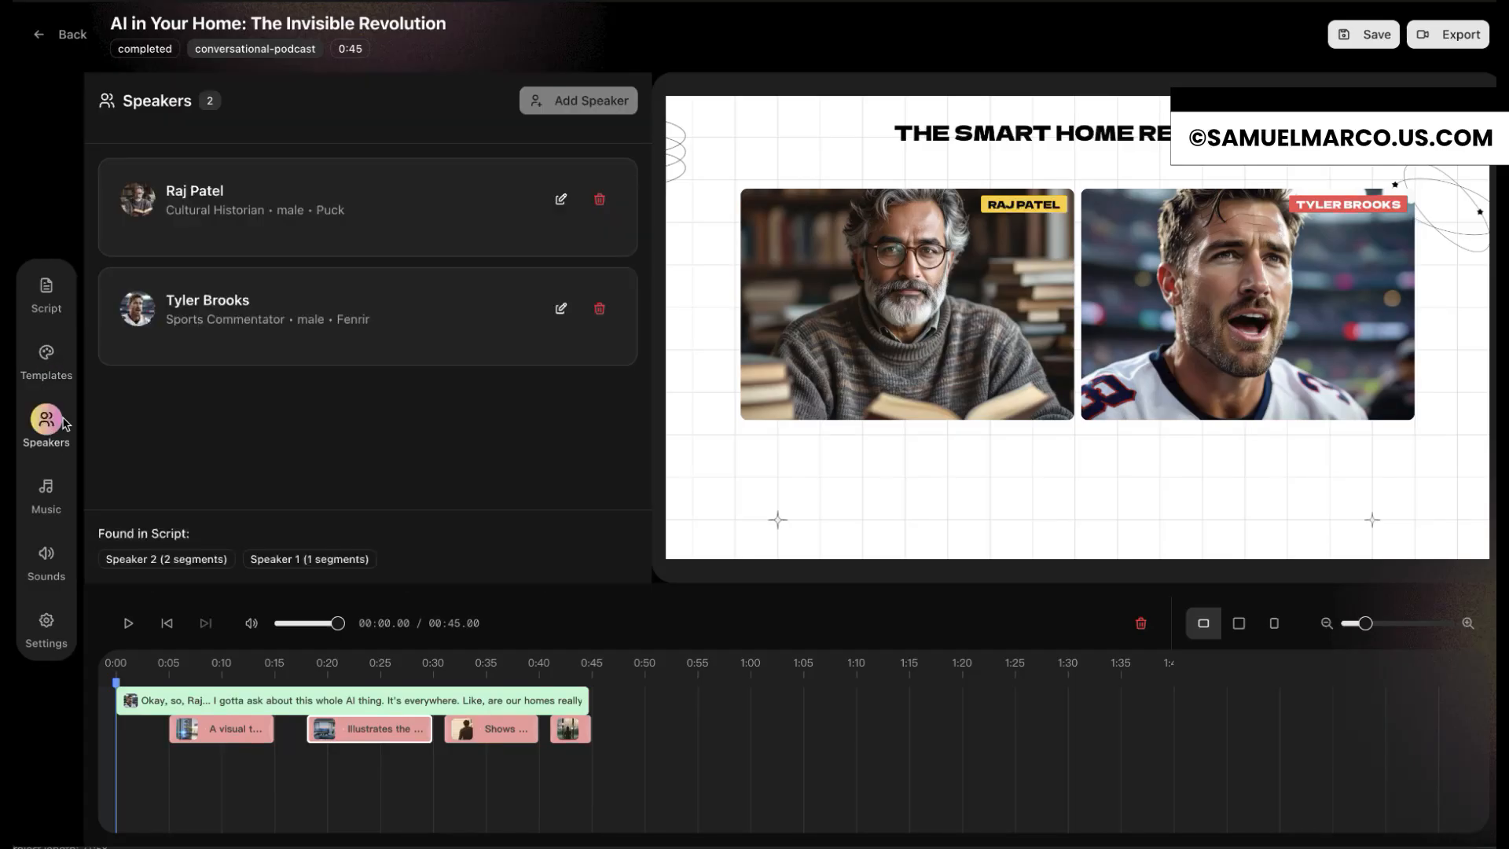
left_click(49, 501)
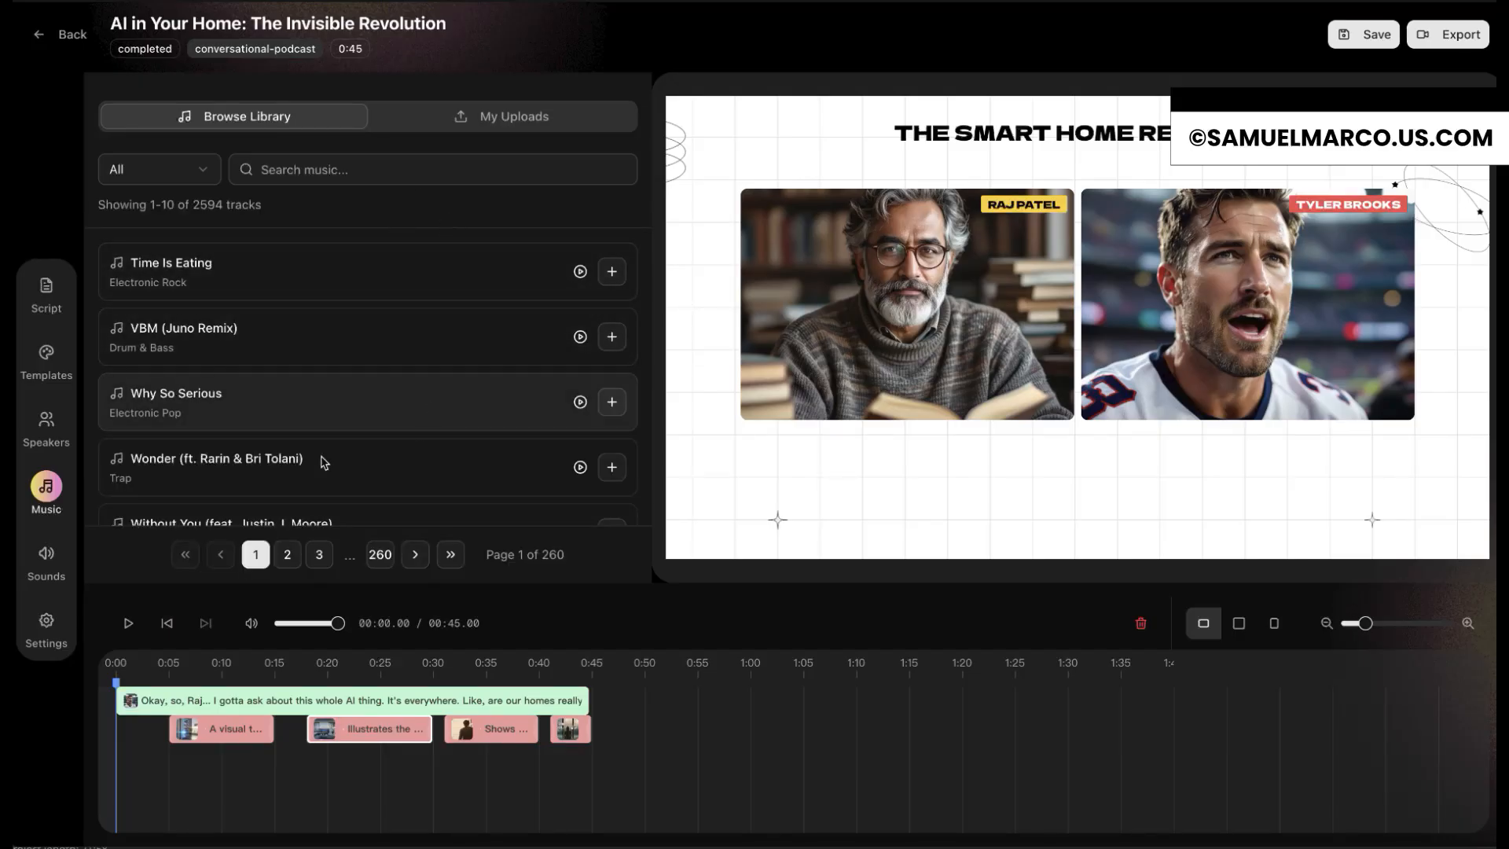
left_click(47, 556)
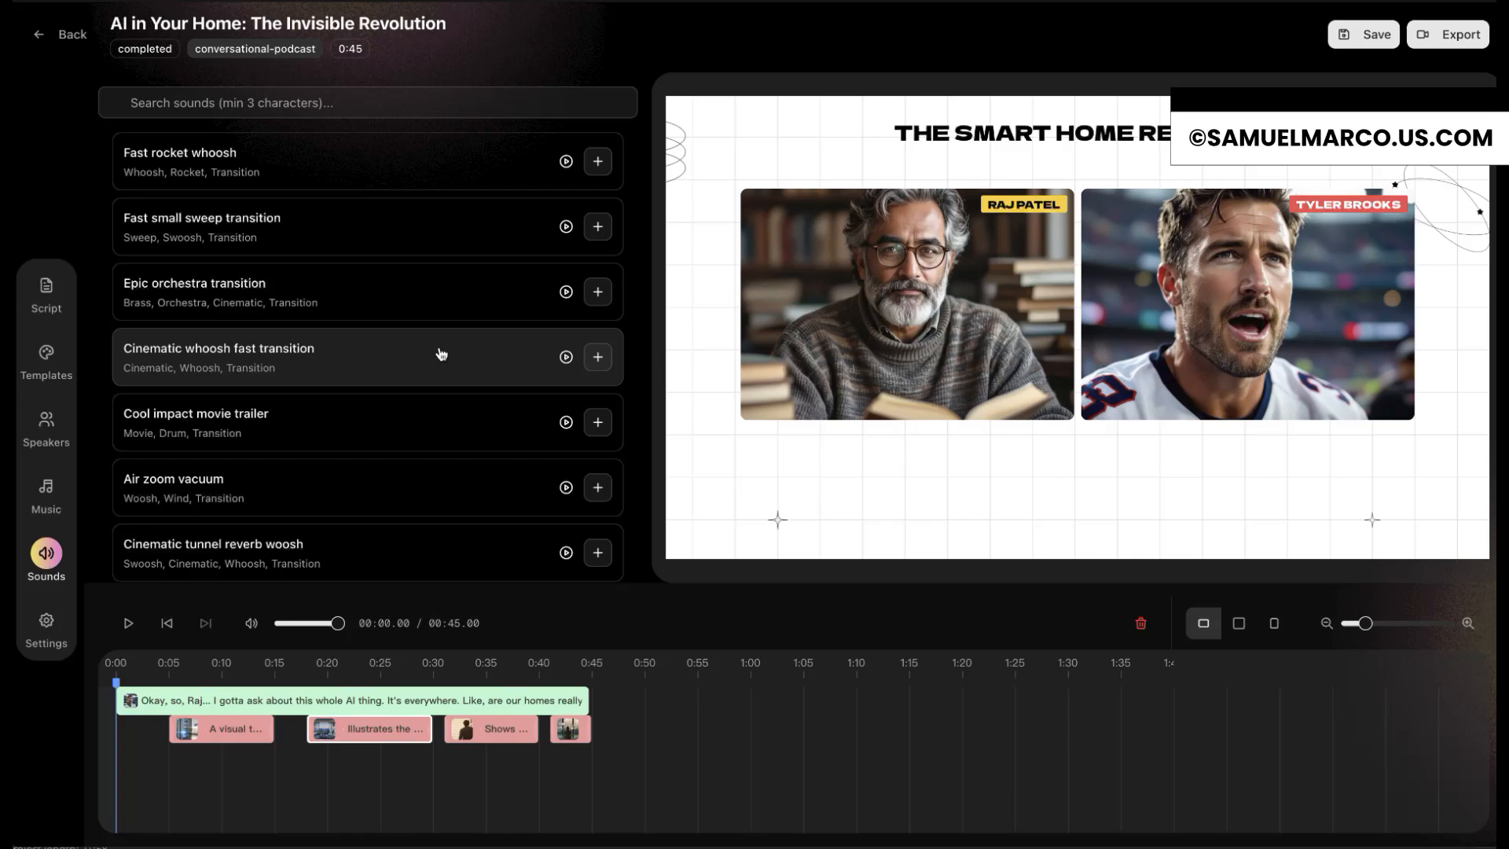
left_click(49, 622)
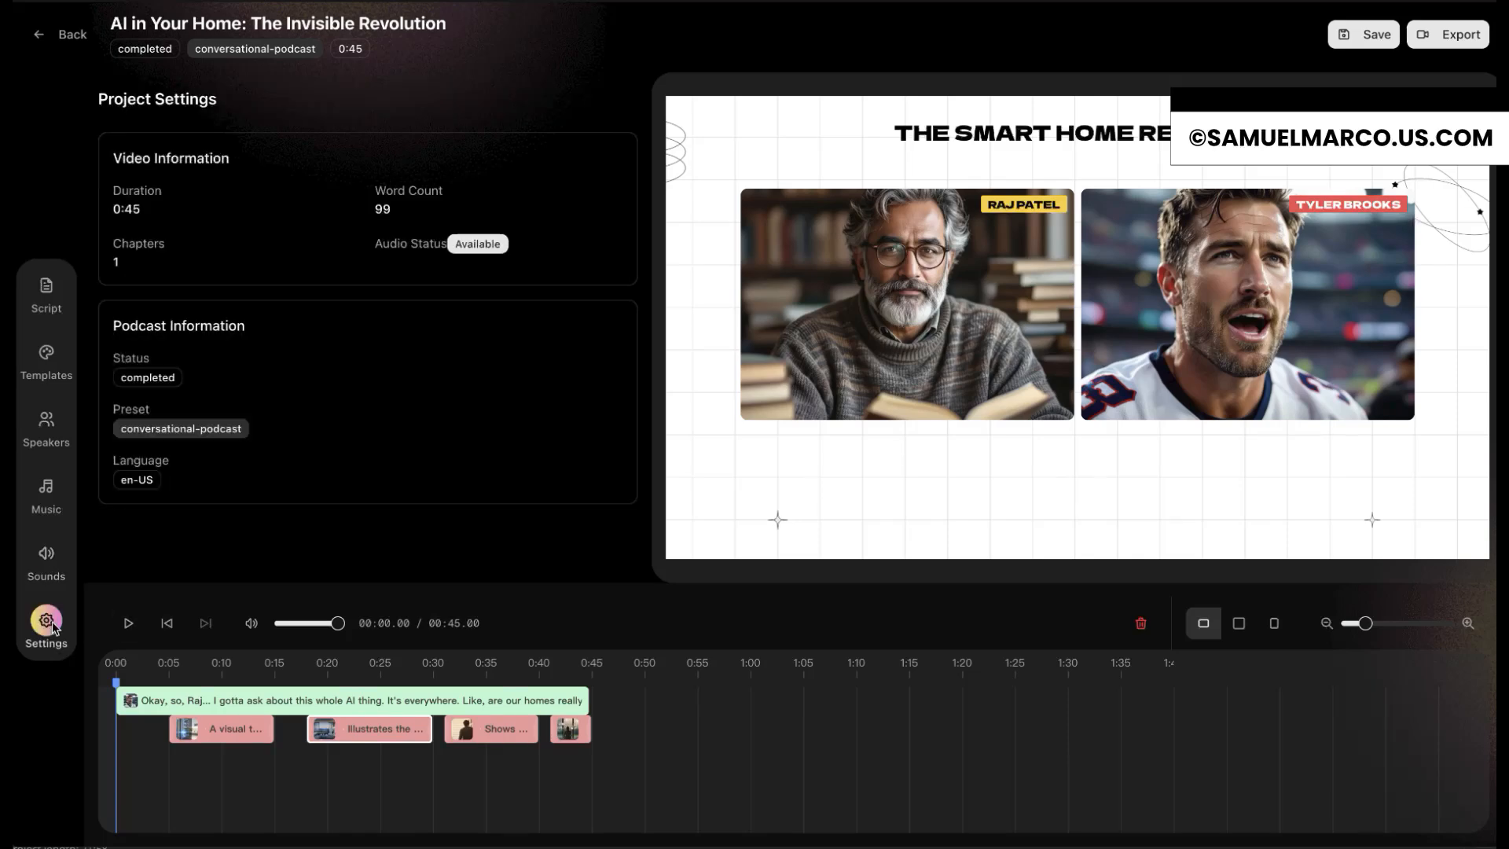
left_click(1442, 40)
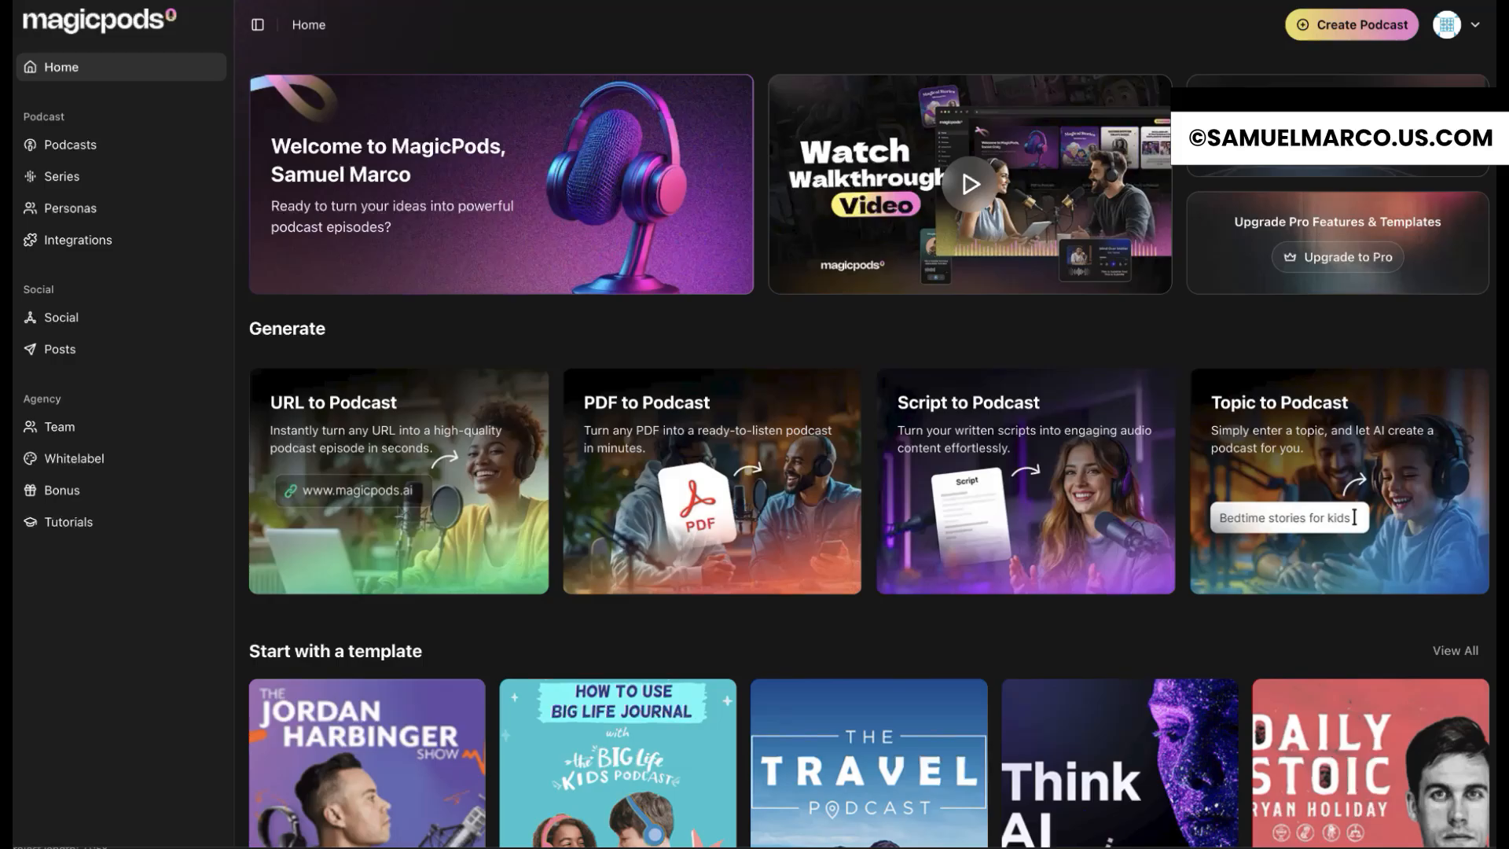
Step: Generate a short URL-based podcast from the sciencefocus.com link and play the resulting episode
scroll(864, 424, "down", 8)
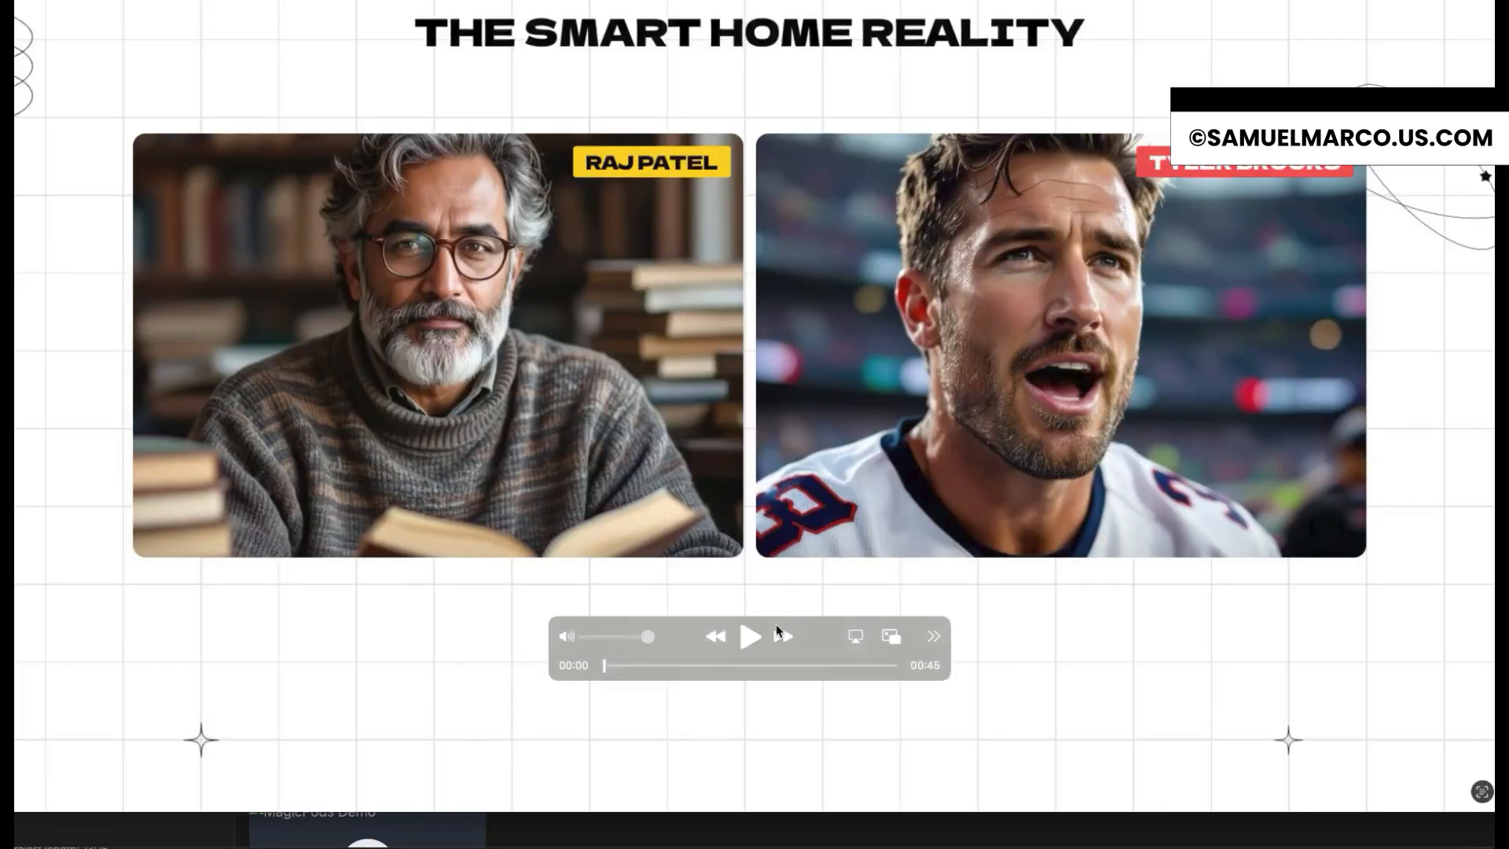
left_click(749, 637)
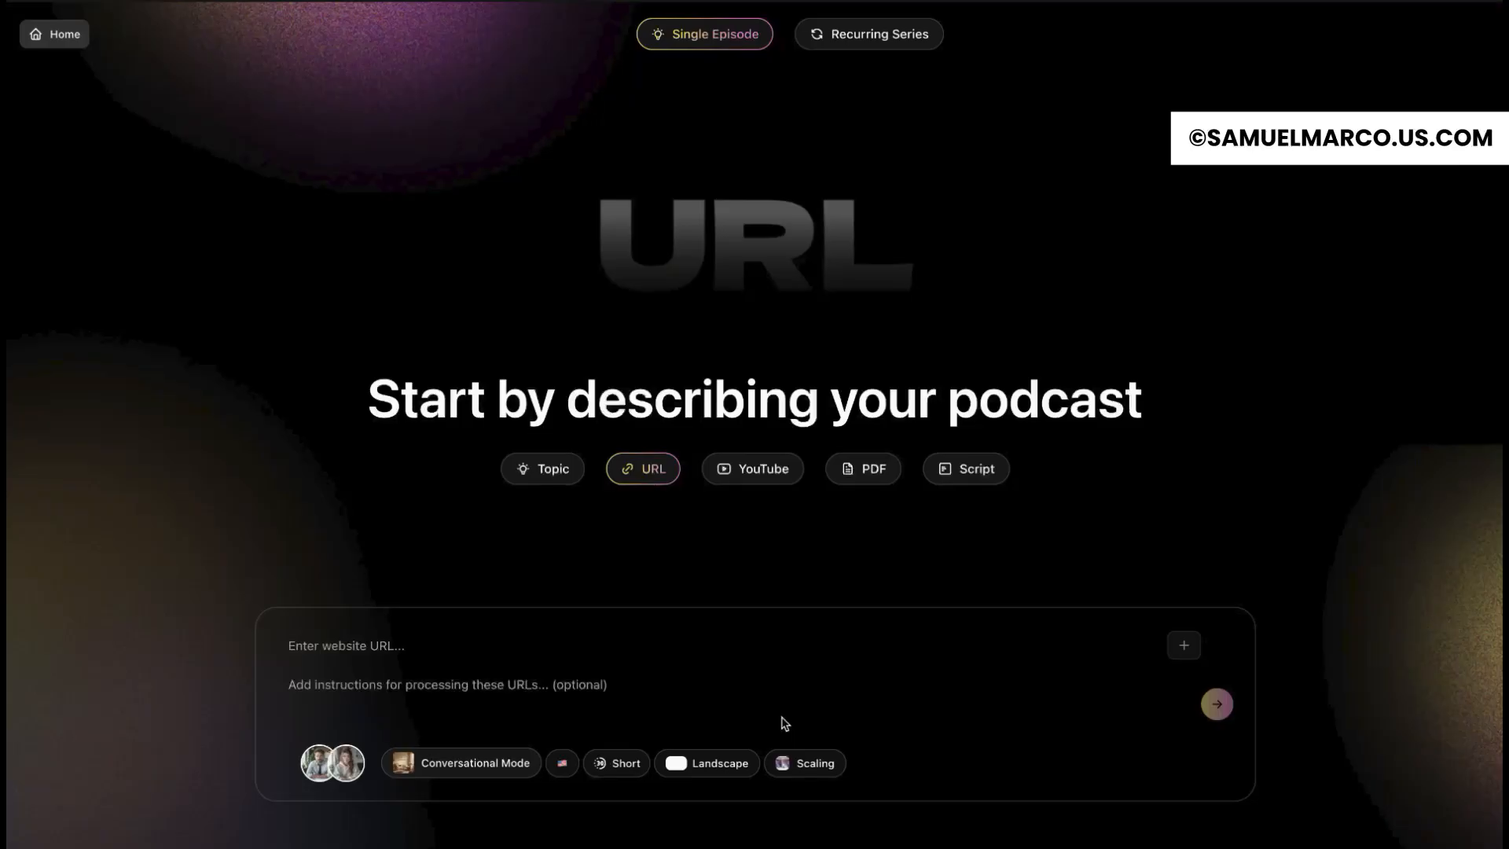
type("https://www.sciencefocus.com/news/human-brains-emit-light-signals")
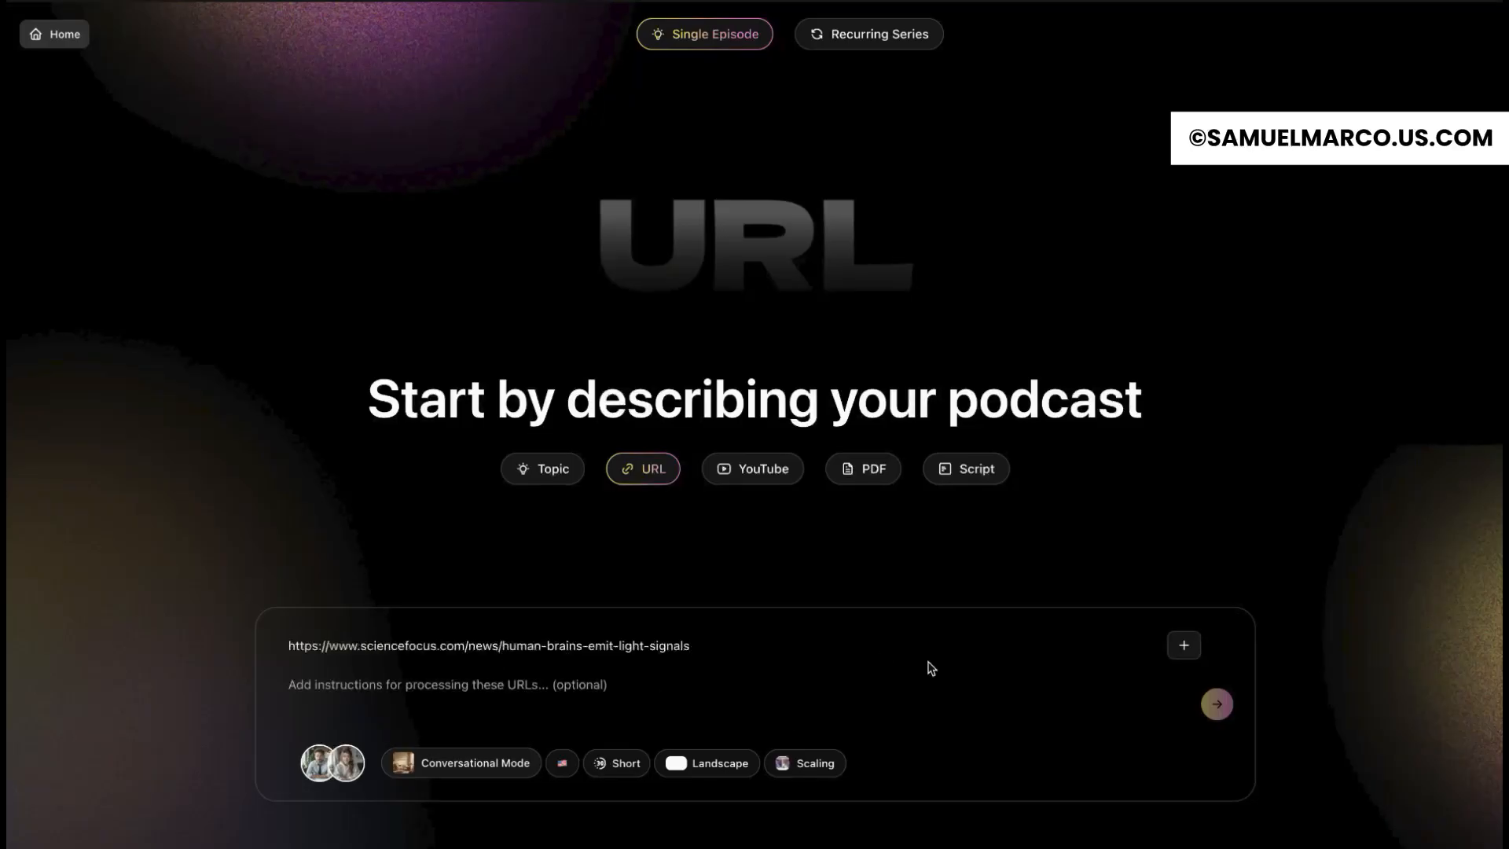
left_click(1219, 706)
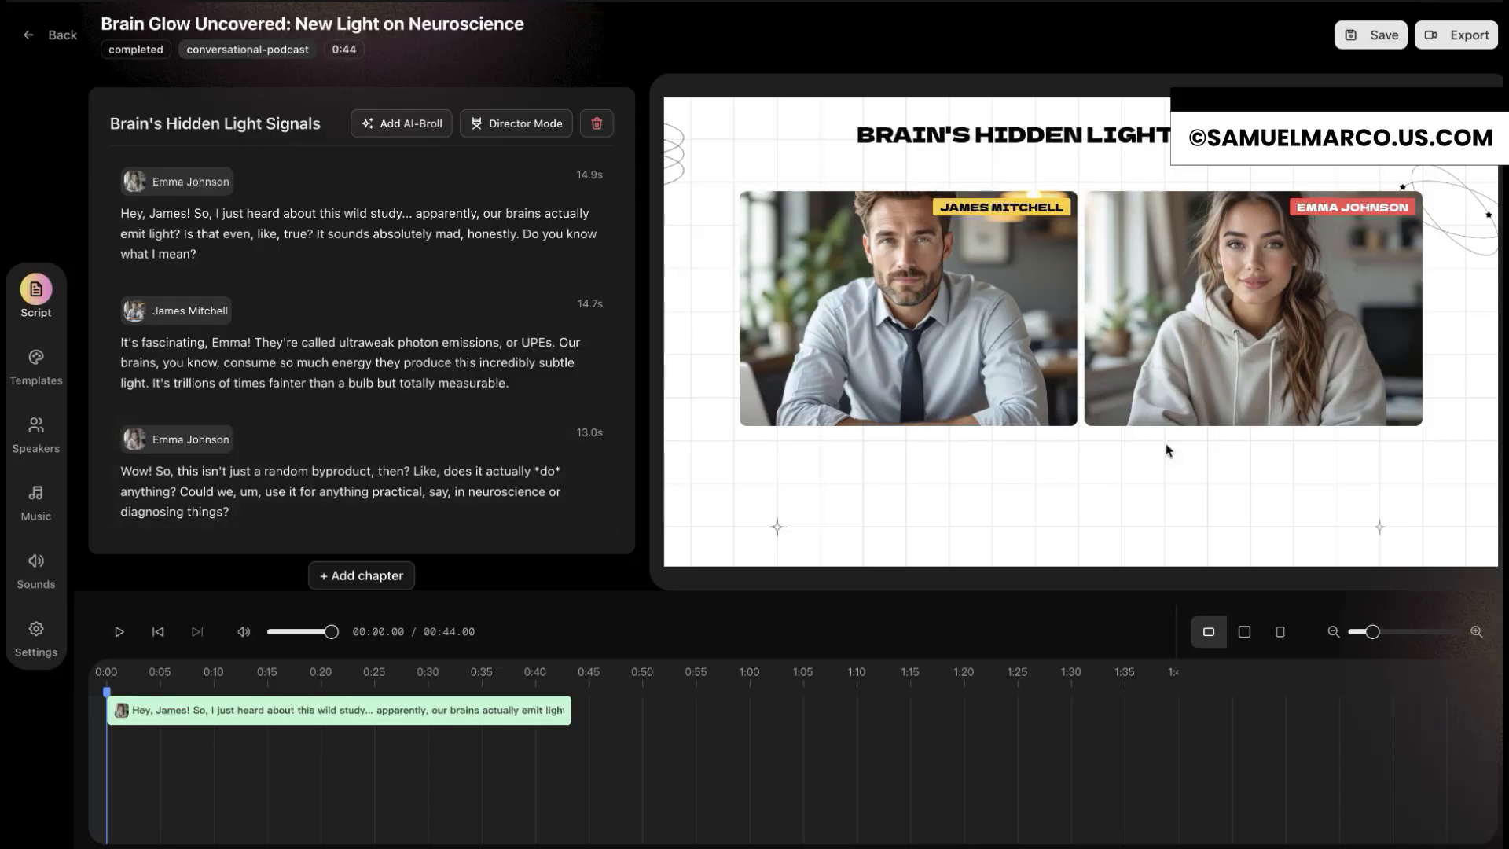
left_click(119, 632)
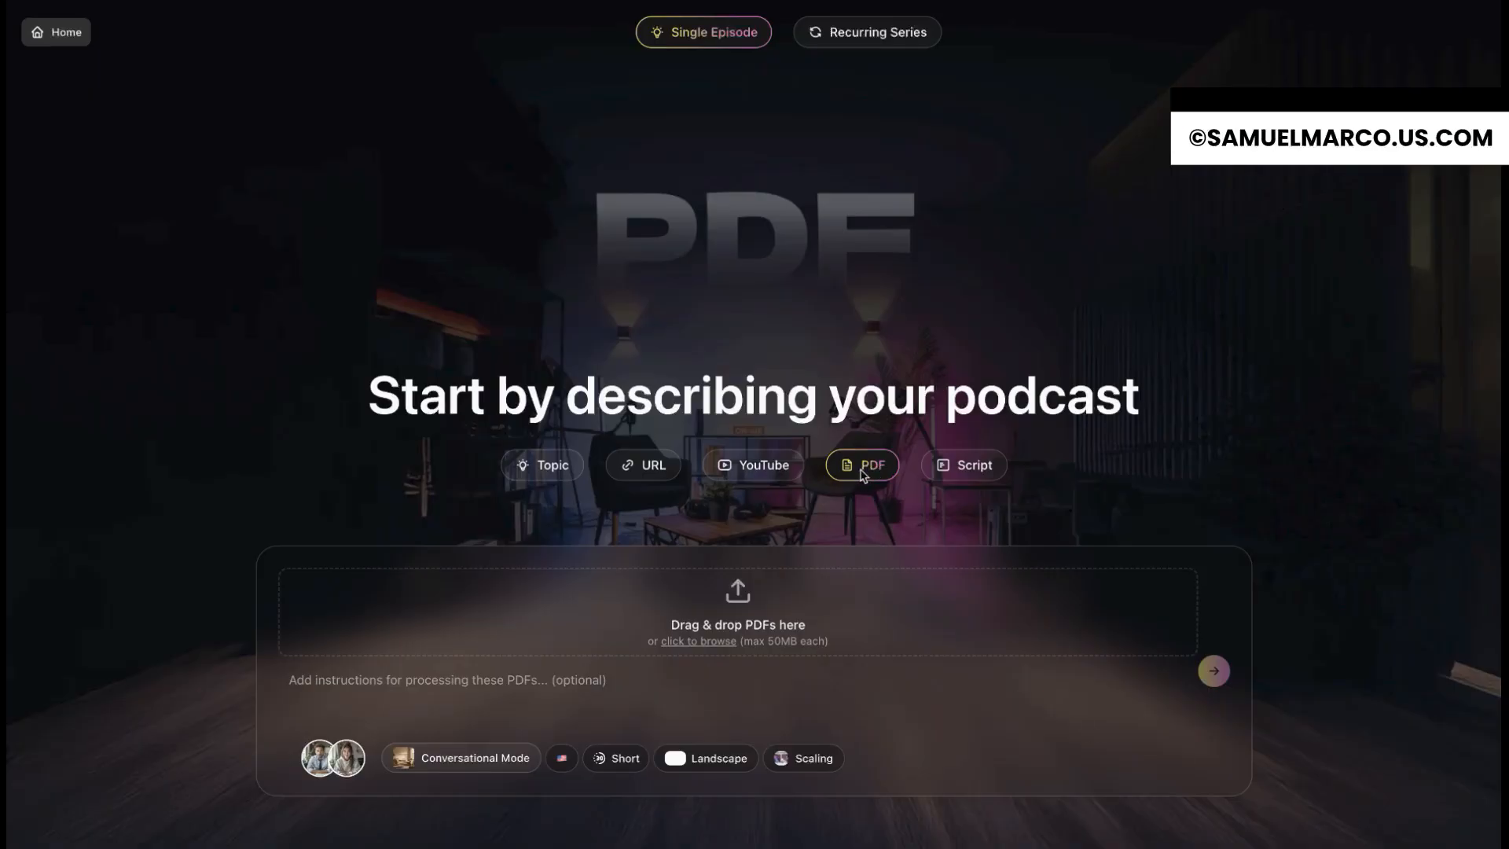
Step: Look at the YouTube and Script source options for a new podcast
left_click(778, 466)
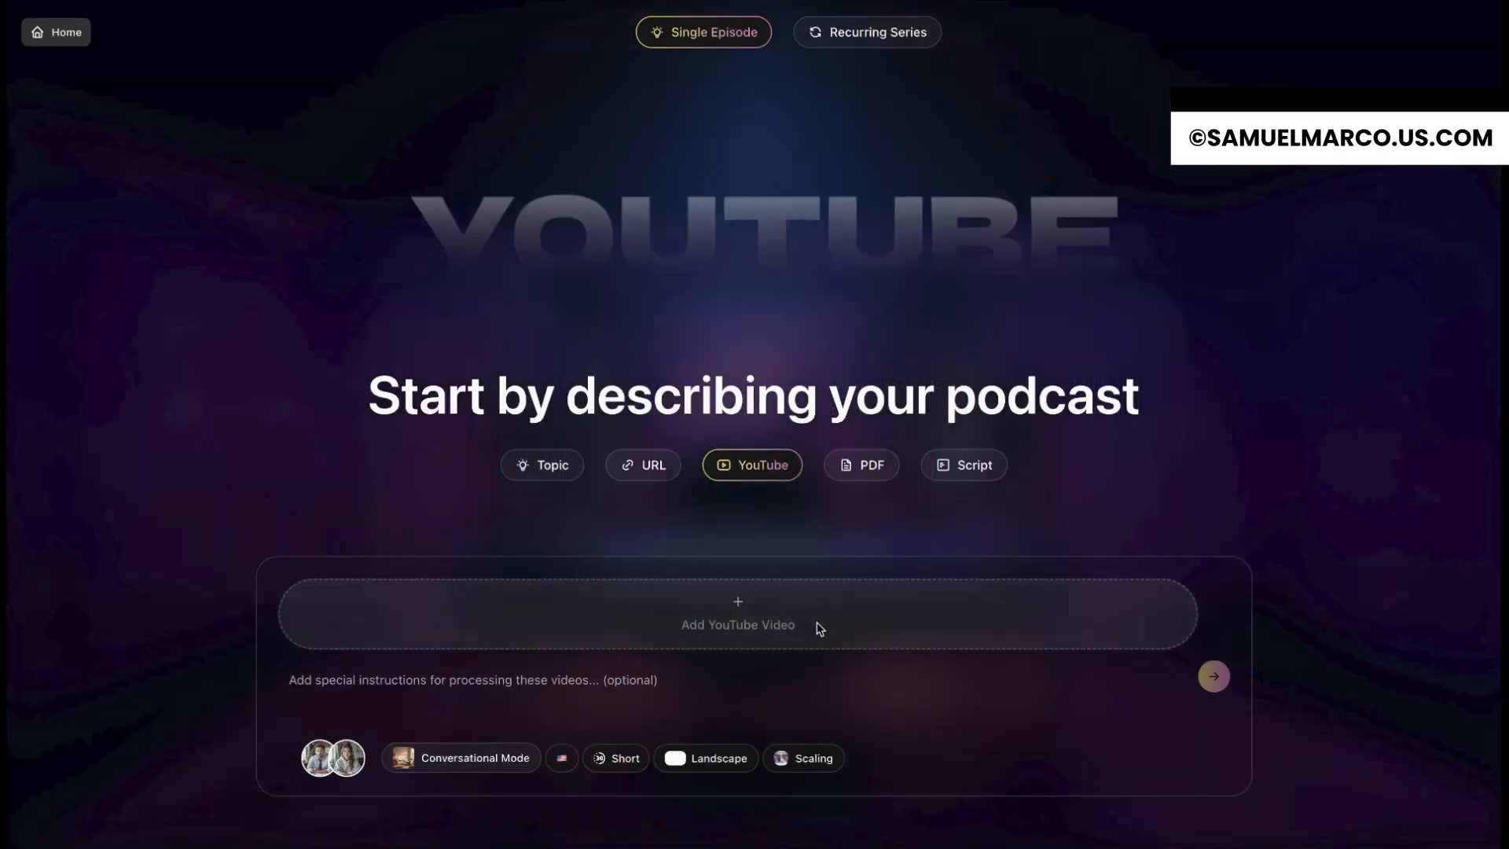
left_click(988, 470)
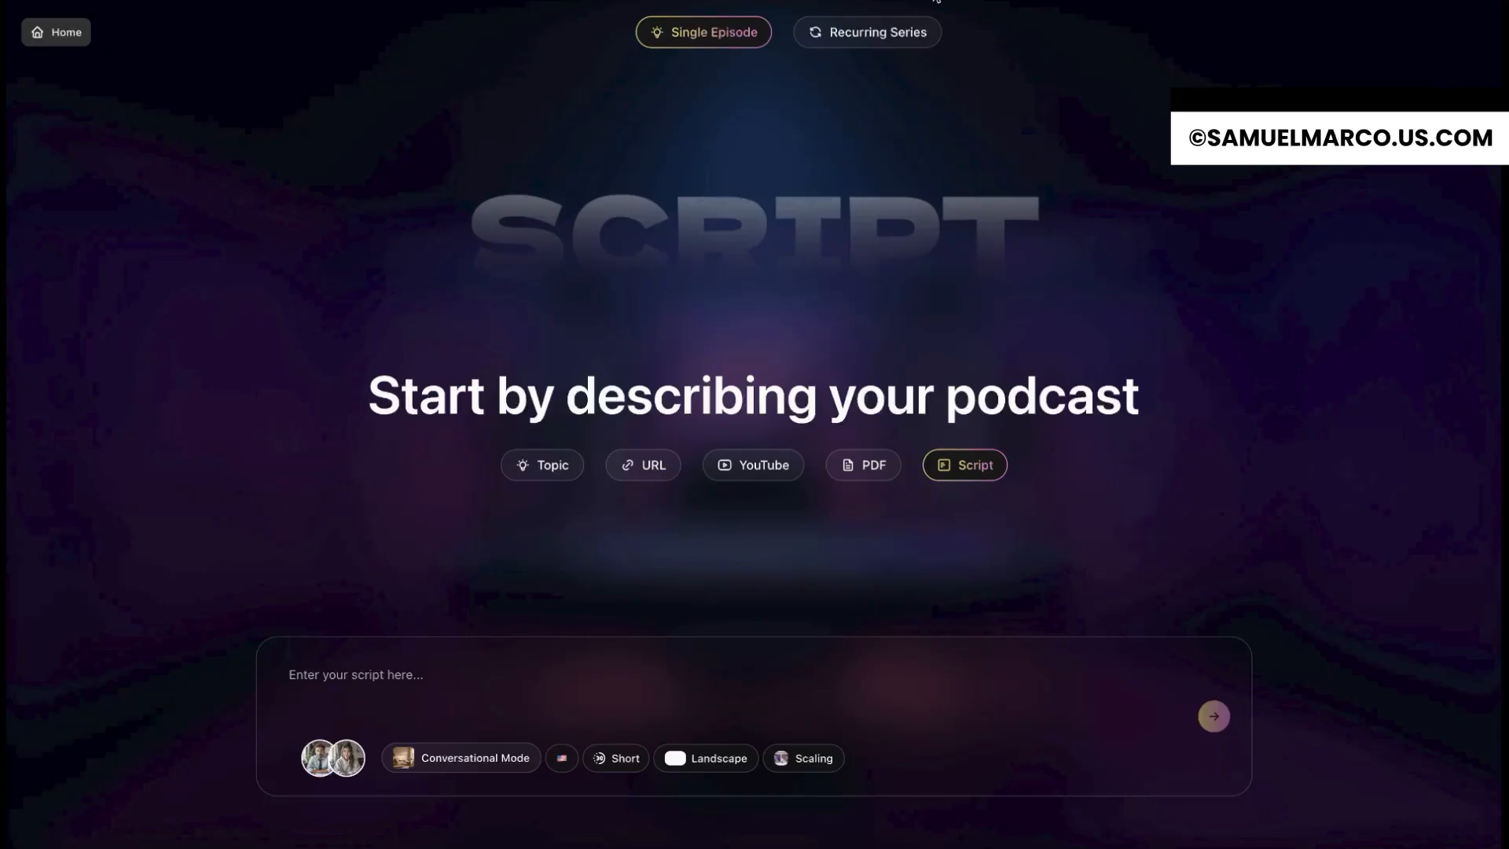
Step: Generate a recurring series concept about daily inspiration for a happier, more productive life, aimed at busy professionals, in under 5 minutes
left_click(914, 33)
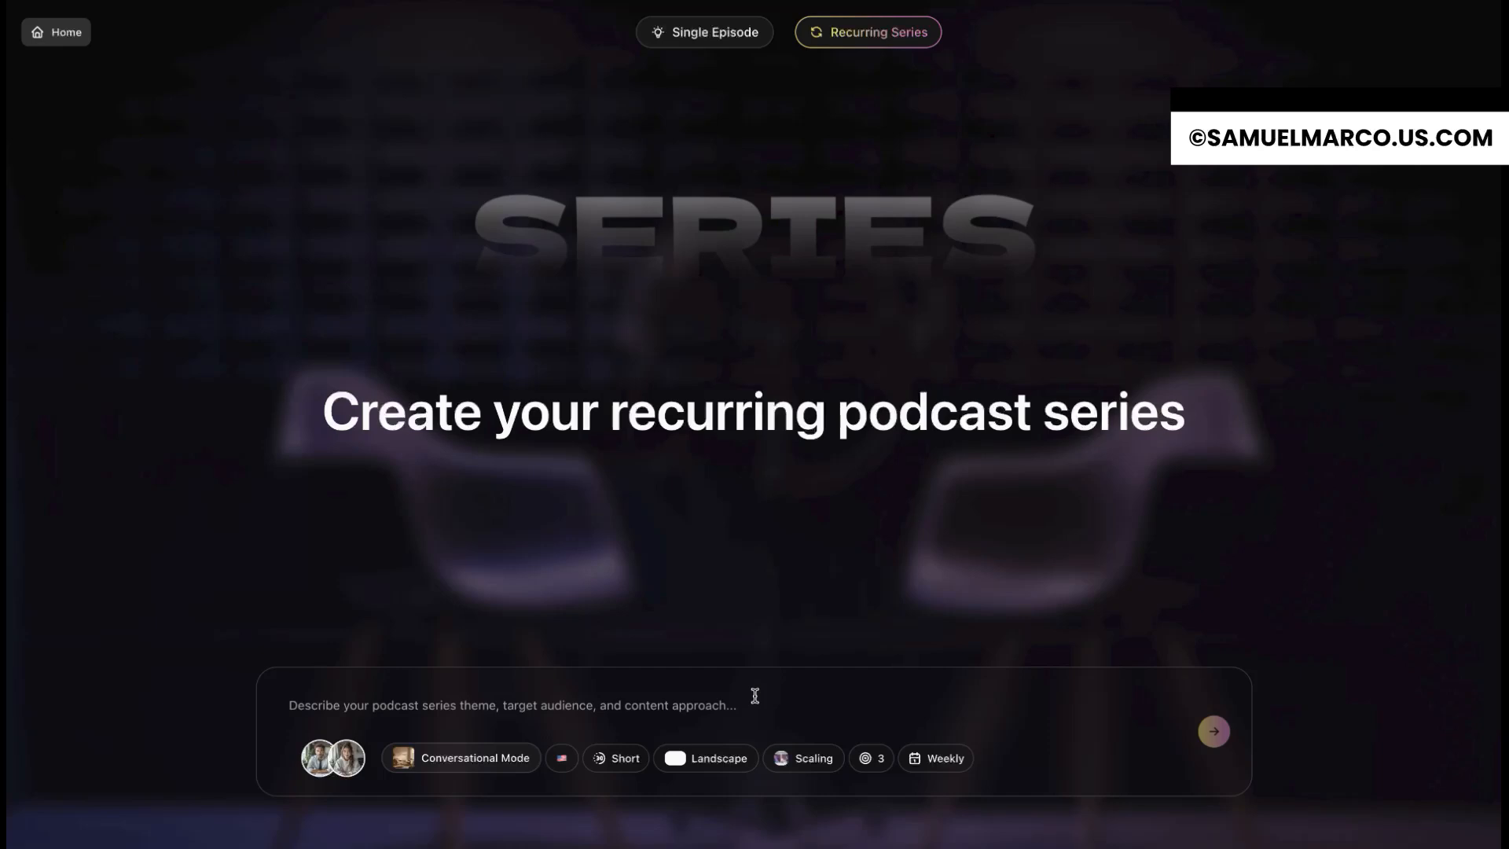
type("Daily inspiration for a happier, more productive life. Target Audience: Busy professionals and anyone seeking personal growth. Motivational stories, practical tips, and uplifting conversations in under 5 minutes")
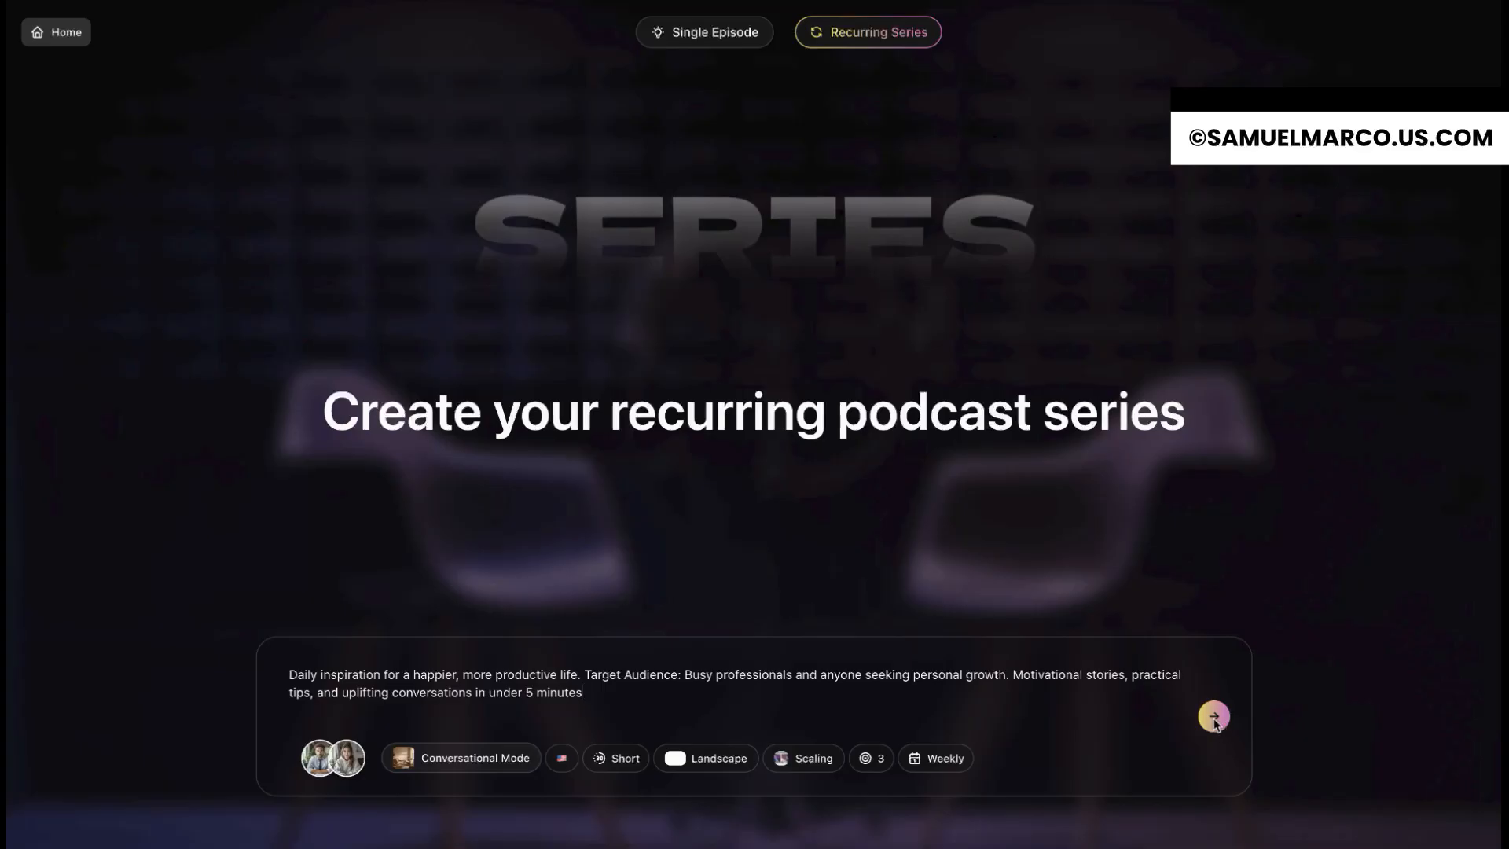
left_click(1216, 721)
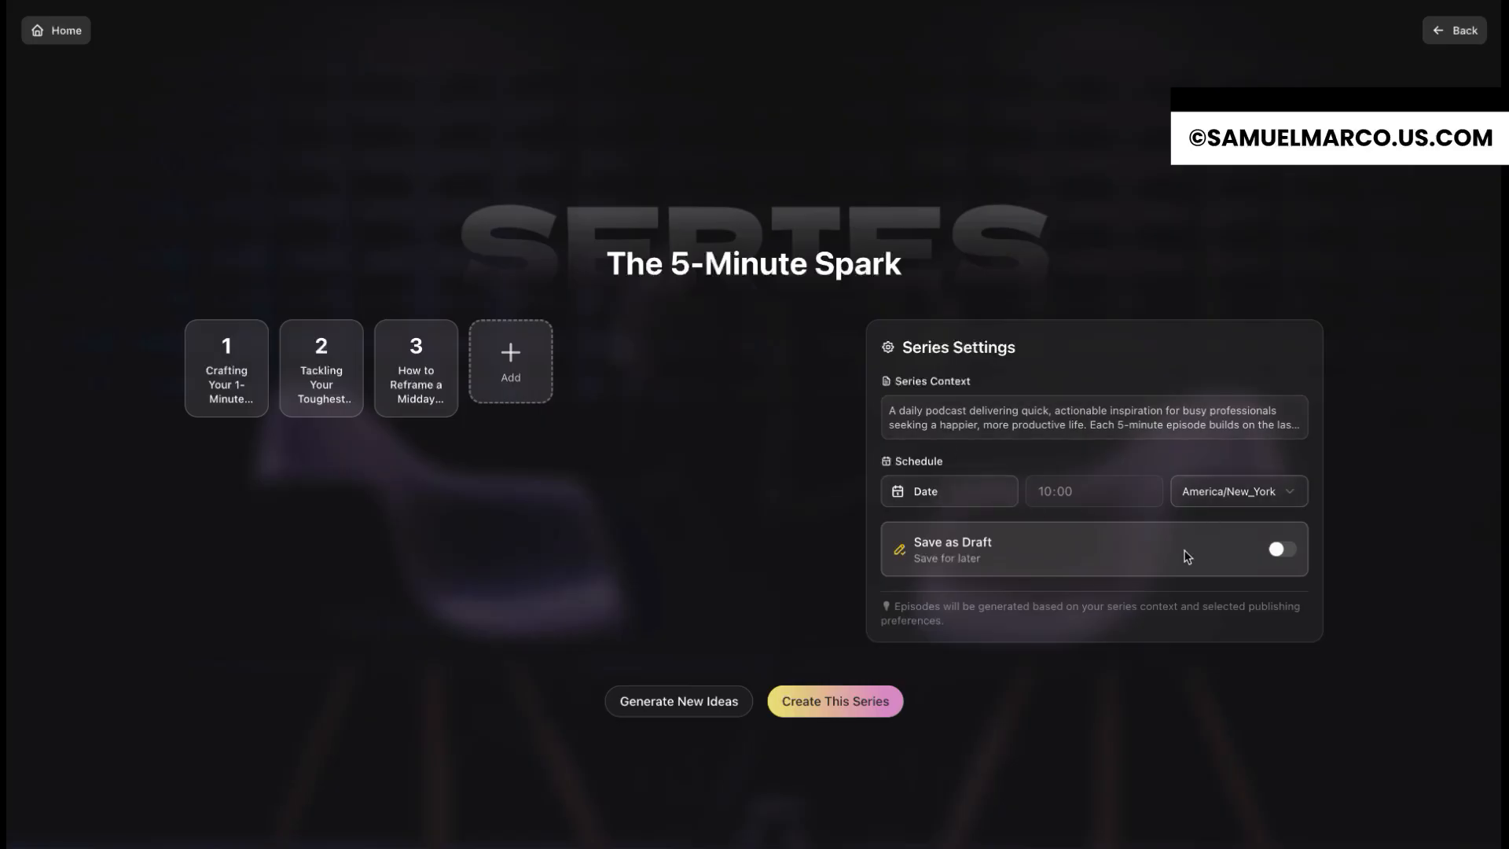
Step: Schedule The 5-Minute Spark series to start on Aug 14 and create the series
left_click(951, 491)
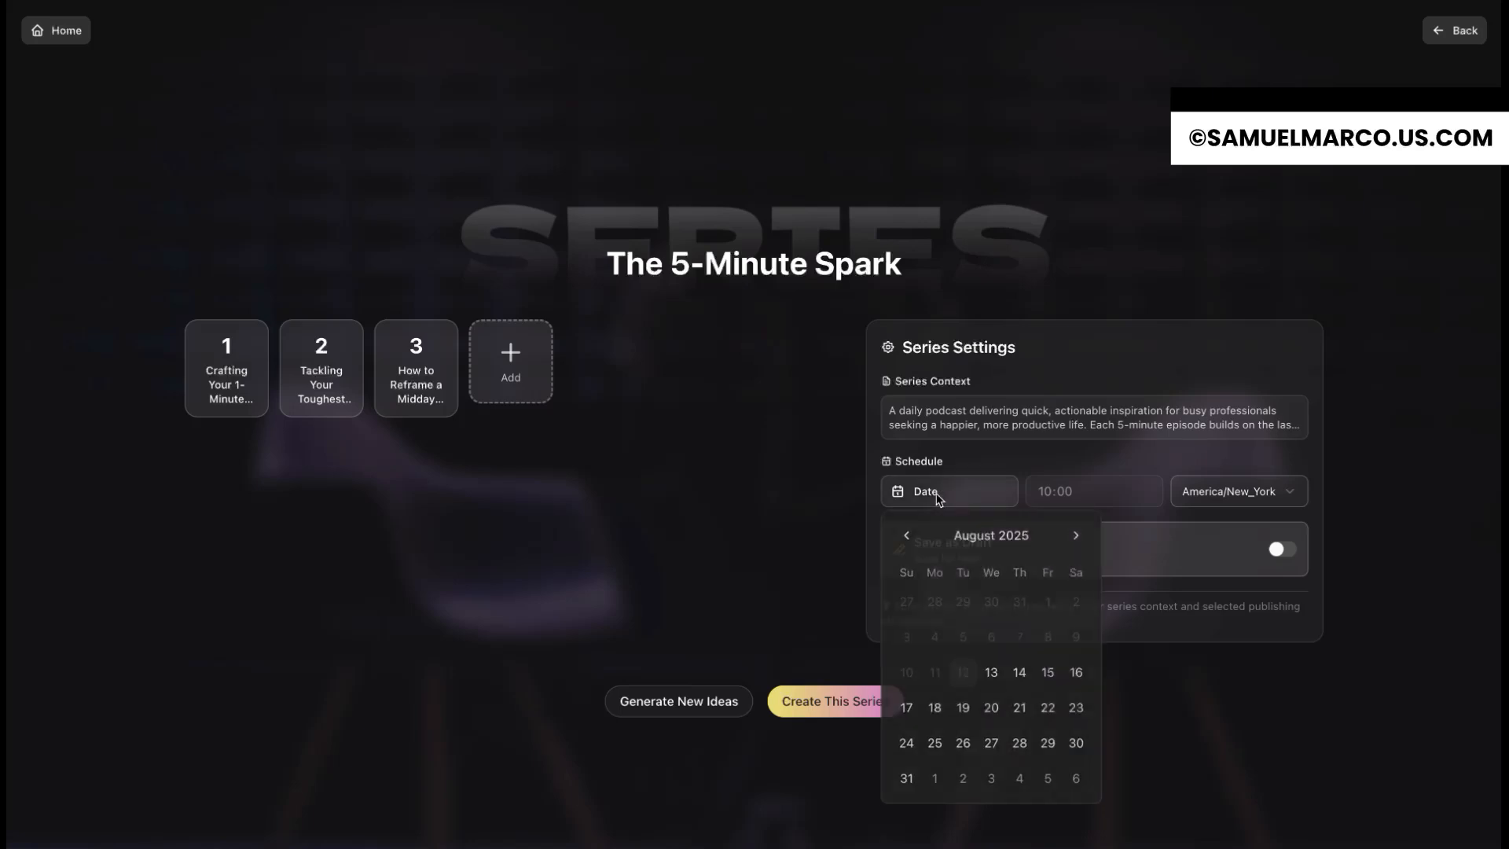
left_click(1020, 676)
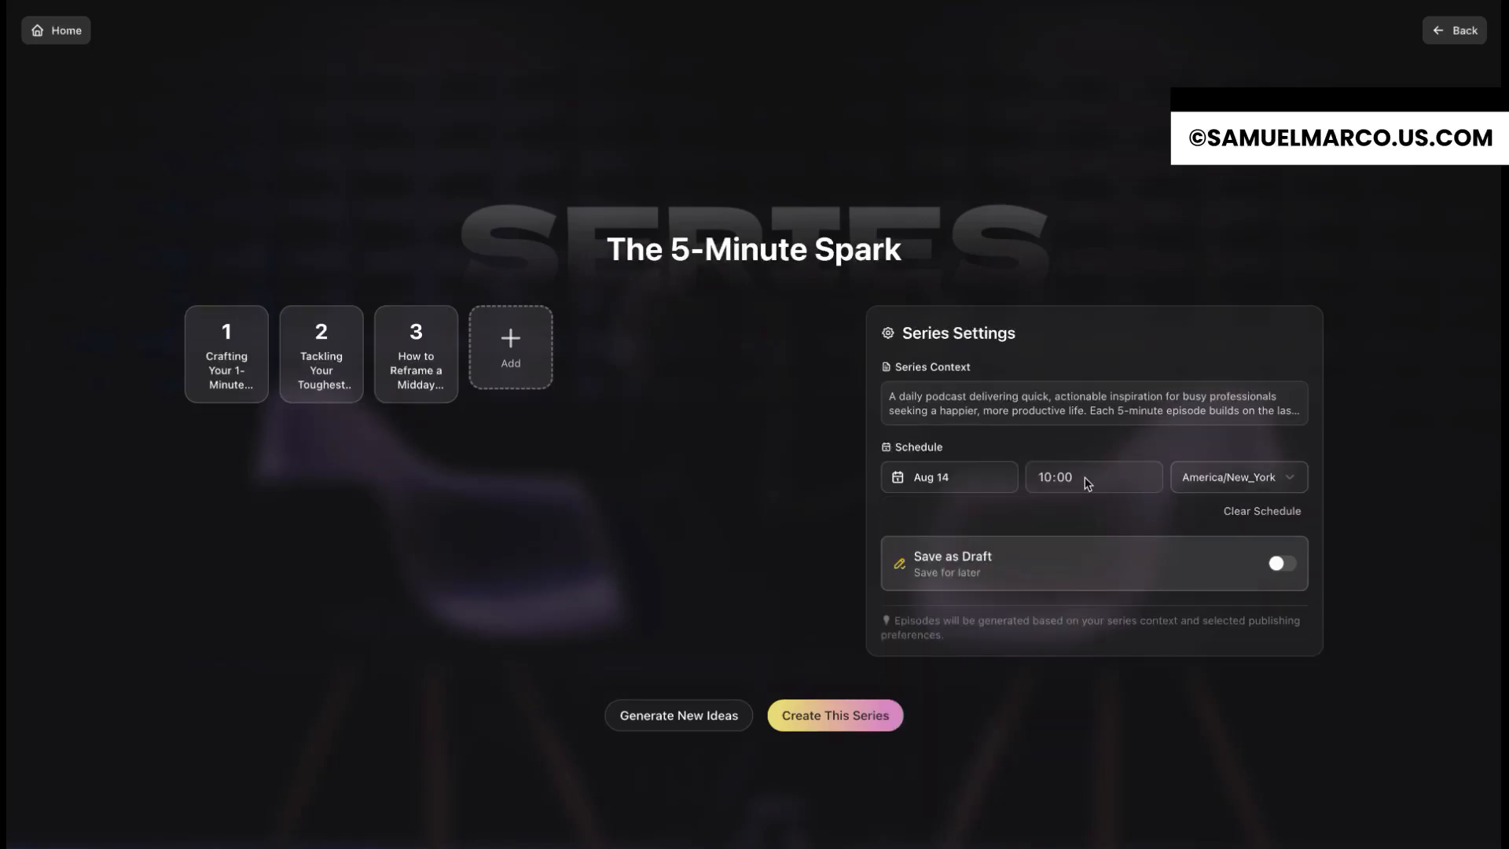
left_click(847, 729)
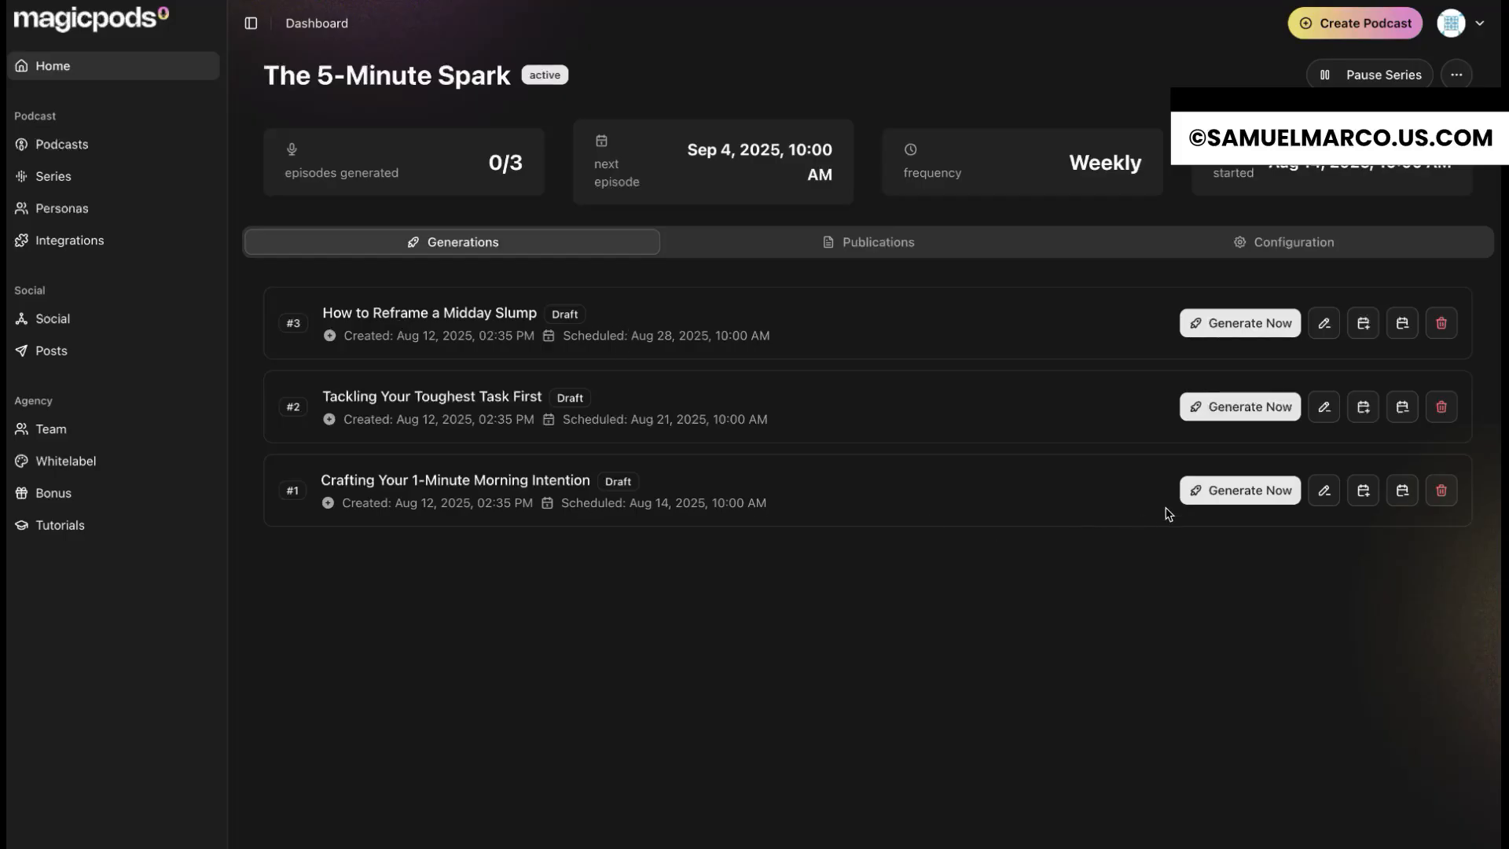
Step: Generate the Crafting Your 1-Minute Morning Intention episode and view the series' published episodes
left_click(1216, 493)
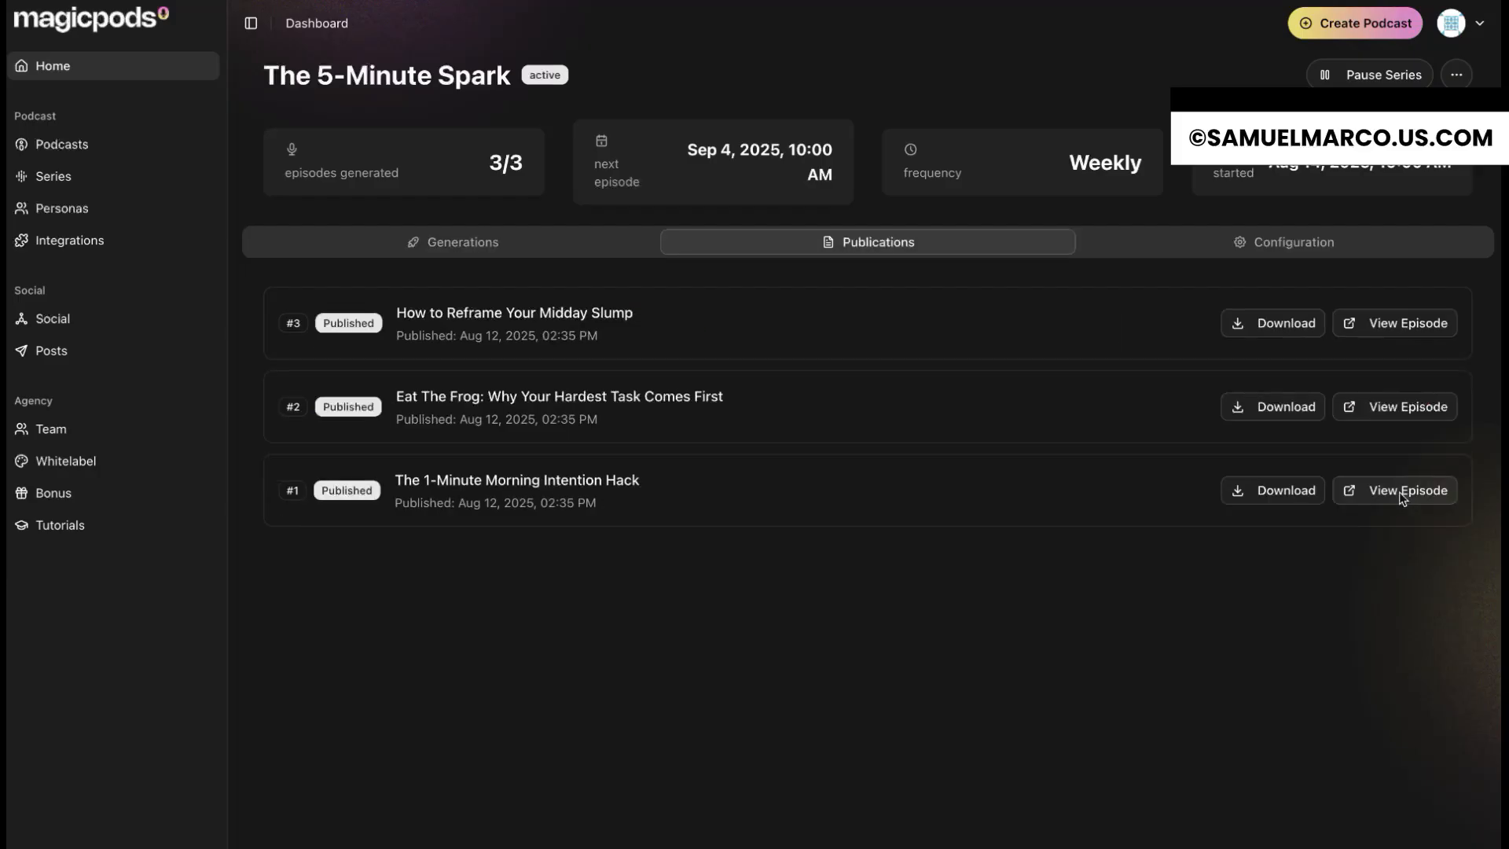
left_click(1401, 493)
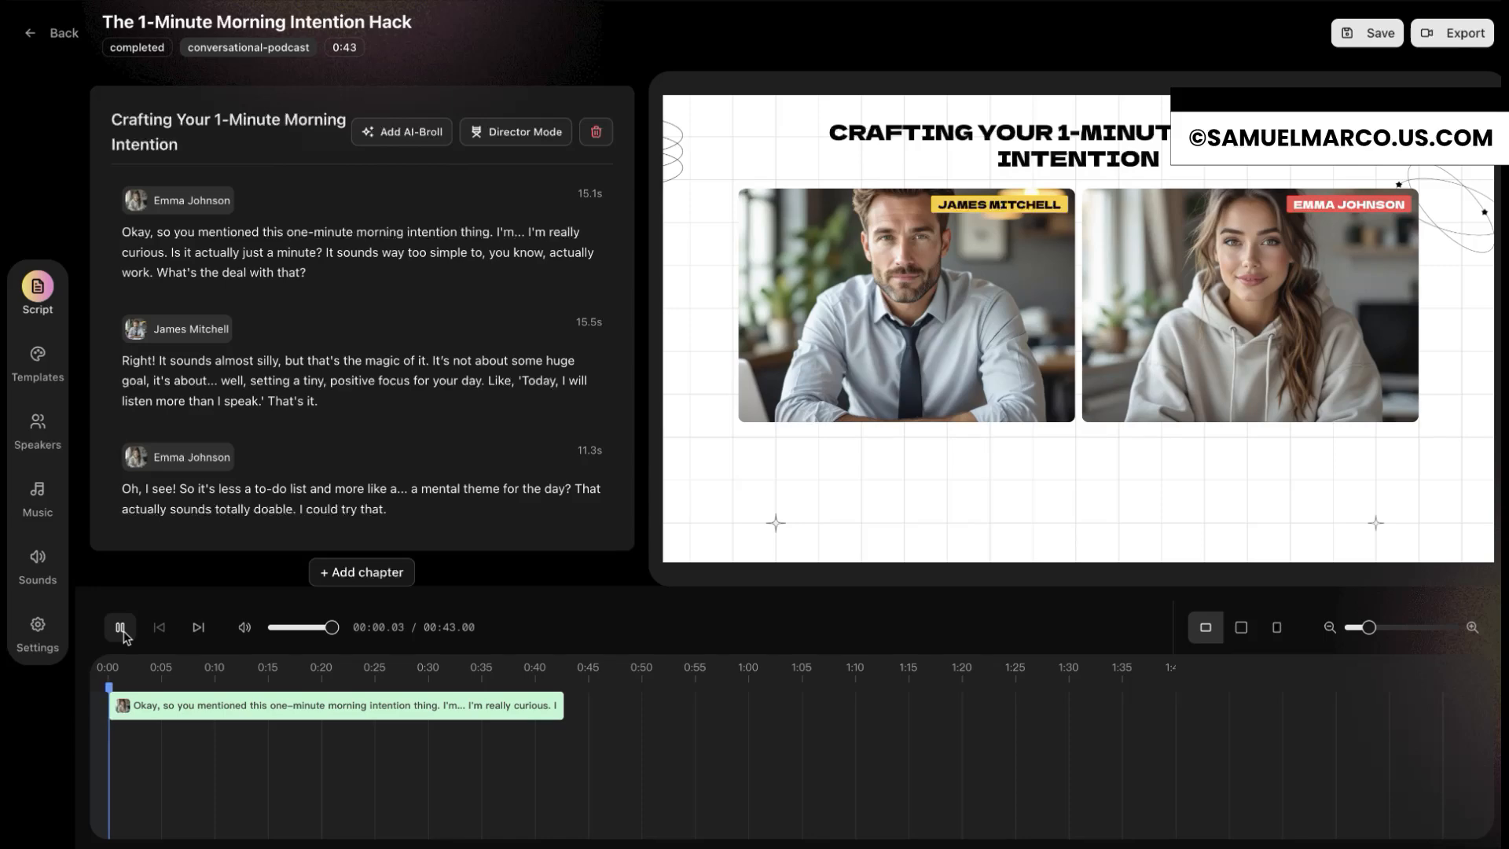
left_click(121, 627)
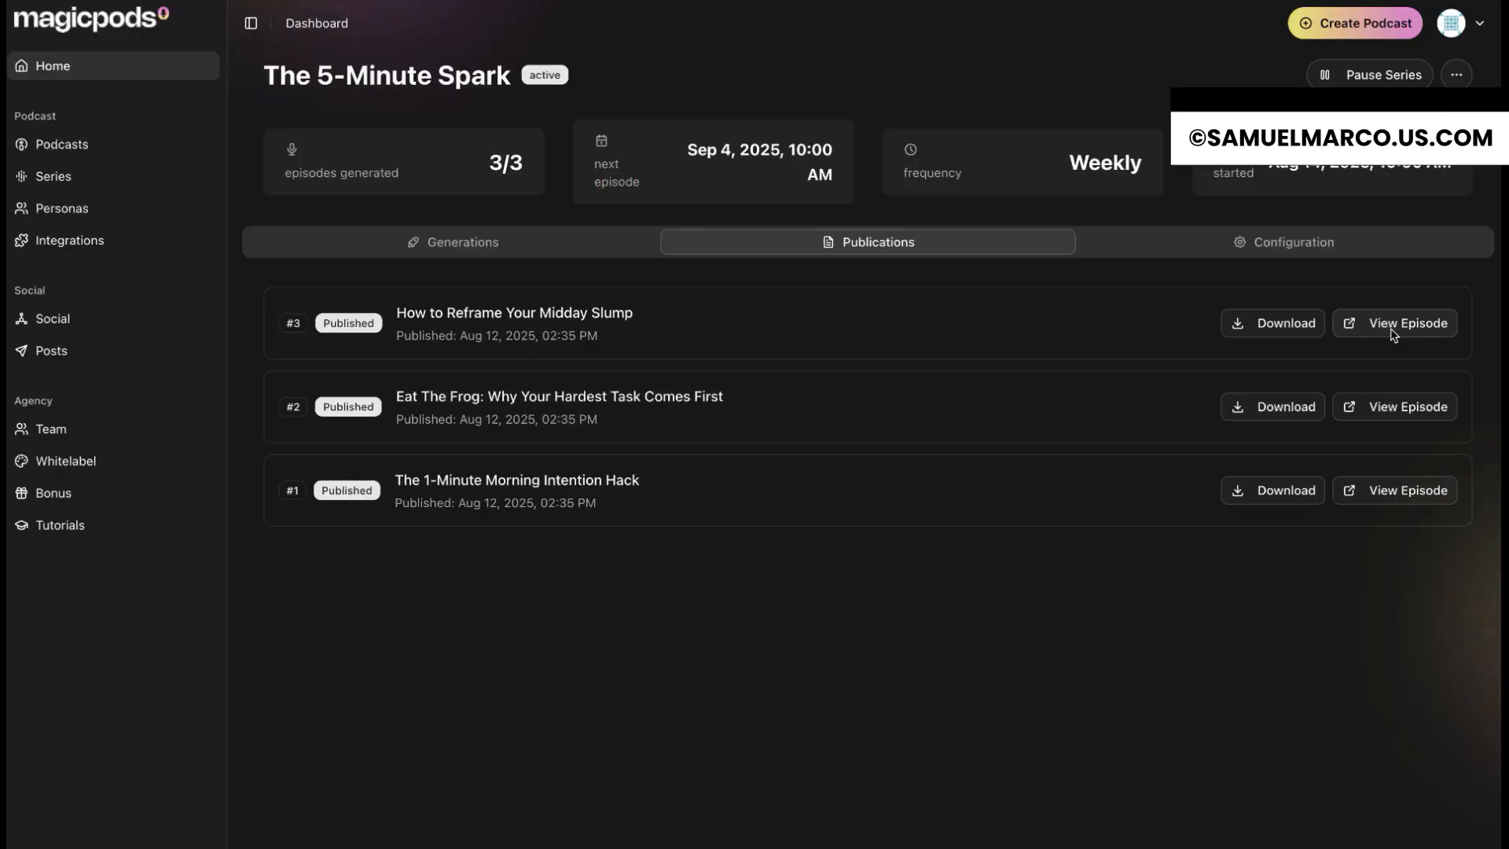
left_click(1408, 319)
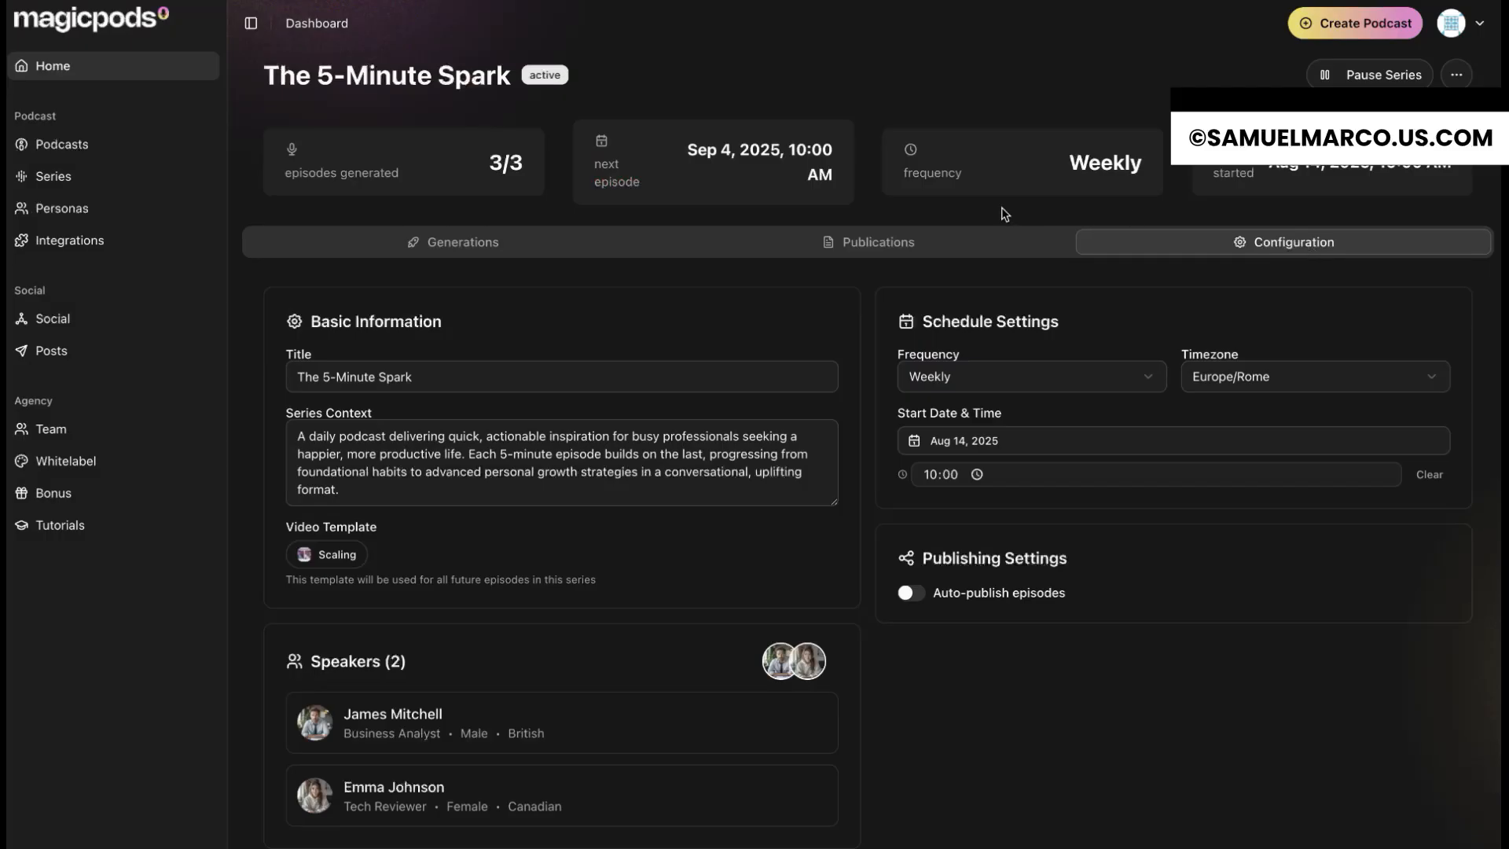
Step: Turn on automatic publishing of episodes in the configuration of The 5-Minute Spark series
scroll(729, 500, "down", 1)
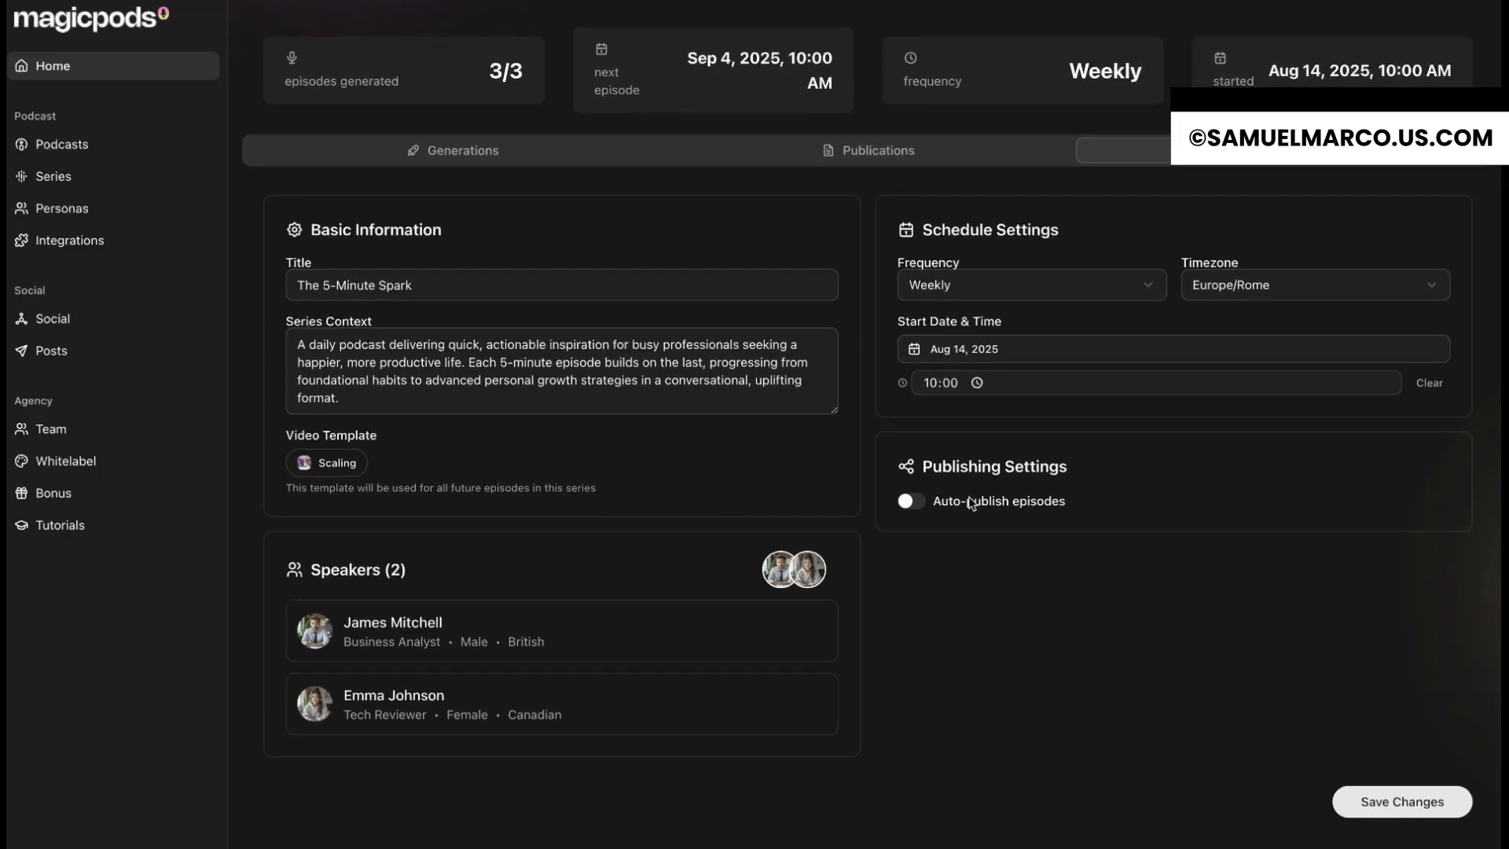
left_click(912, 503)
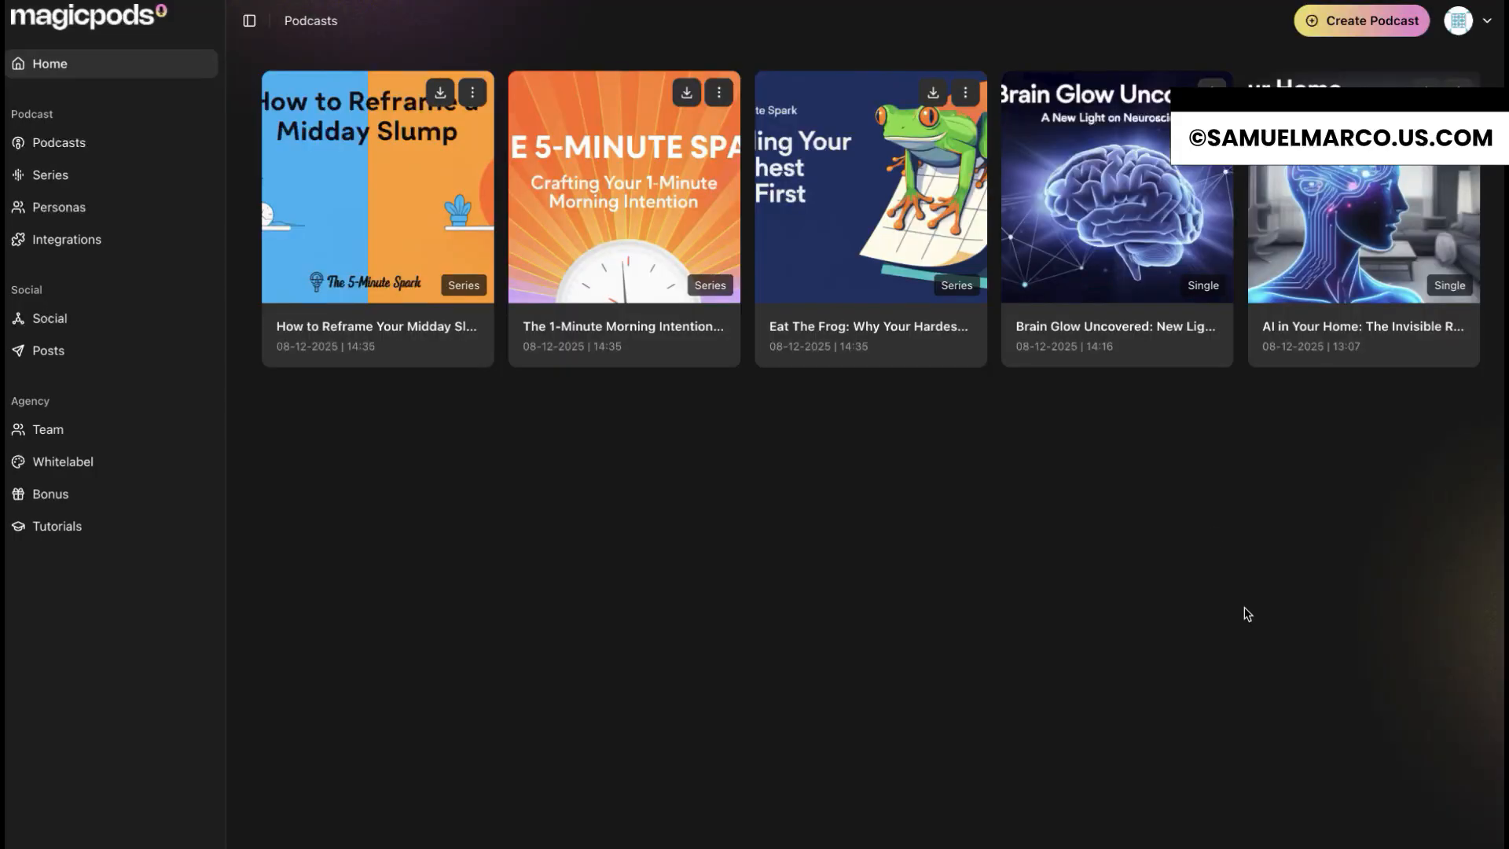
Step: Look over the list of series and browse the premade personas
left_click(83, 175)
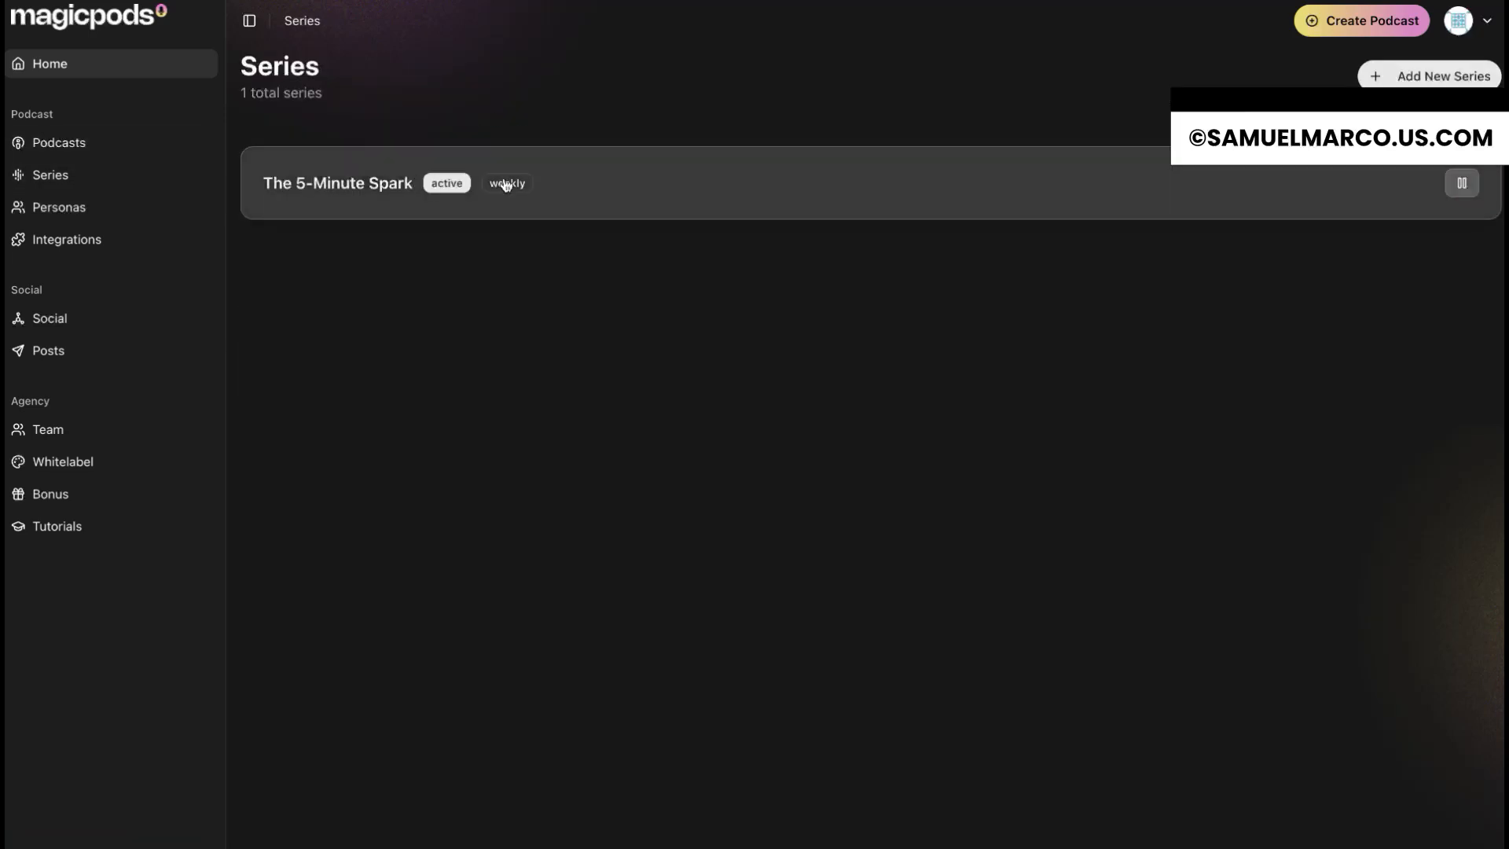
left_click(141, 209)
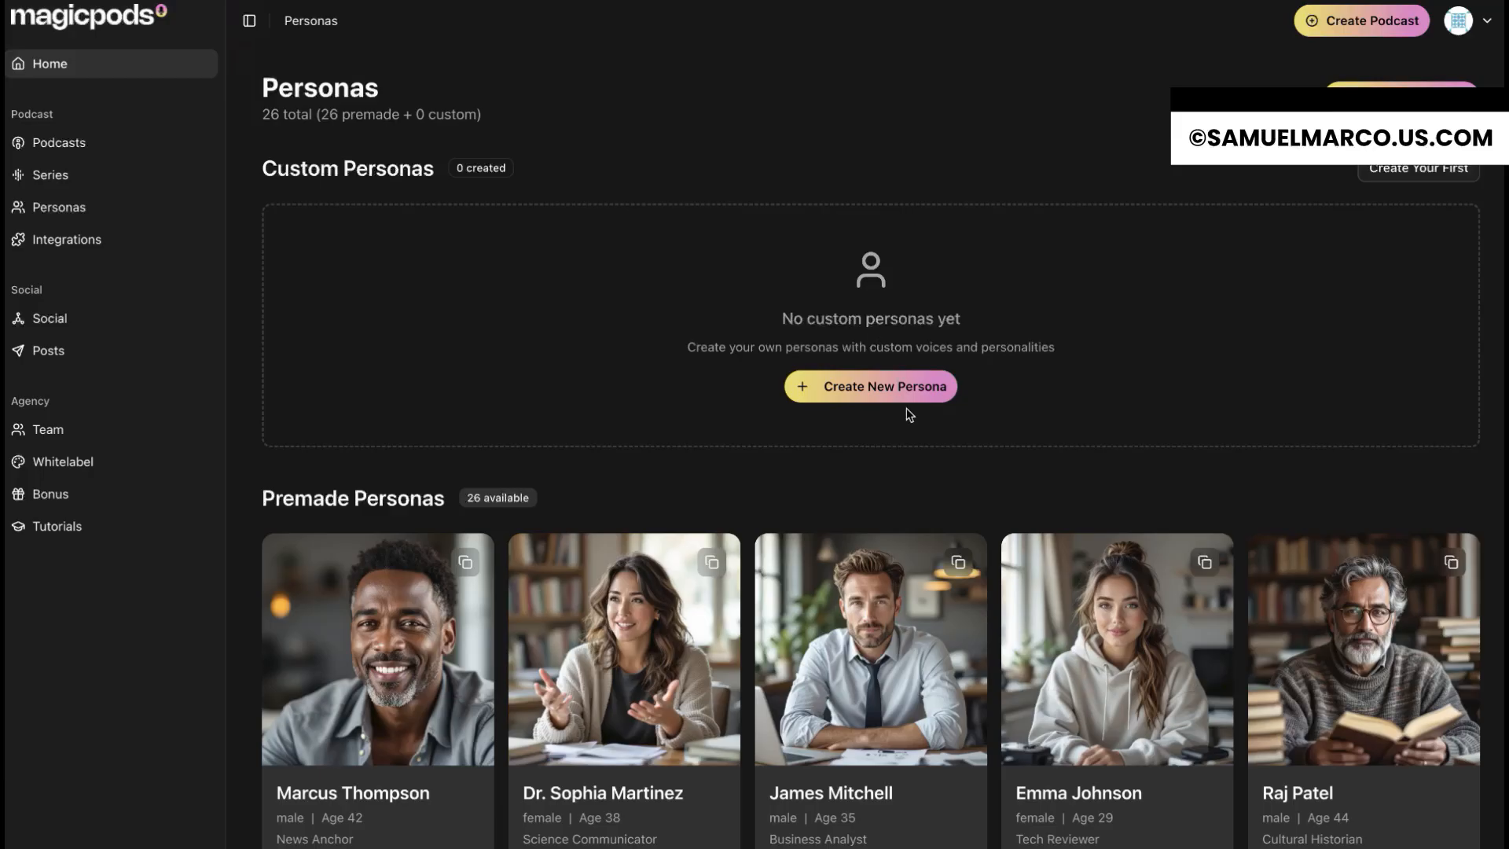
scroll(769, 635, "down", 4)
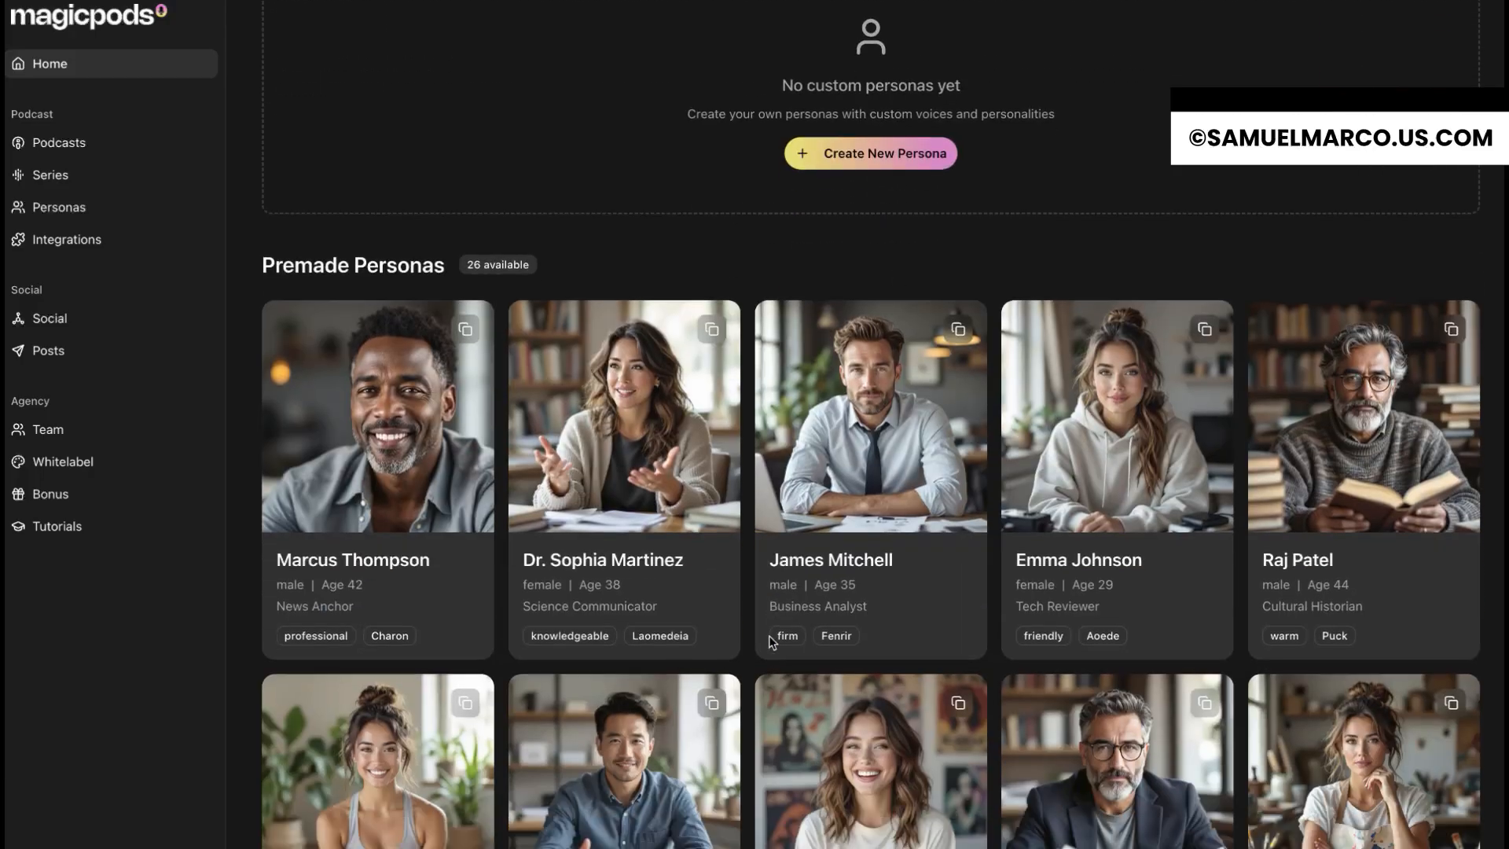
scroll(874, 609, "down", 4)
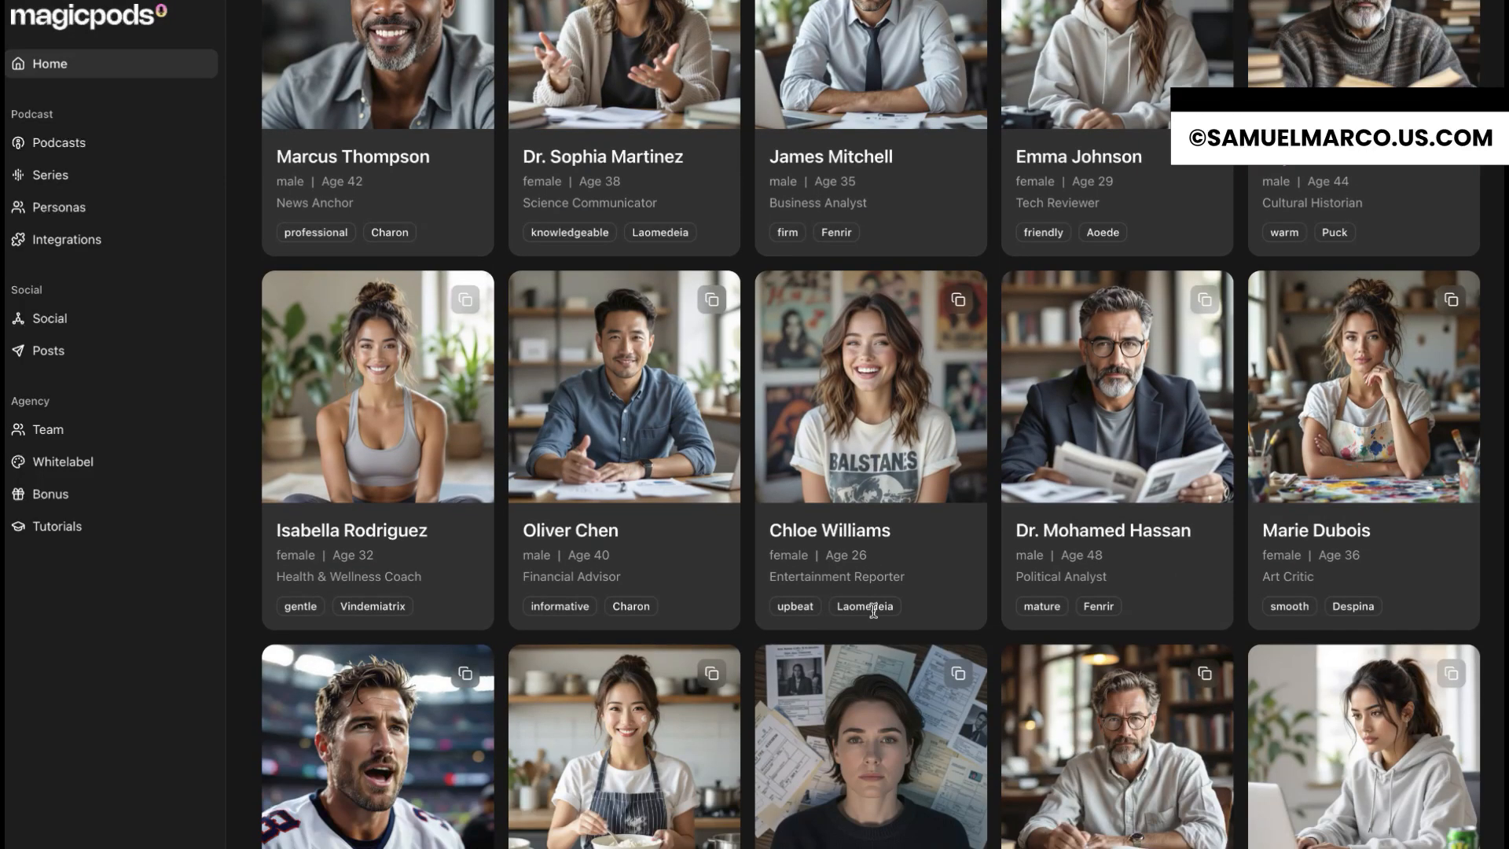
scroll(874, 610, "down", 10)
scroll(874, 609, "up", 1)
scroll(874, 610, "up", 17)
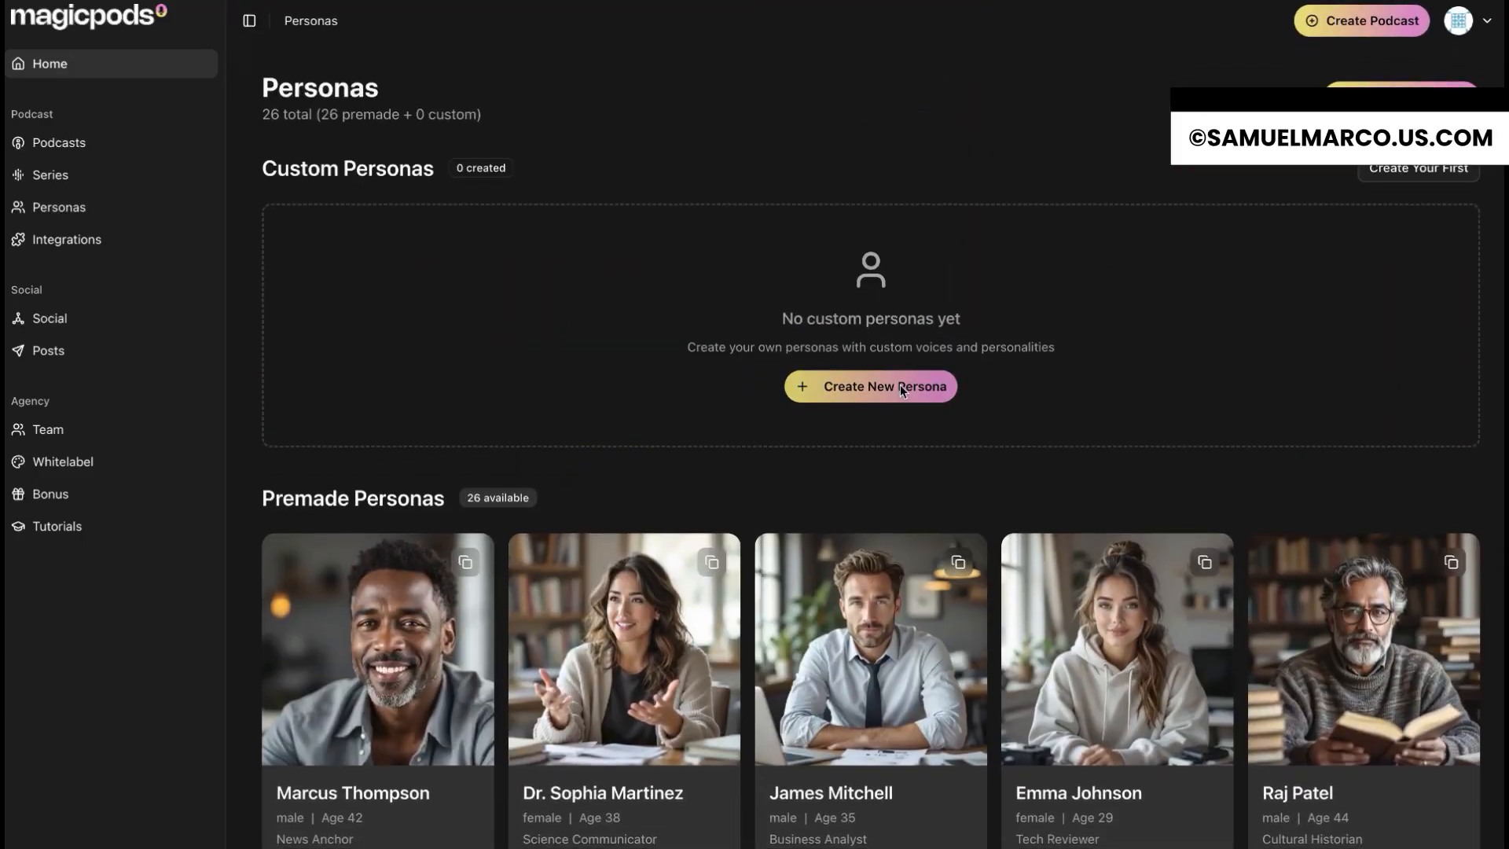
Step: Open the form for a new custom persona and examine the available voices
left_click(869, 384)
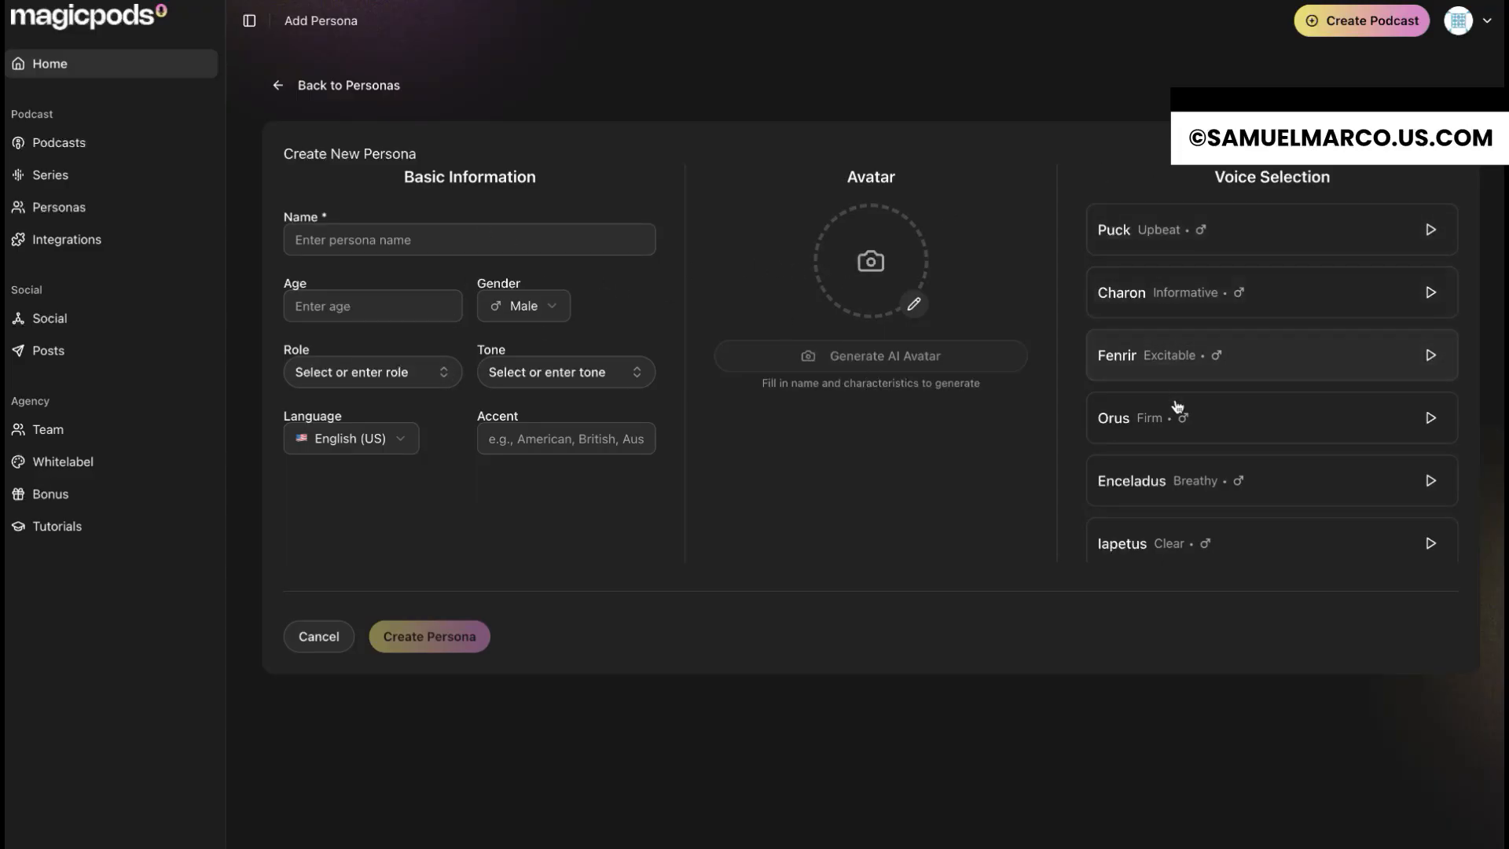
scroll(1189, 522, "down", 7)
scroll(1192, 525, "down", 10)
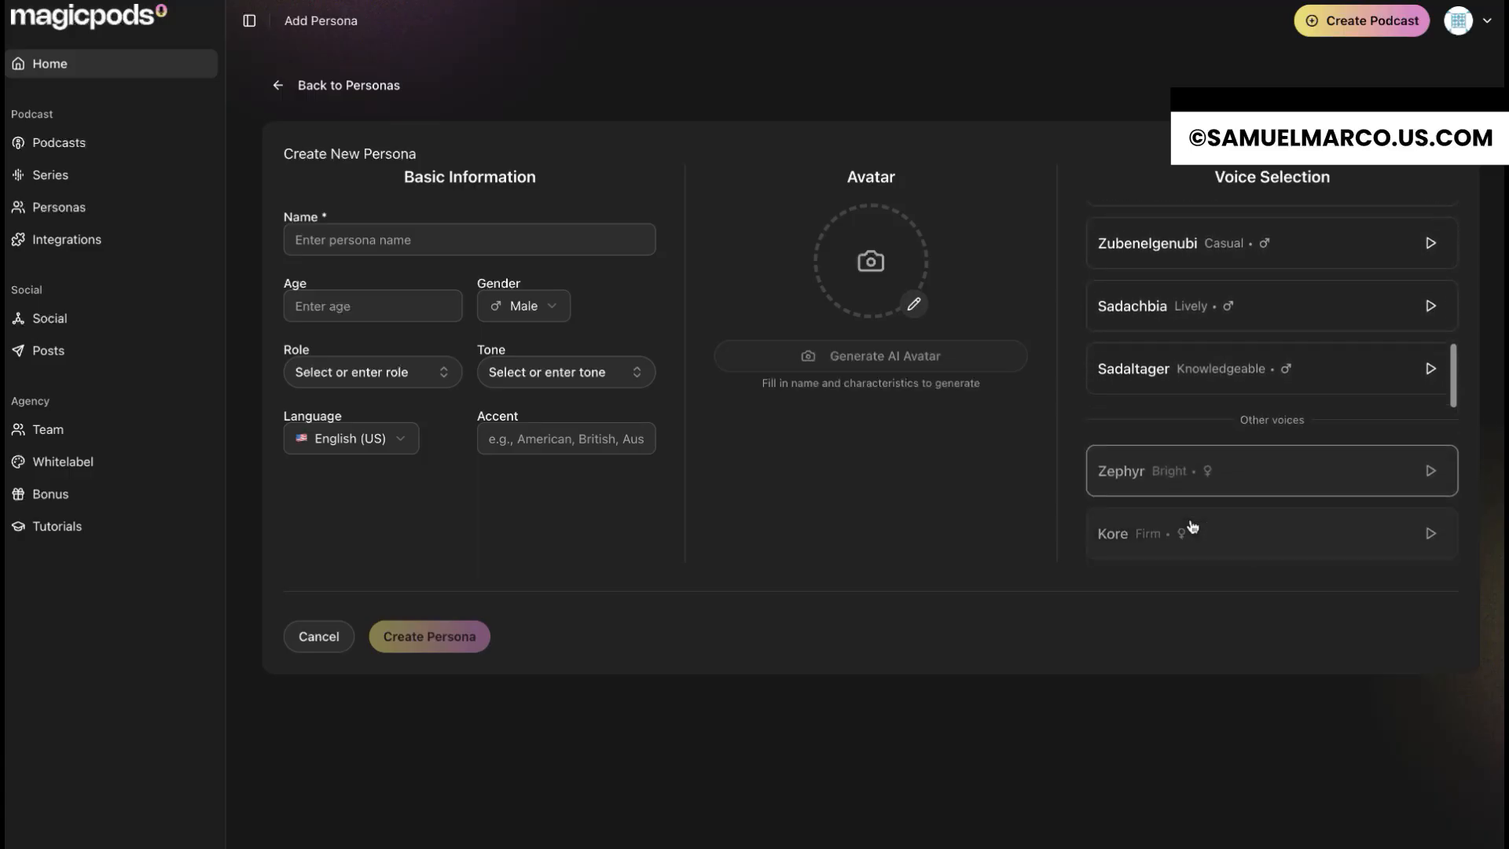
scroll(1191, 525, "down", 3)
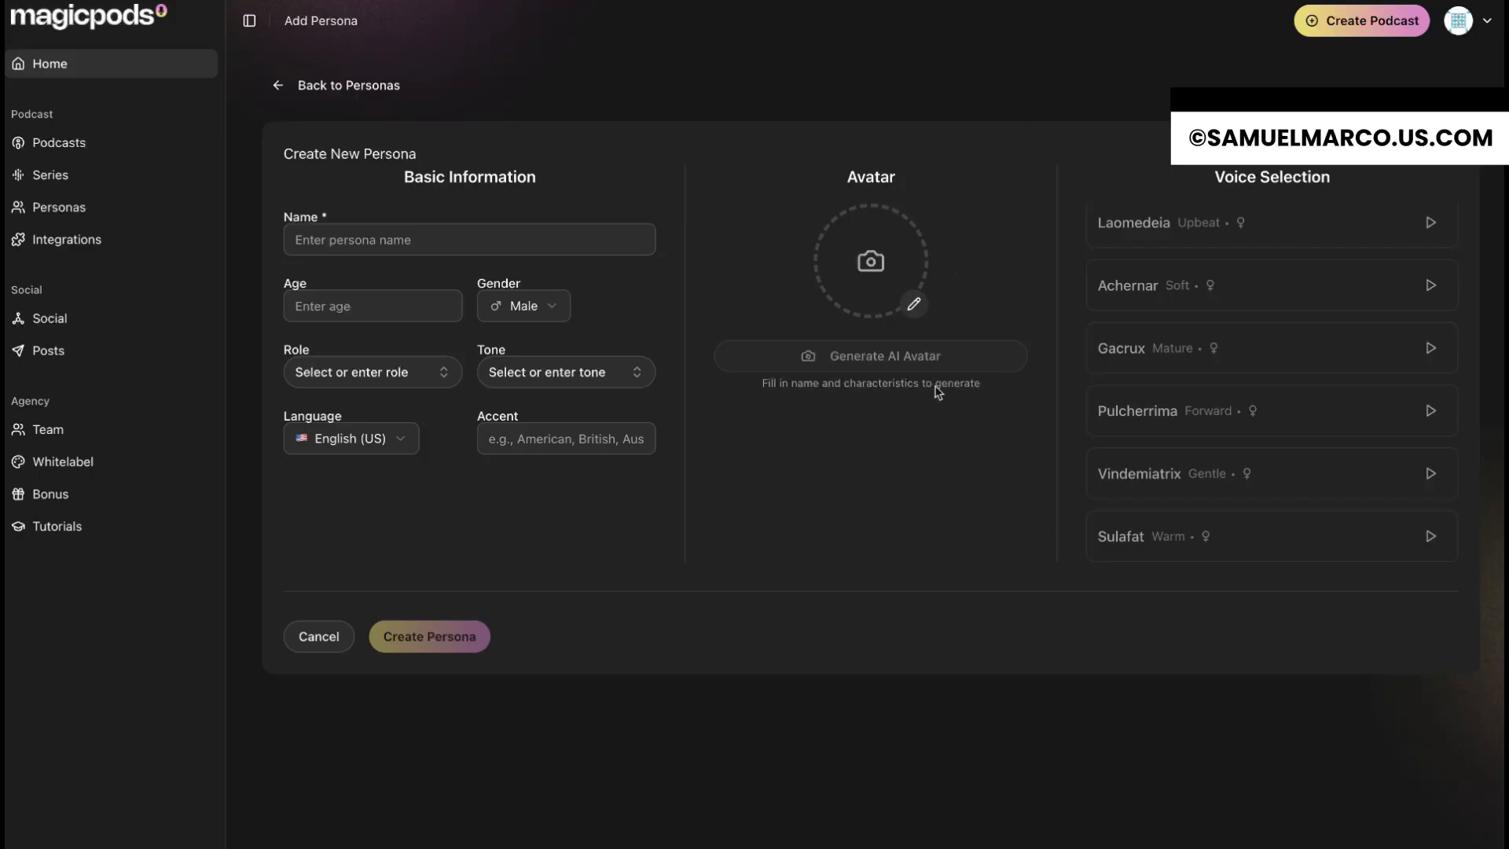
Step: Look through the integrations, social posting, team, white-label, bonus and tutorials pages, and return to the podcasts list
left_click(107, 239)
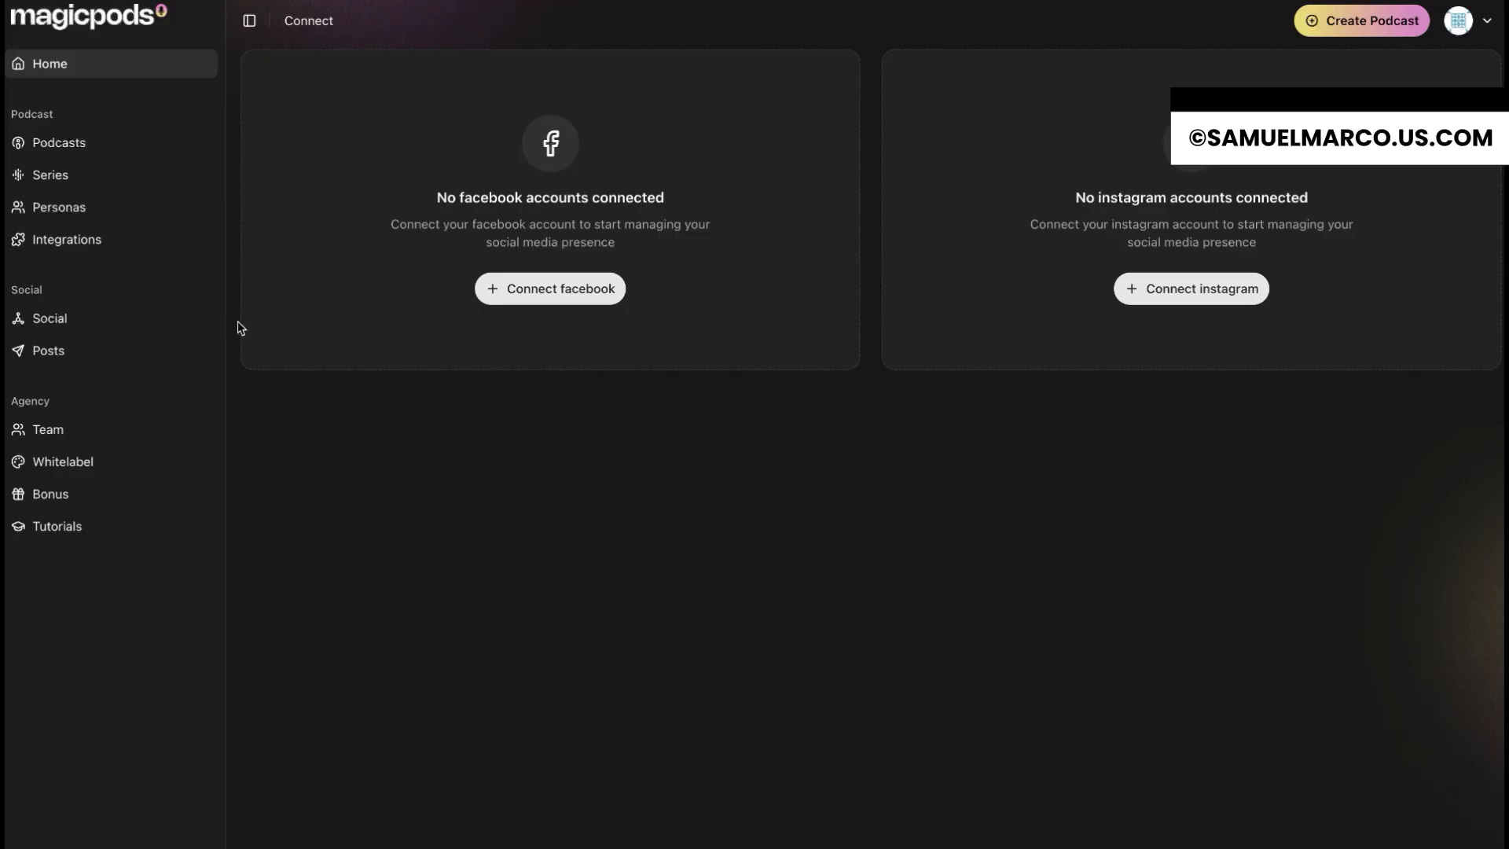
left_click(53, 359)
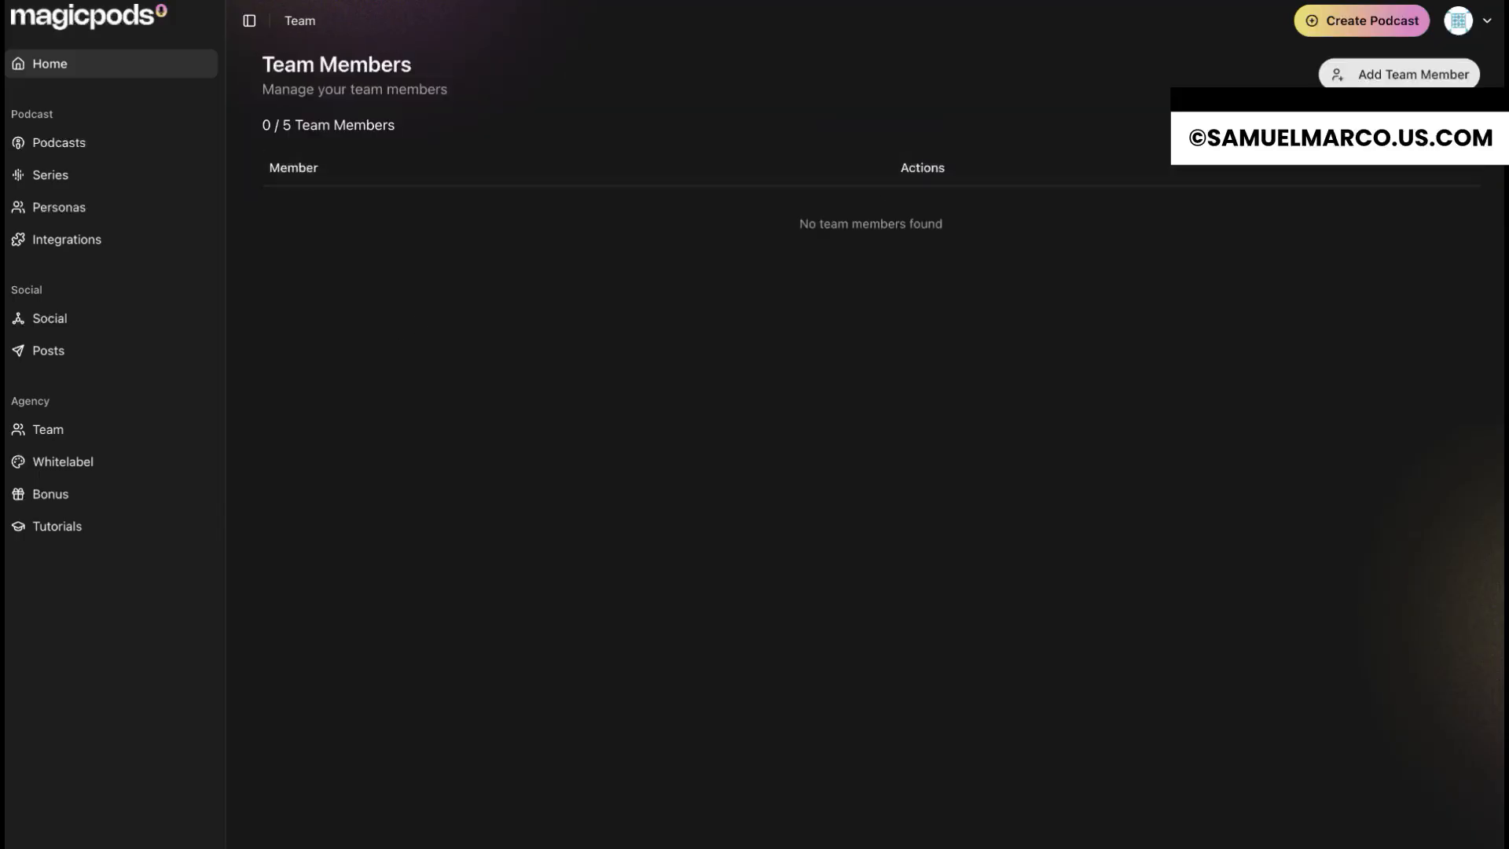
left_click(144, 462)
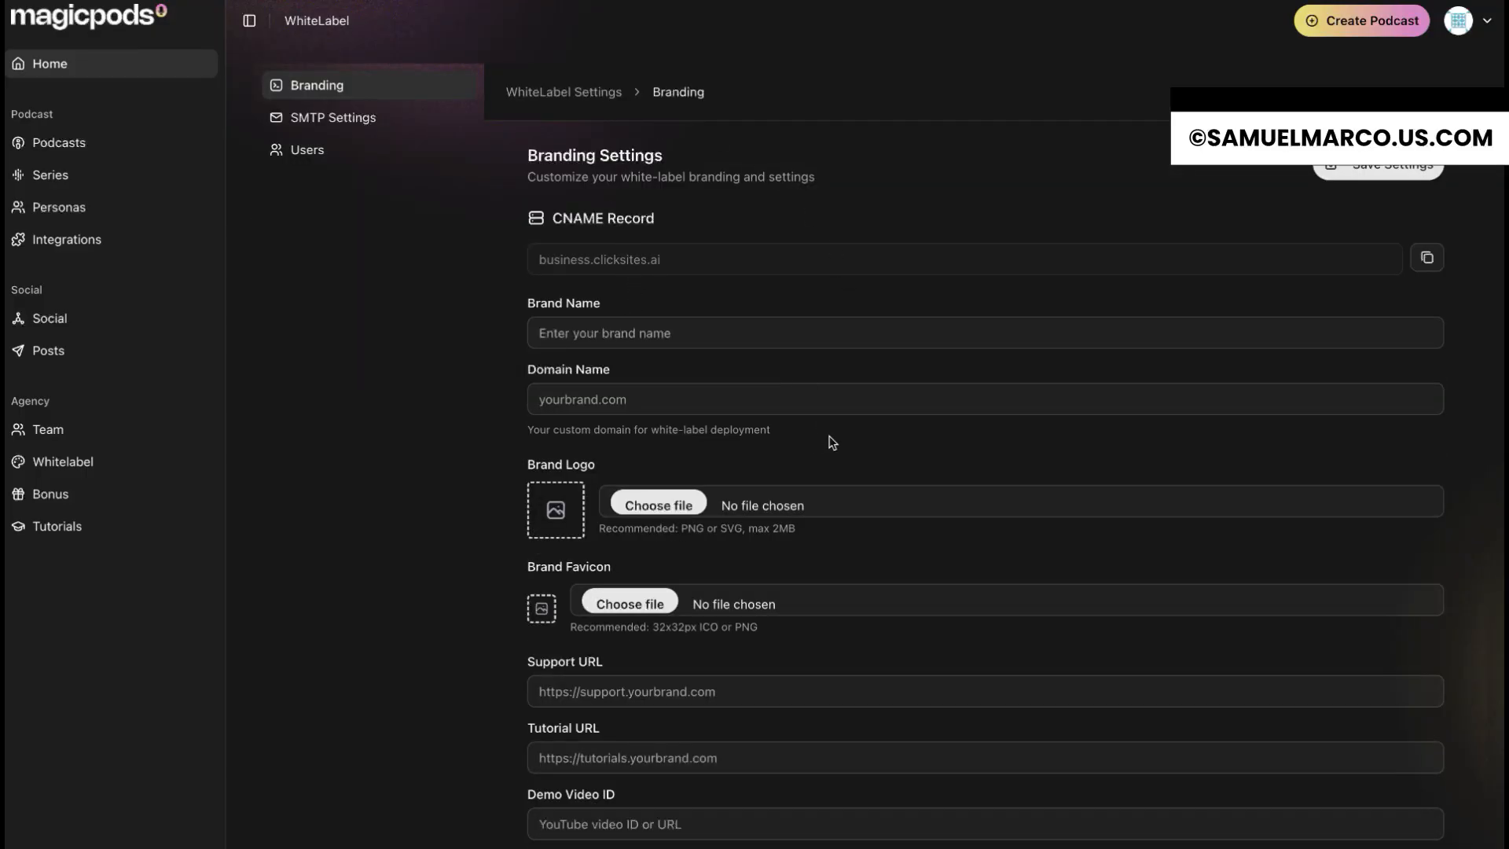
left_click(134, 499)
left_click(168, 529)
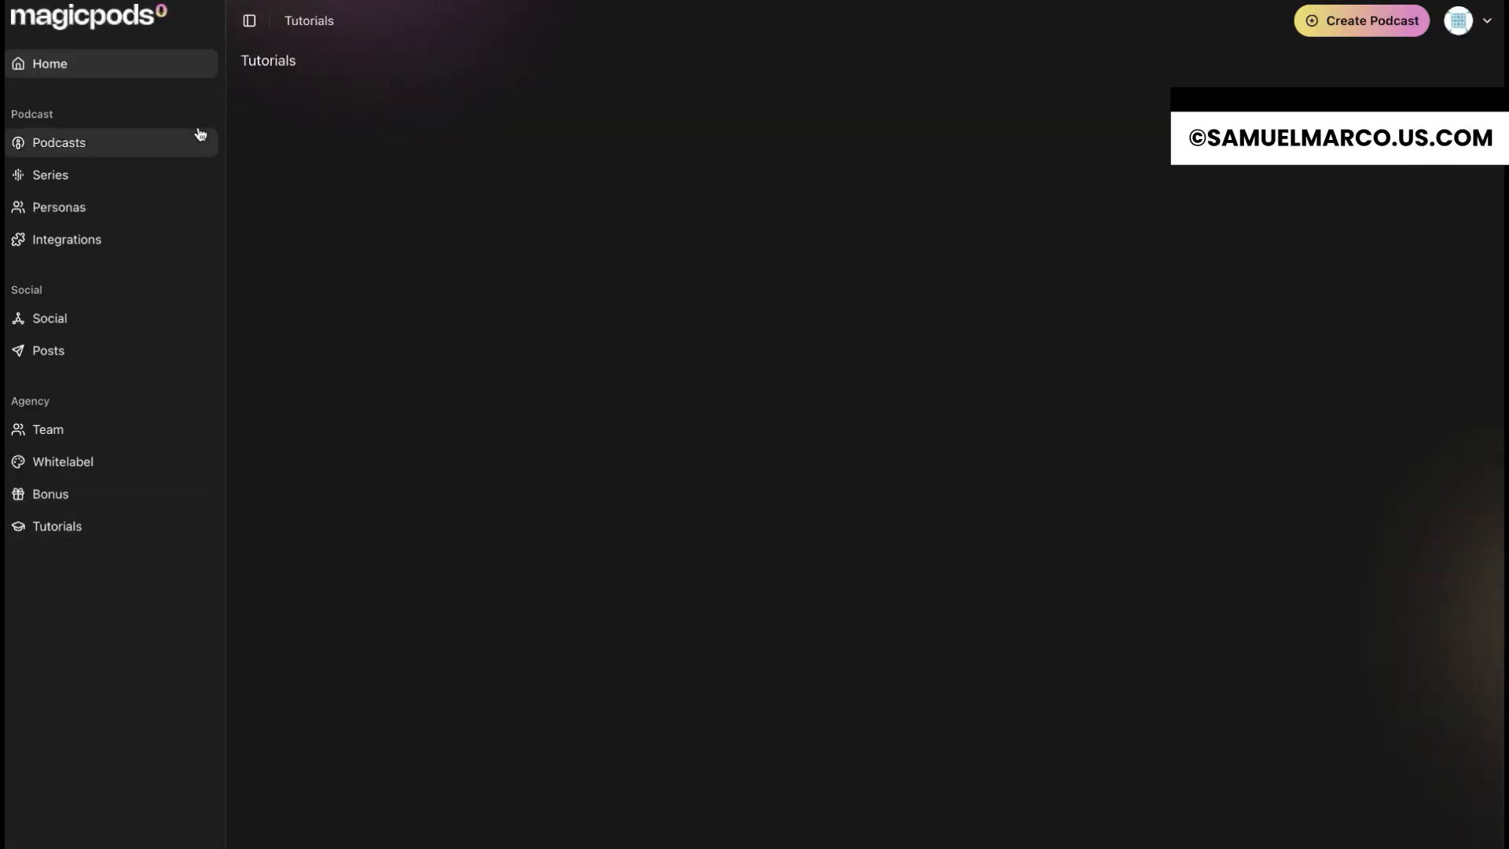
left_click(142, 147)
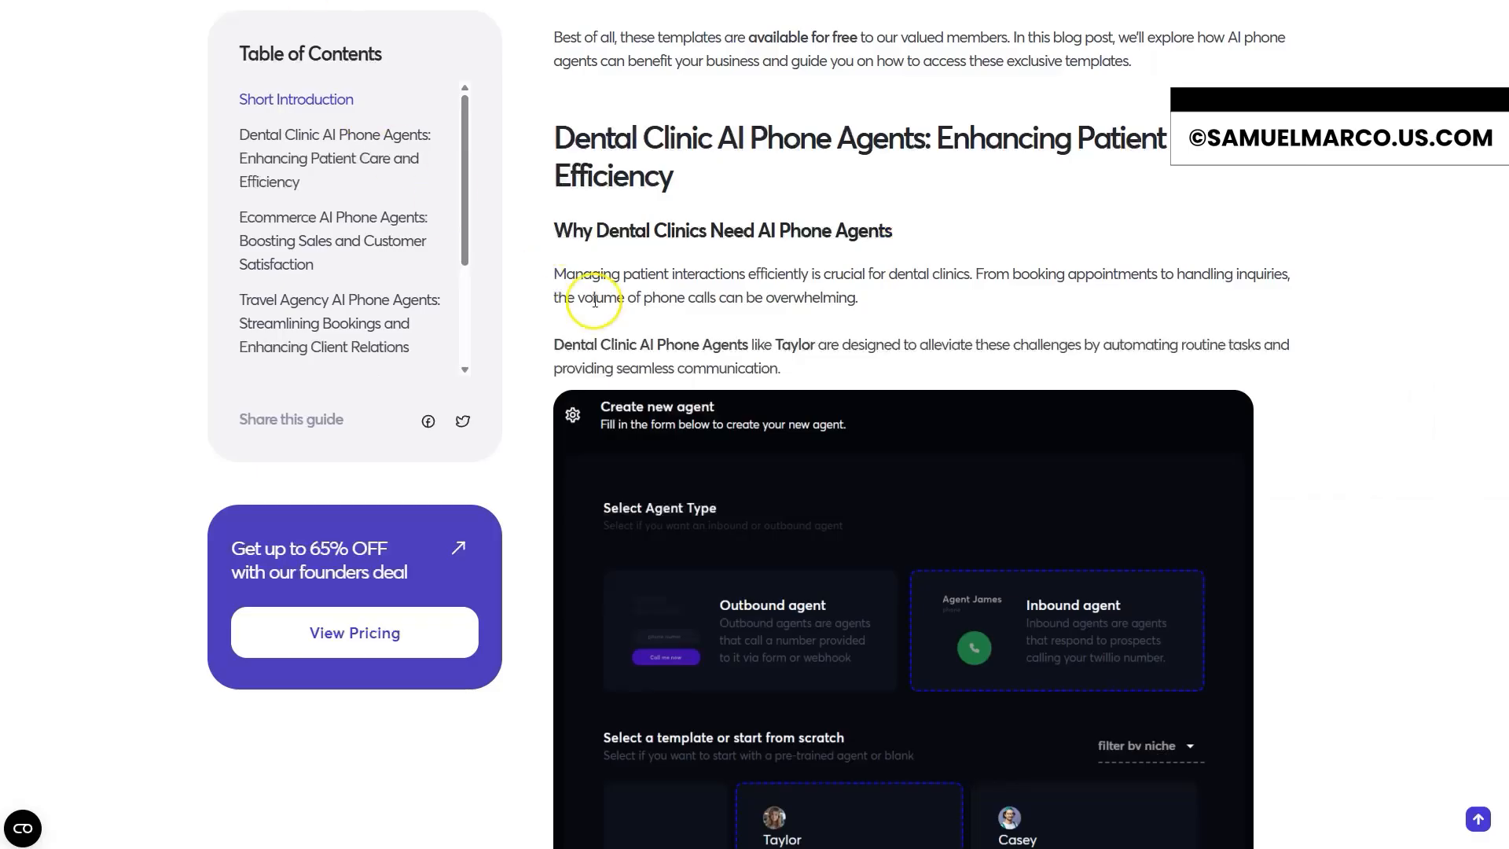
Step: Examine the CallFluent source article and the script of the advertorial episode's opening chapter, The AI Revolution in Business Communication
scroll(863, 231, "up", 12)
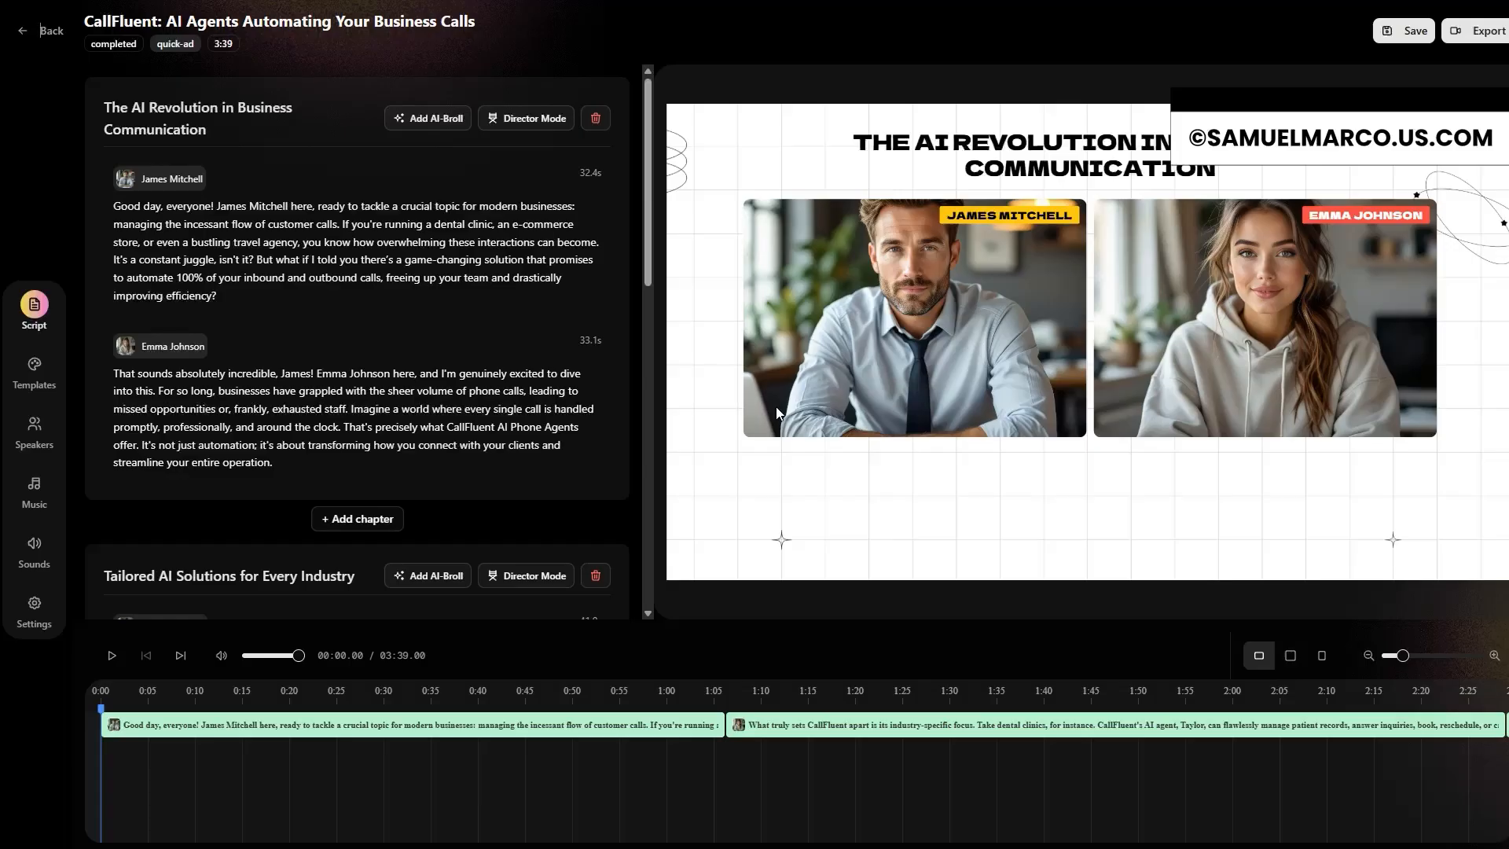
left_click(725, 426)
left_click(448, 209)
left_click(169, 362)
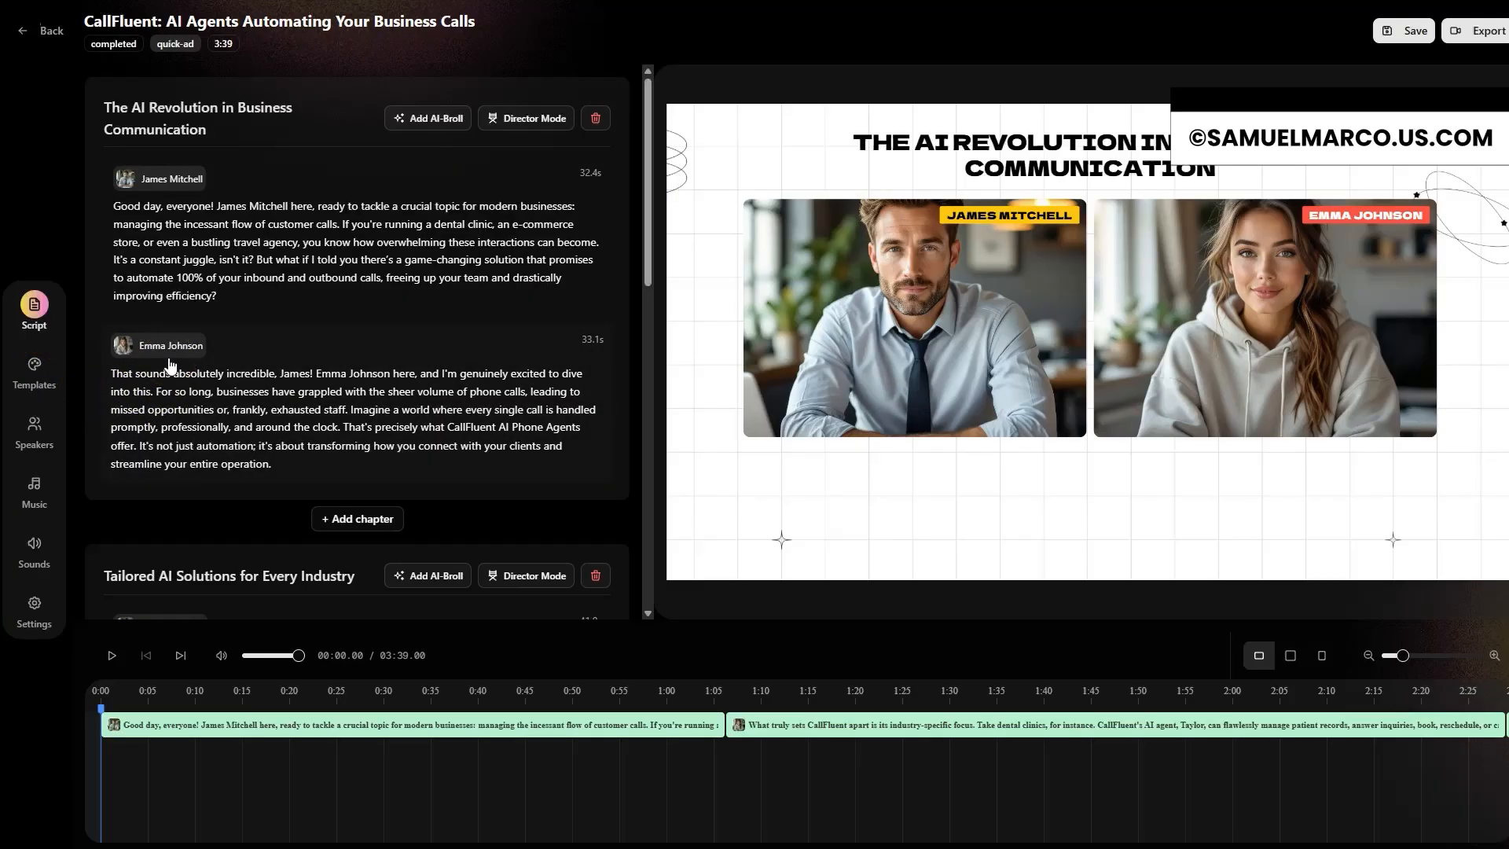
left_click(360, 396)
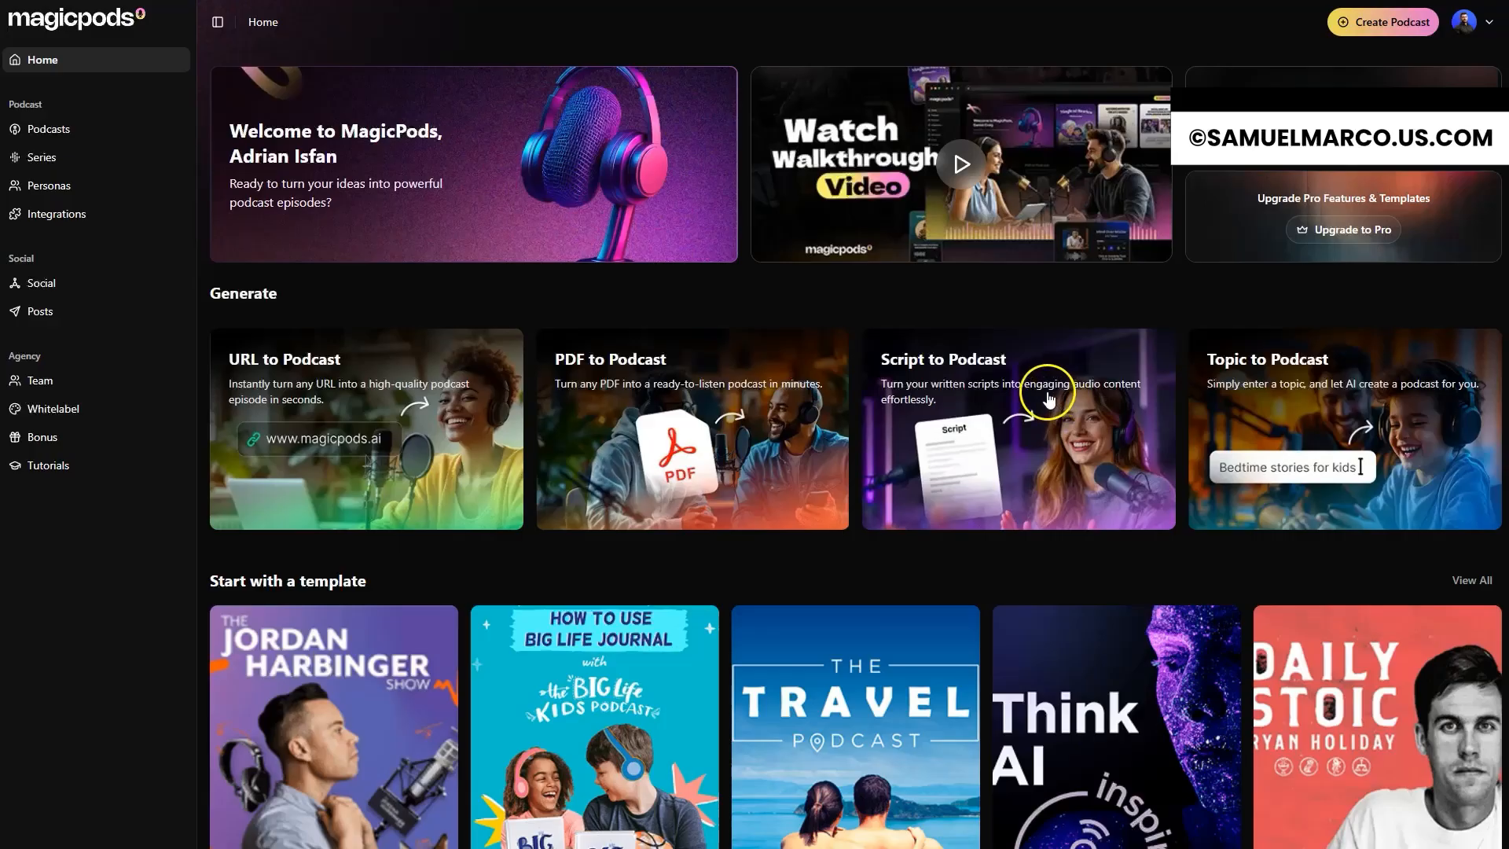
Step: Start a new single-episode podcast from a URL and add callfluent.com as its source
scroll(990, 448, "down", 3)
scroll(989, 441, "down", 3)
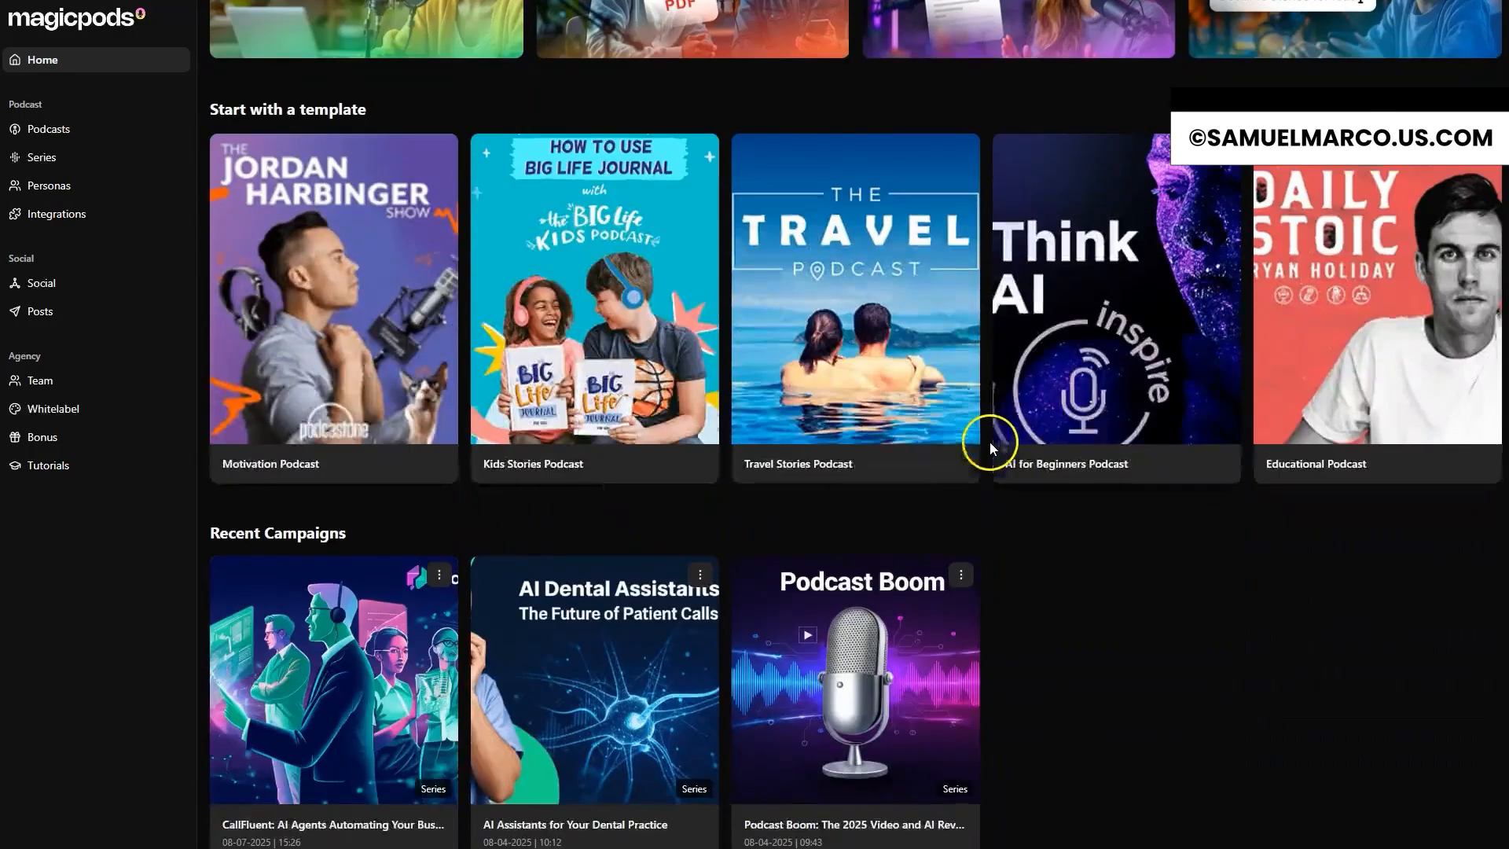
scroll(717, 111, "up", 6)
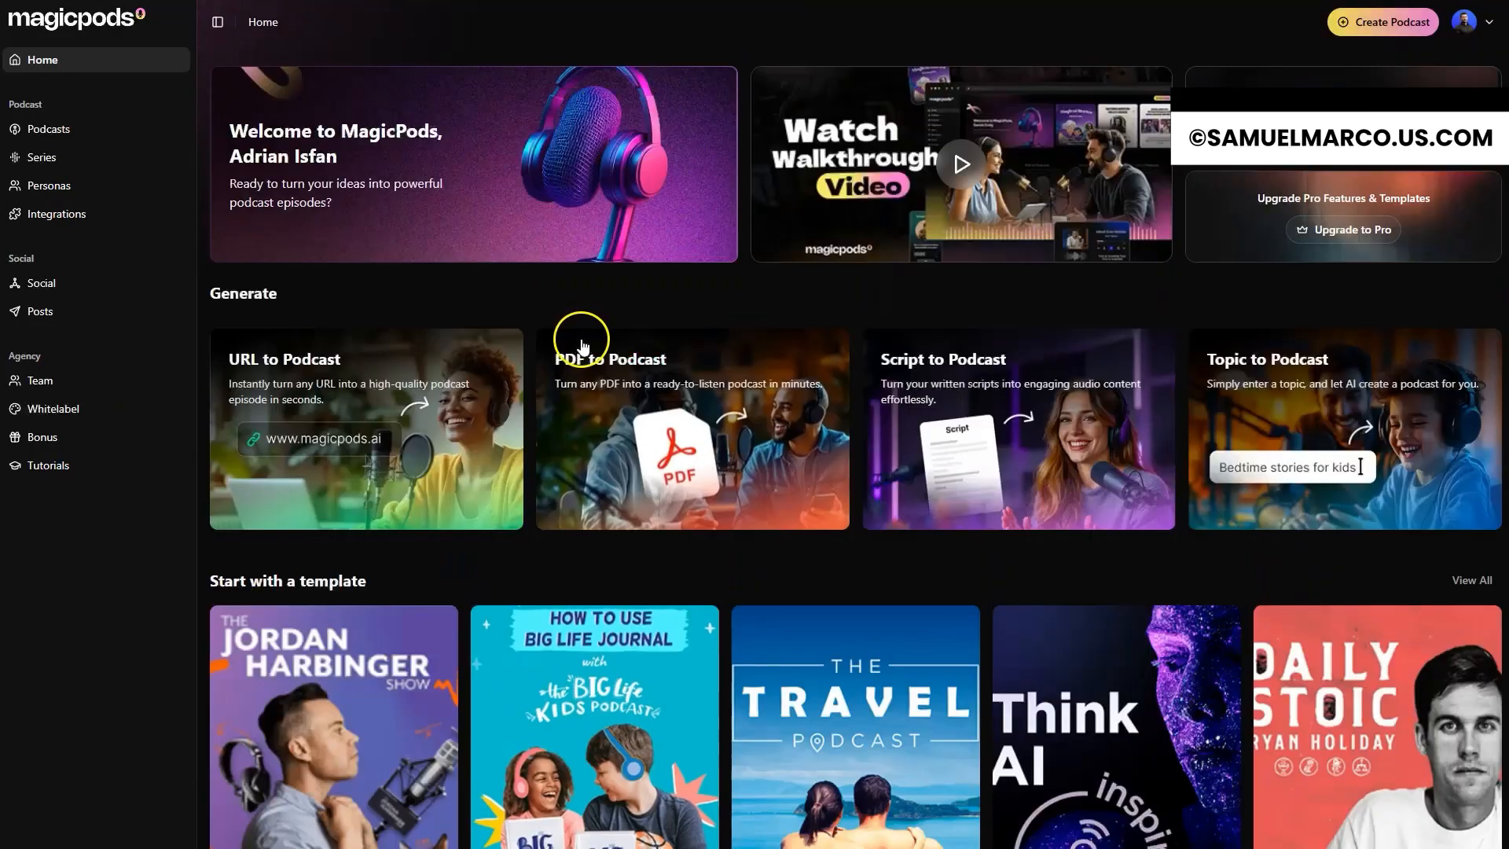
left_click(1358, 26)
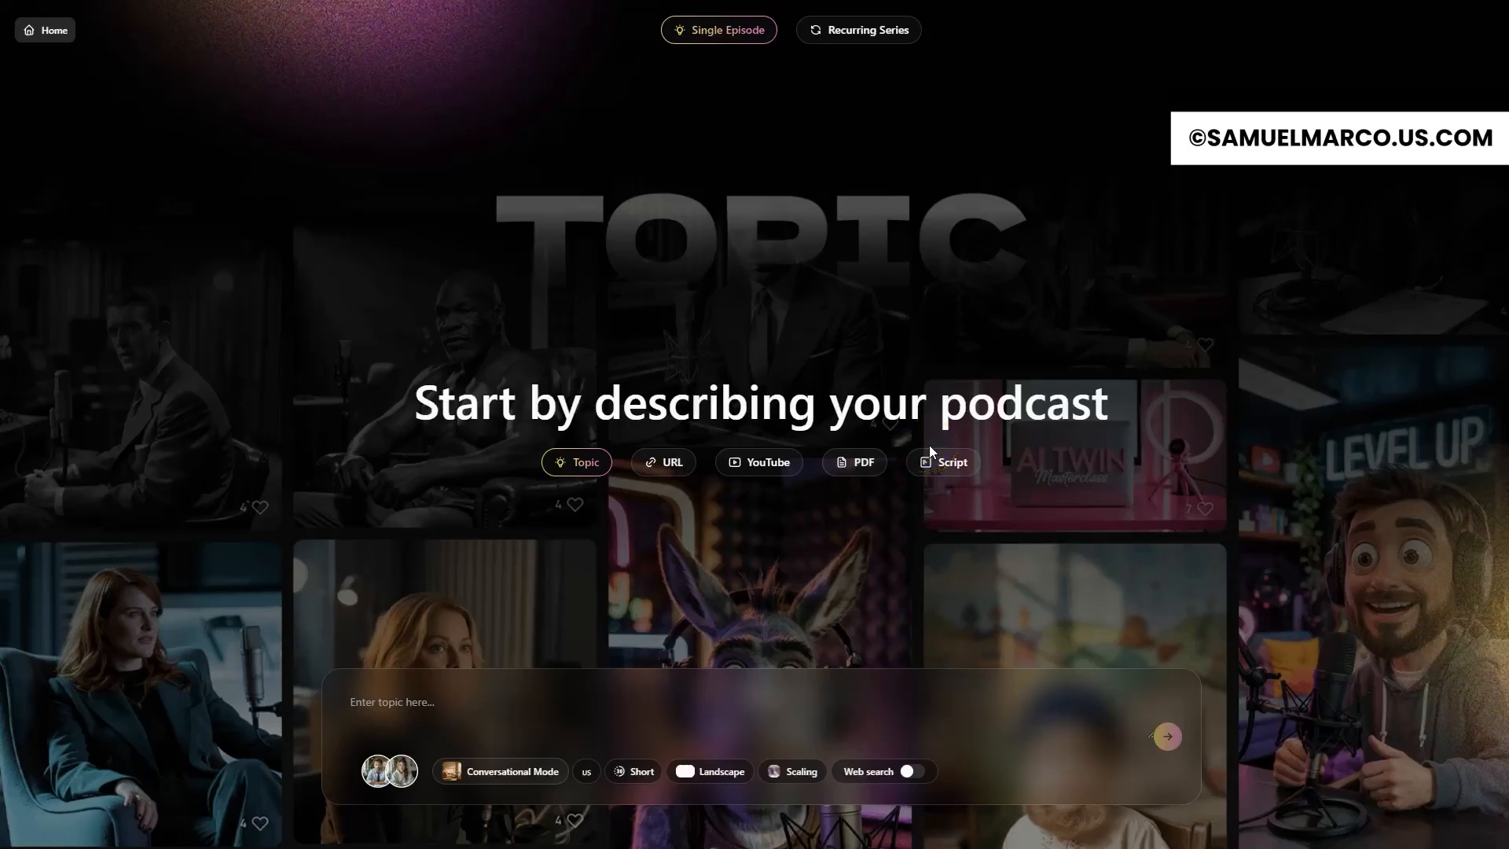
left_click(850, 467)
left_click(662, 465)
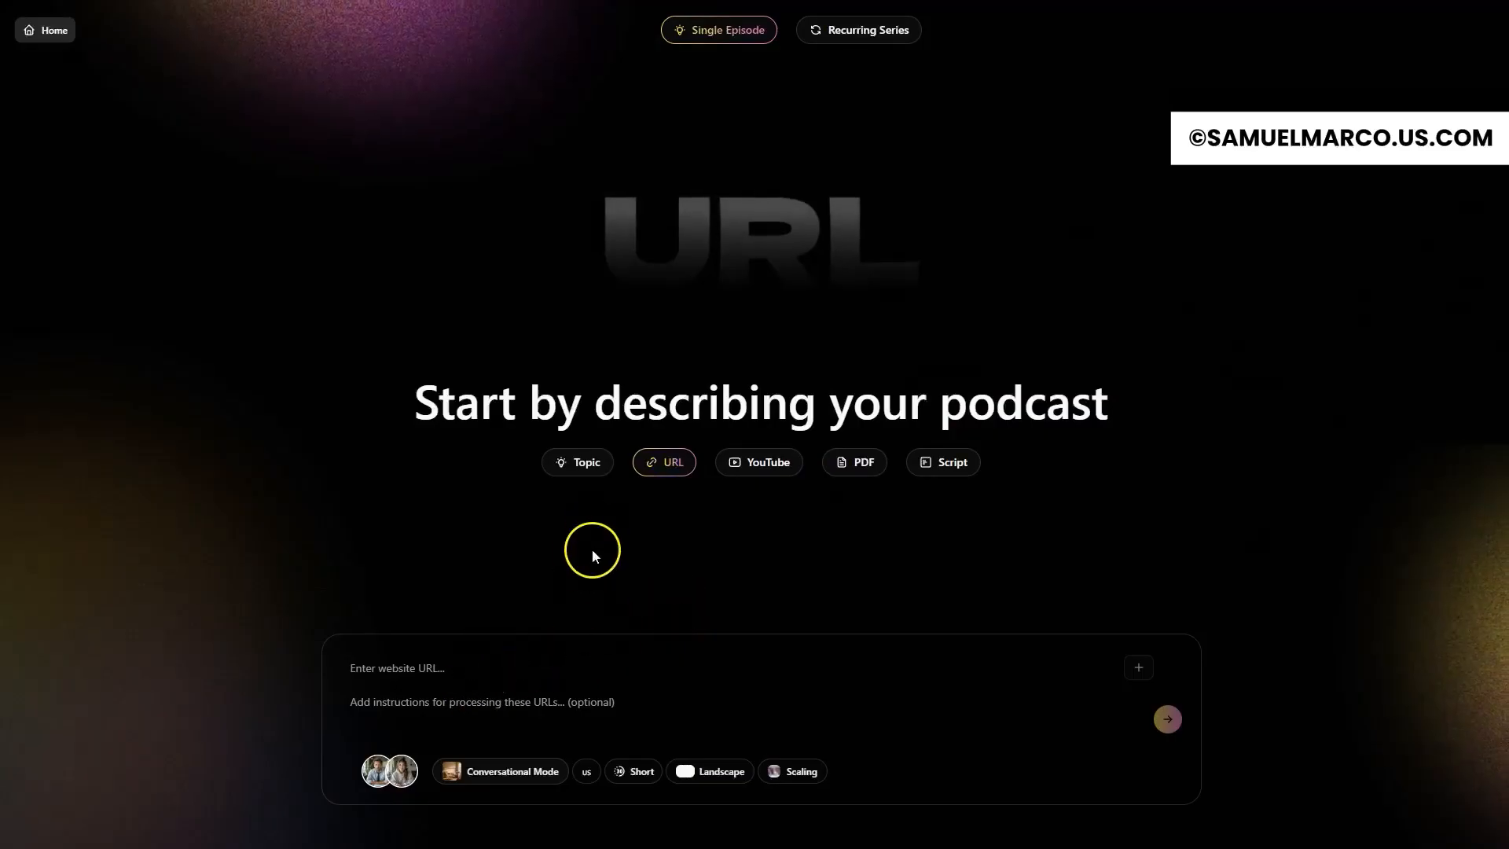
left_click(430, 668)
type("https://callfluent.com/ai-phone-agent")
key("Return")
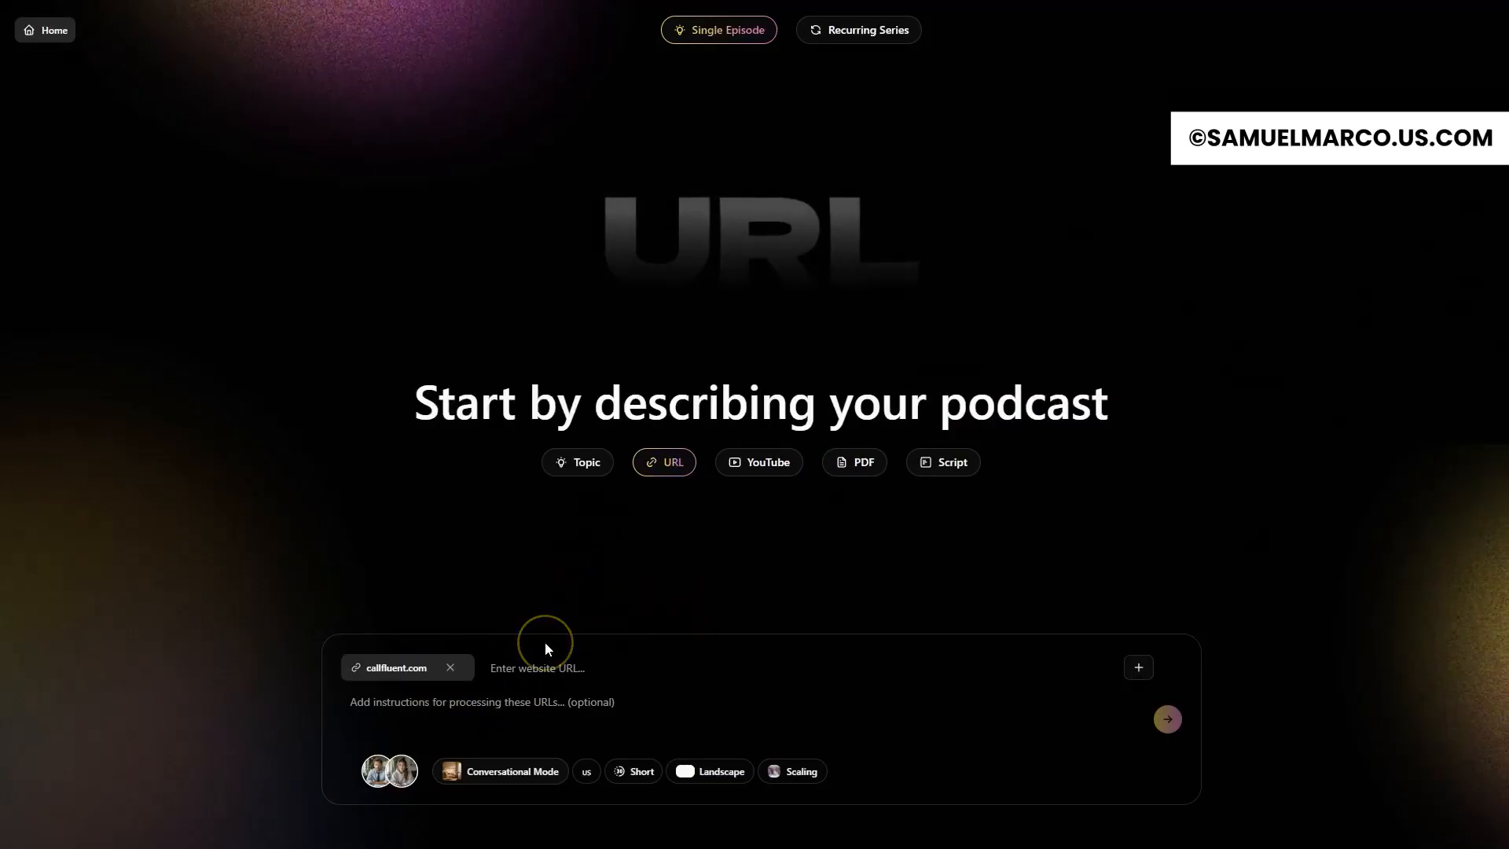
Step: Enter instructions for a viral advertorial style podcast about CallFluent AI automating 100% of calls for dental clinics, ecommerce stores and travel agencies
left_click(437, 708)
type("cr")
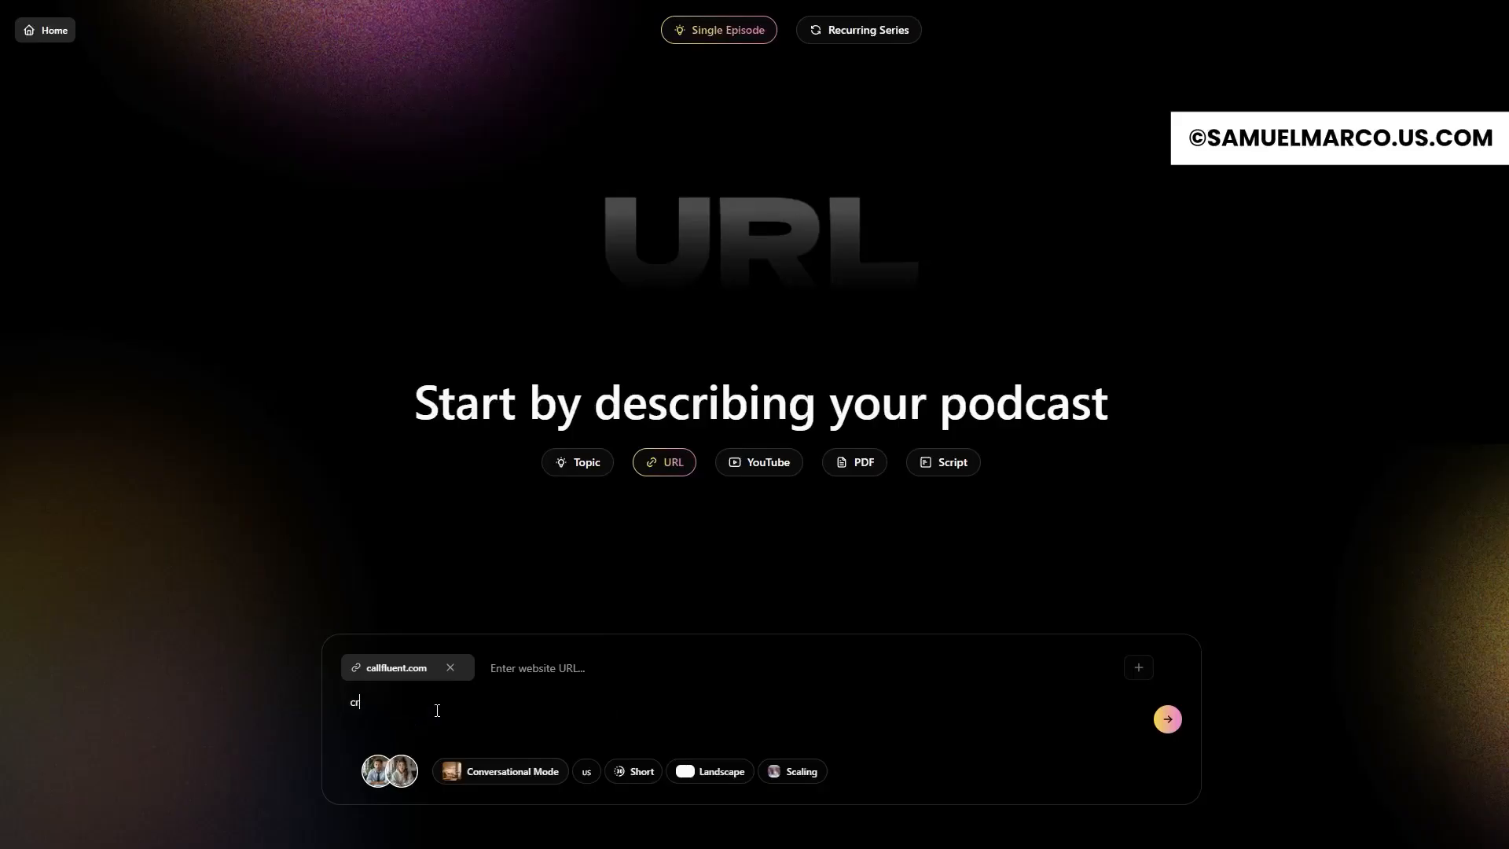
type("eate an engai")
key("ctrl+a")
type("turn this into a viral advertorial style podcast about a tool called CallFluent AI that automates 100% of inbound and outbound calls for businesses like dental clincis, ecommerce stores and travel agencies.")
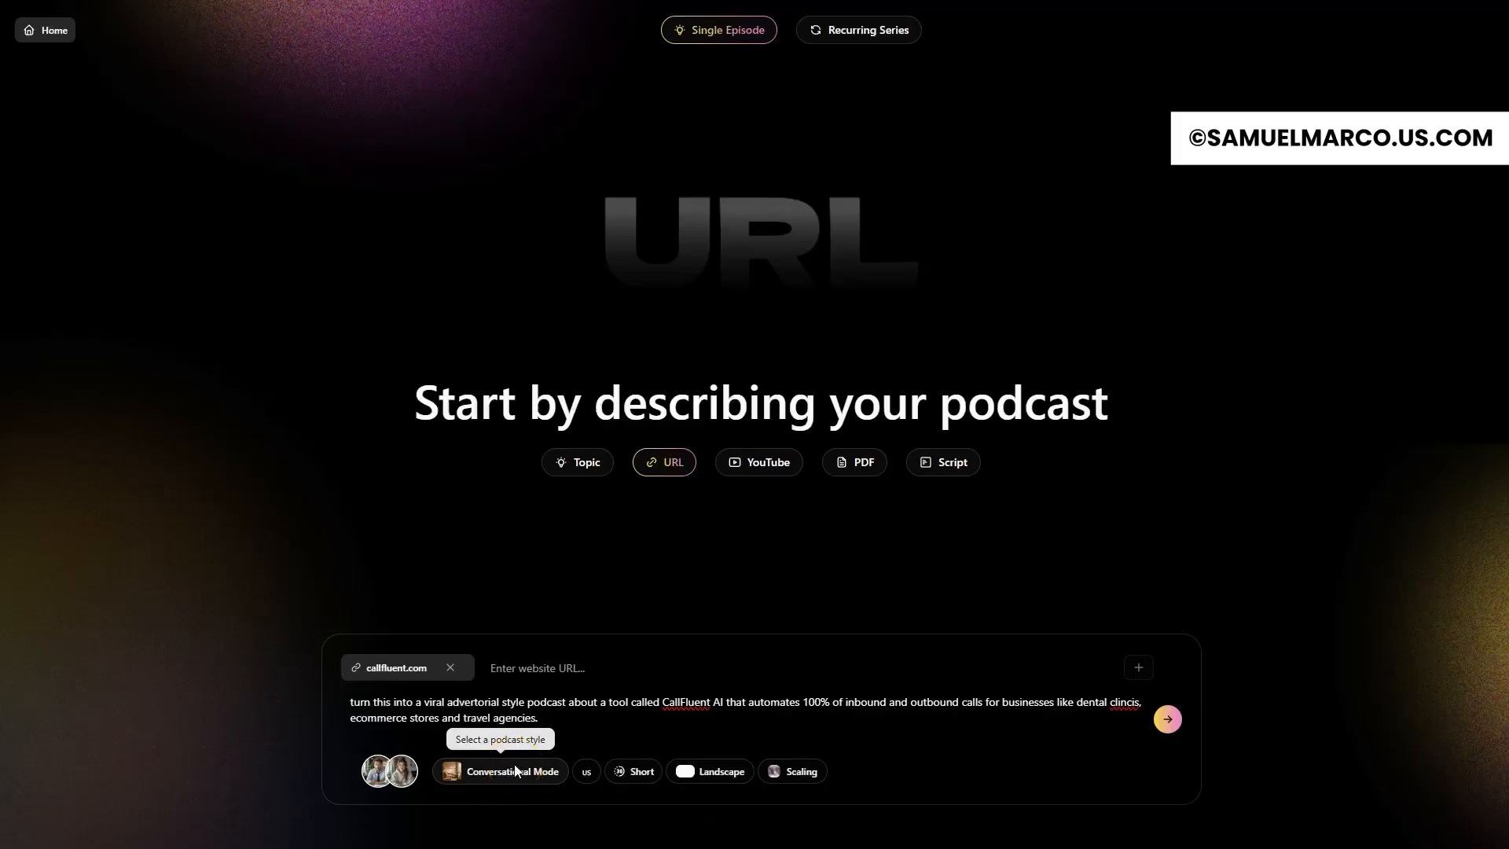
Step: Look through the premade speaker personas, keeping the Business Analyst and Tech Reviewer selected
left_click(405, 771)
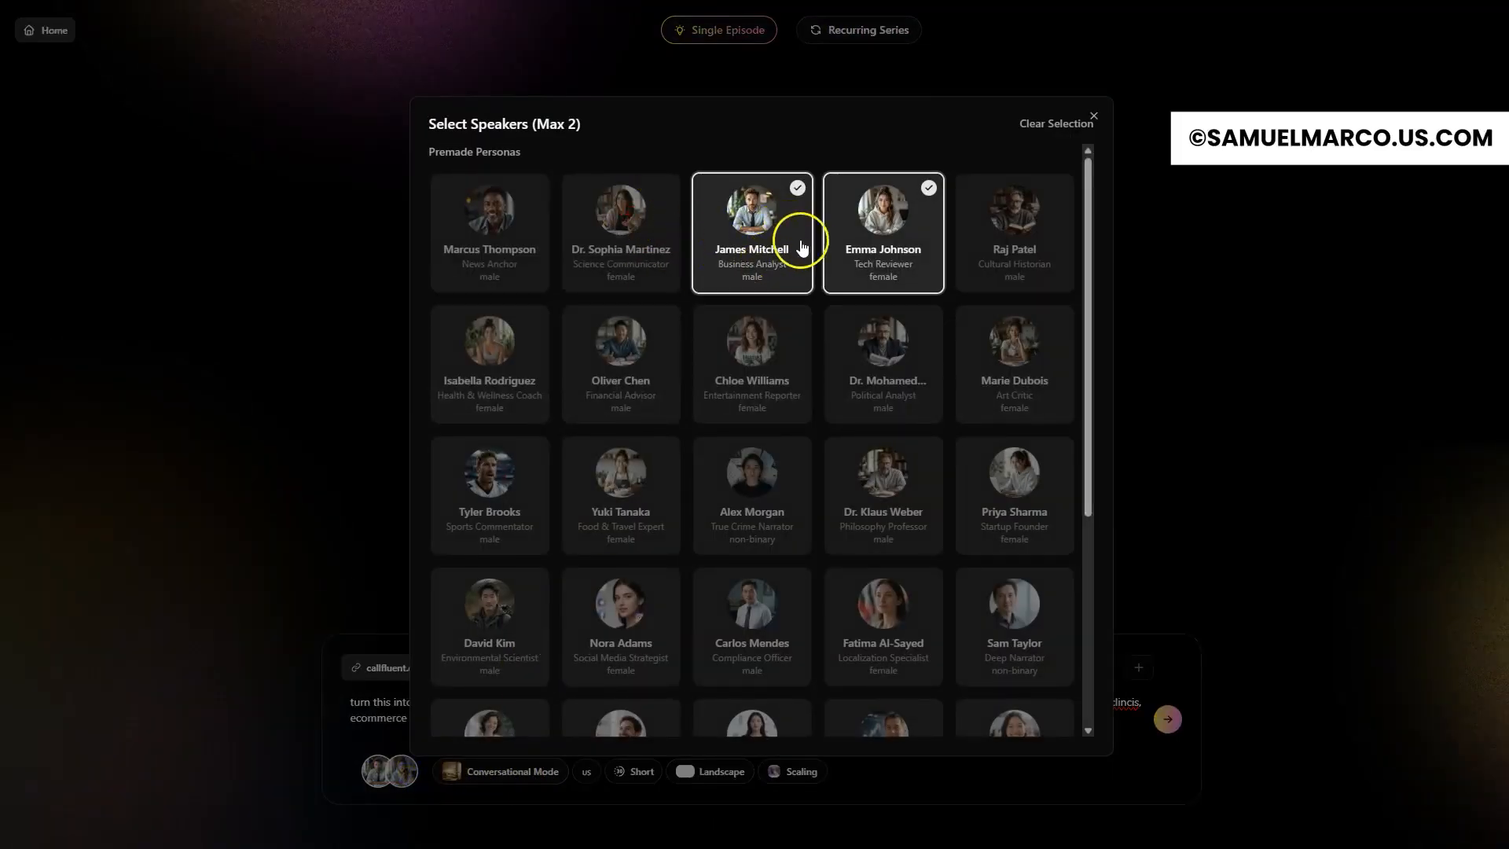
scroll(822, 381, "down", 5)
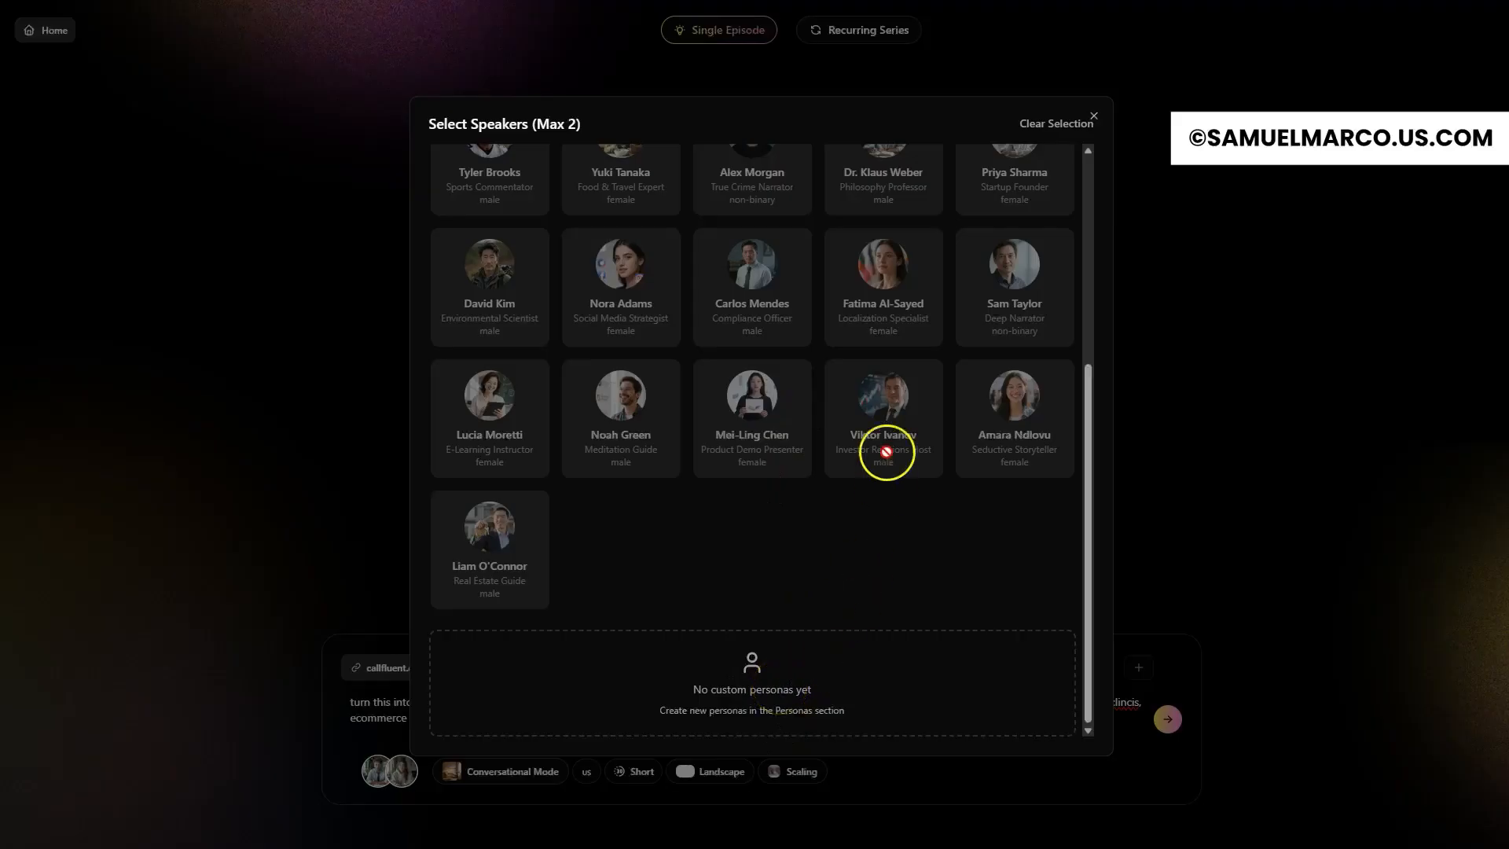
scroll(877, 448, "up", 5)
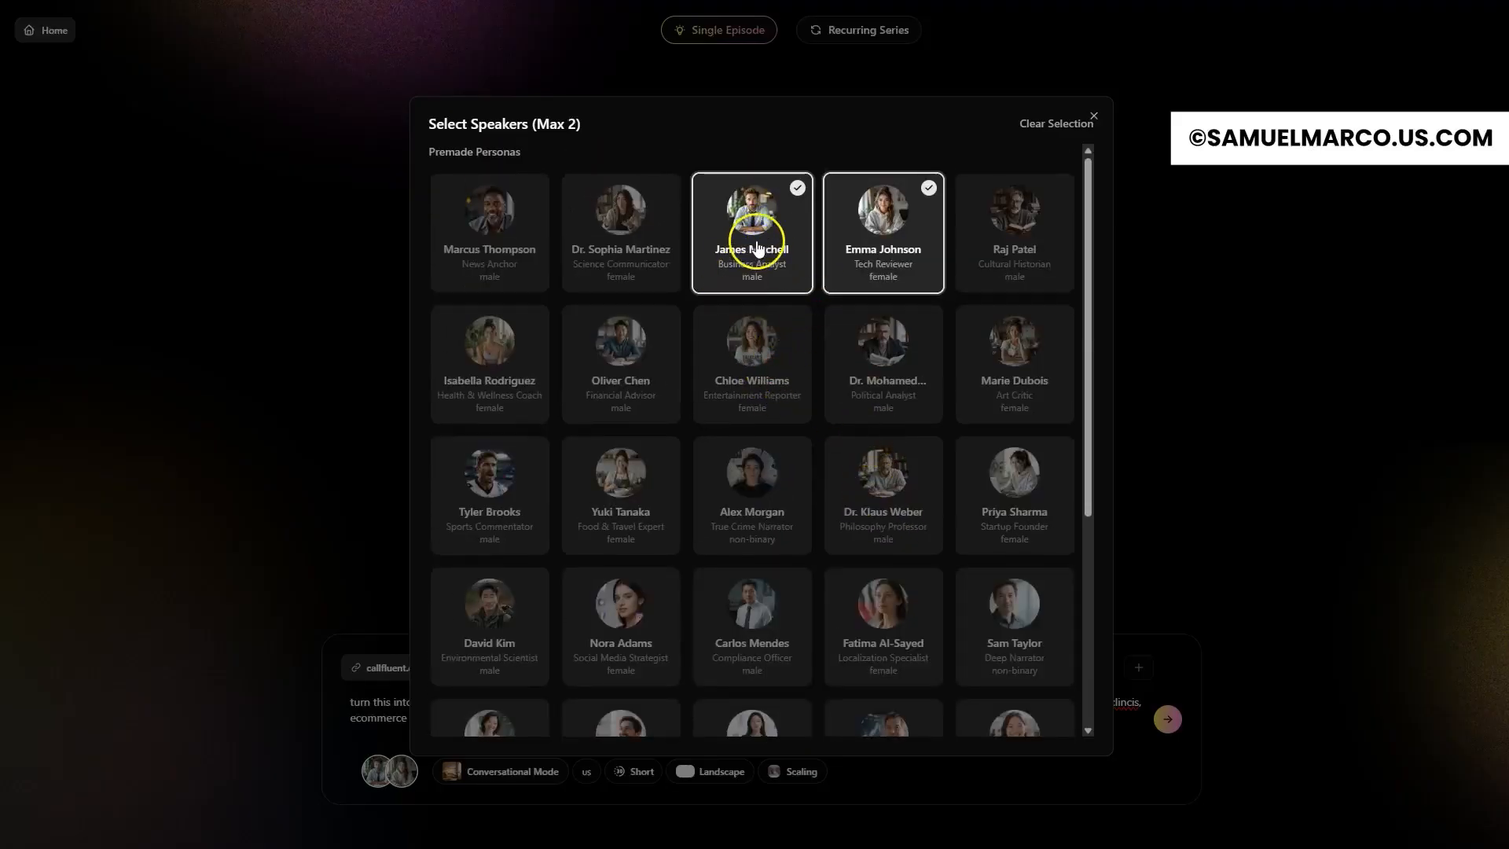
scroll(1064, 471, "down", 4)
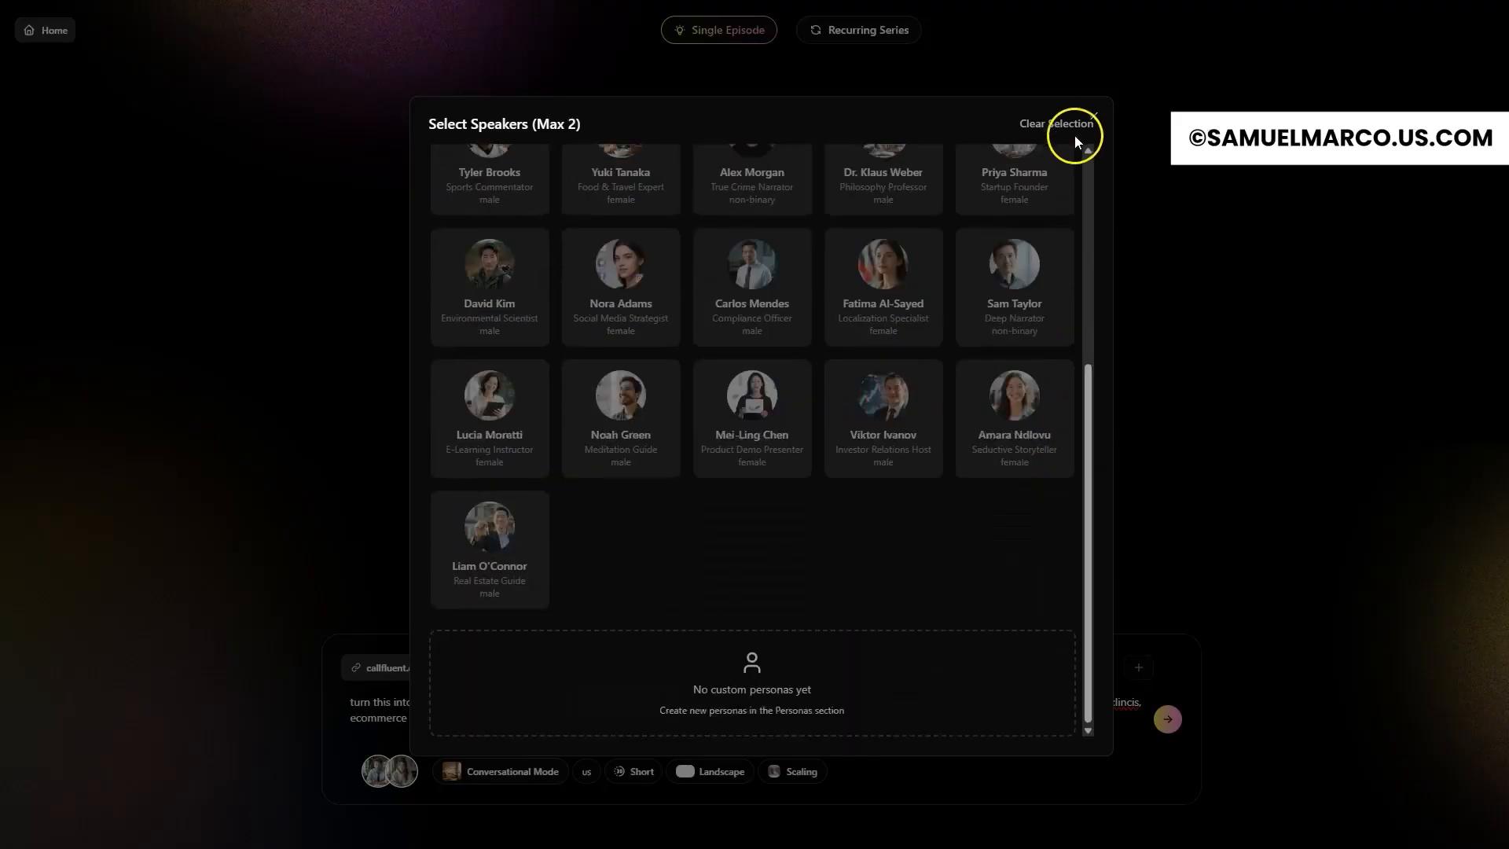
left_click(1093, 116)
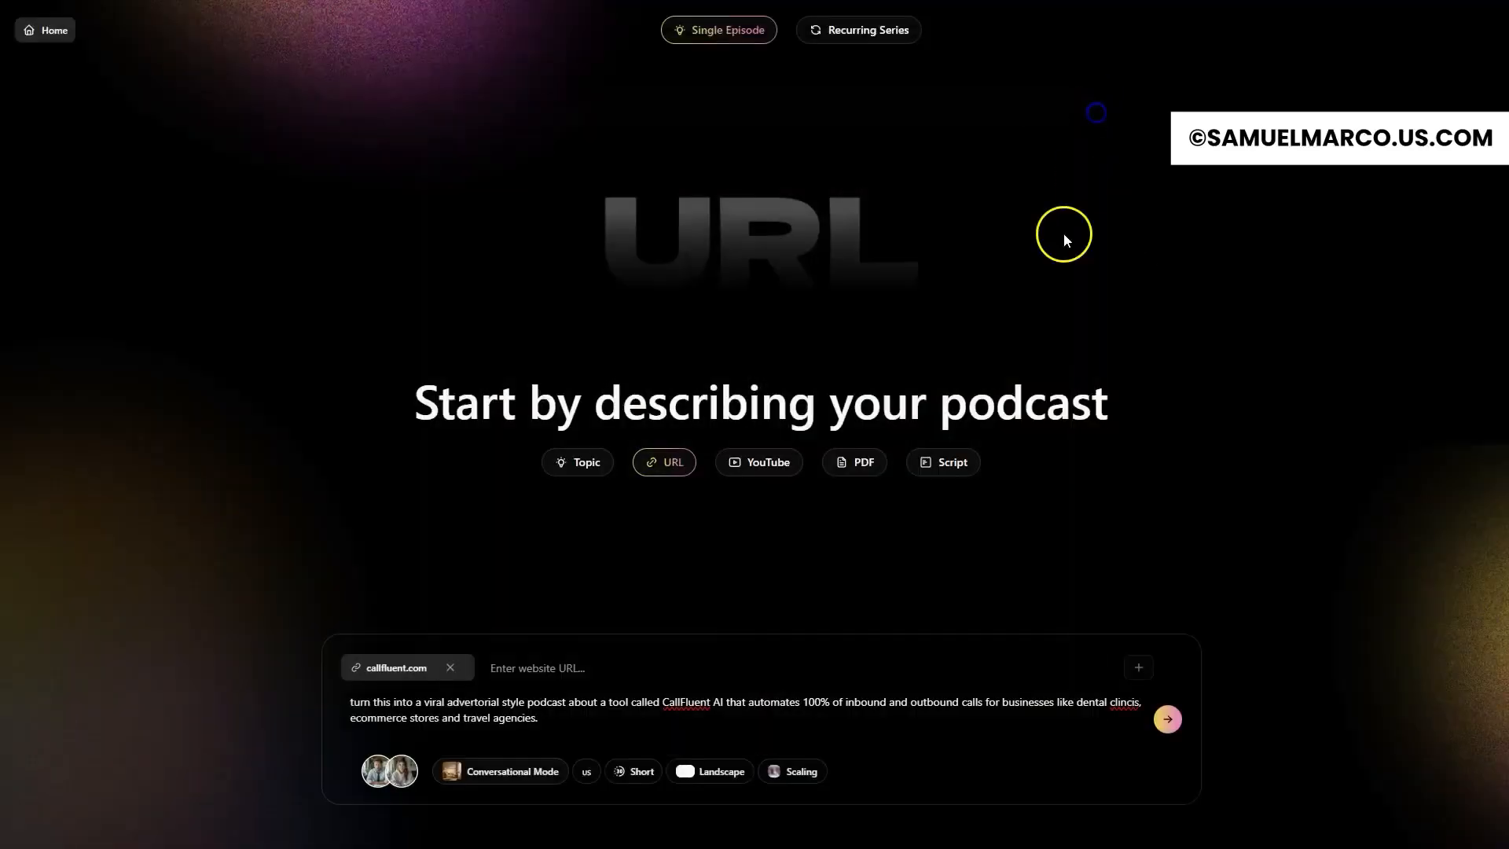
Step: Examine the available podcast styles, video orientations and episode lengths without changing them
left_click(481, 771)
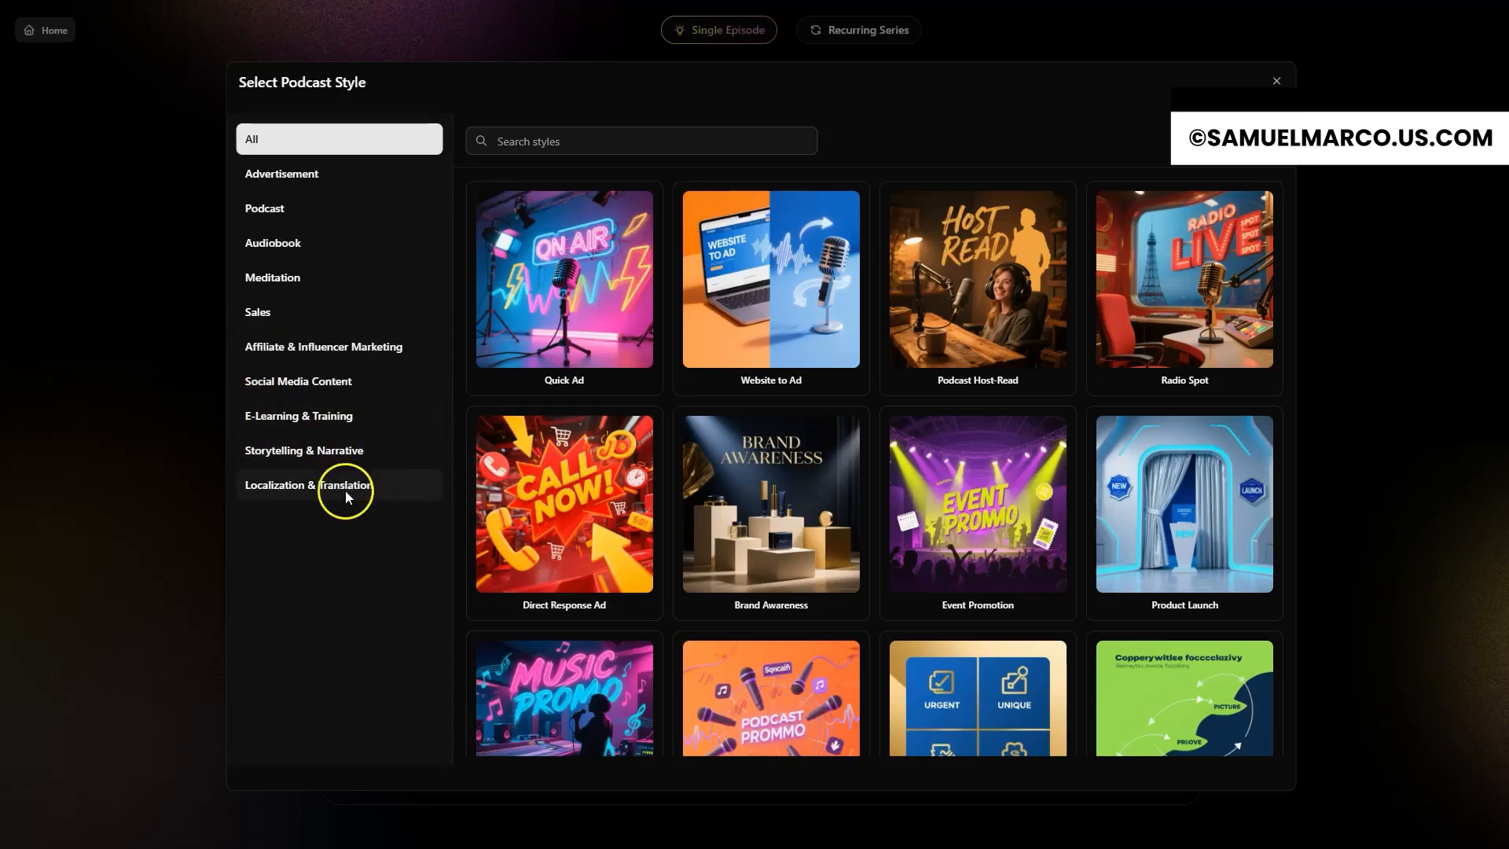
scroll(983, 487, "down", 1)
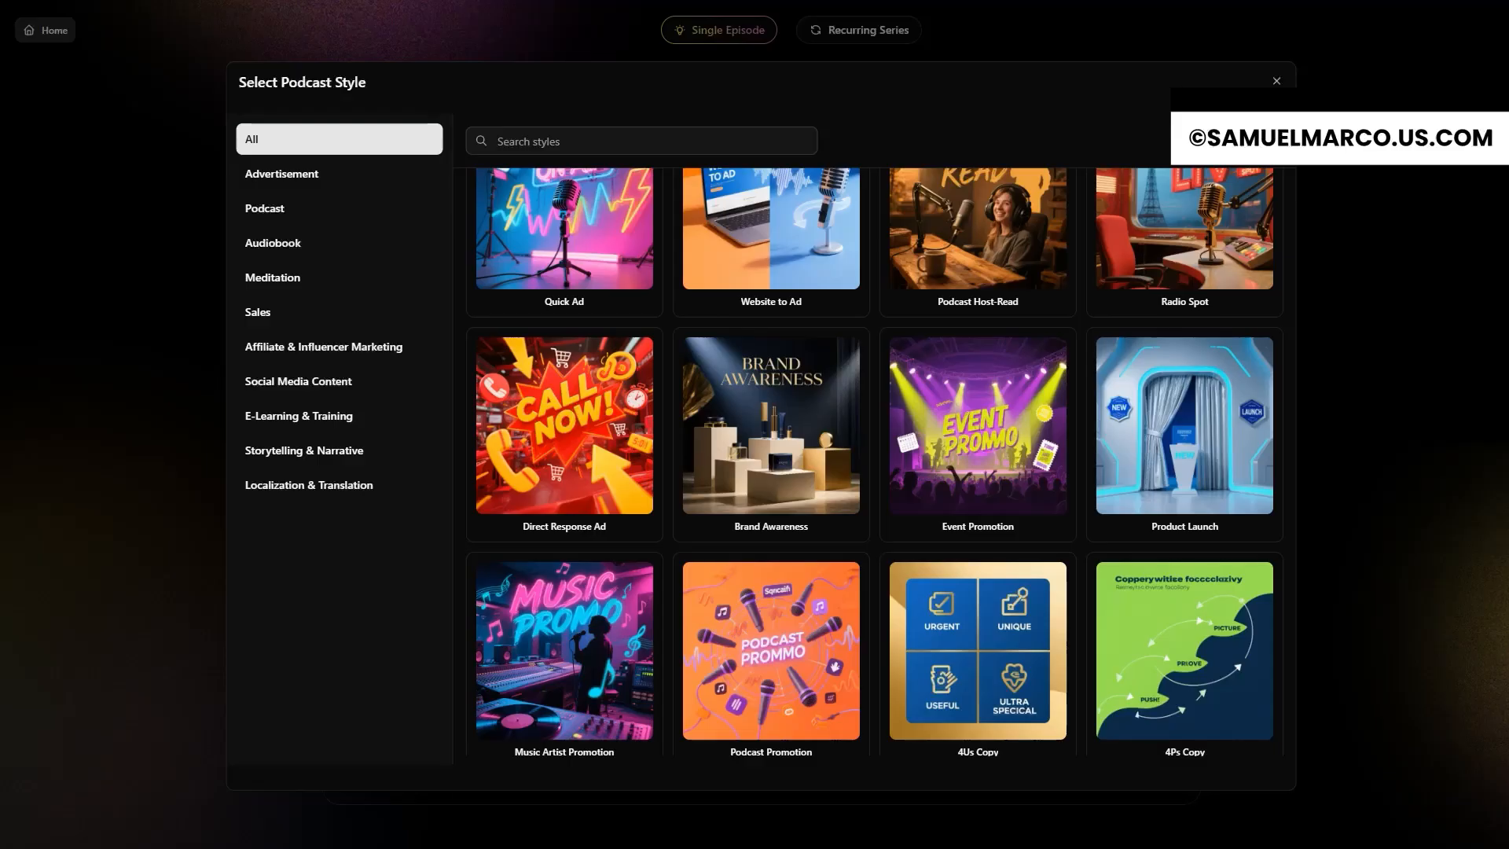
left_click(1277, 81)
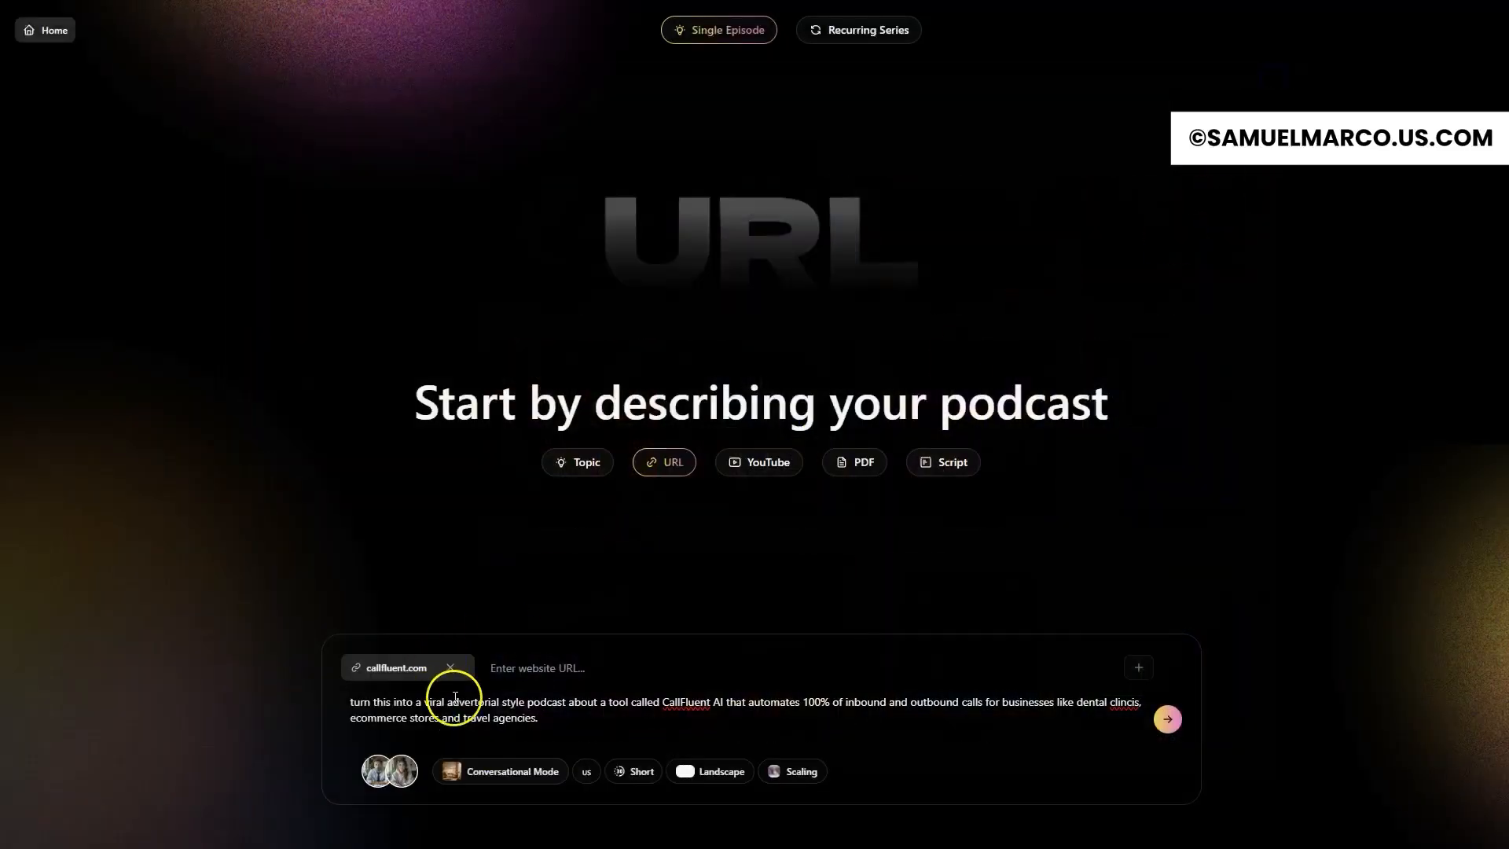
left_click(709, 771)
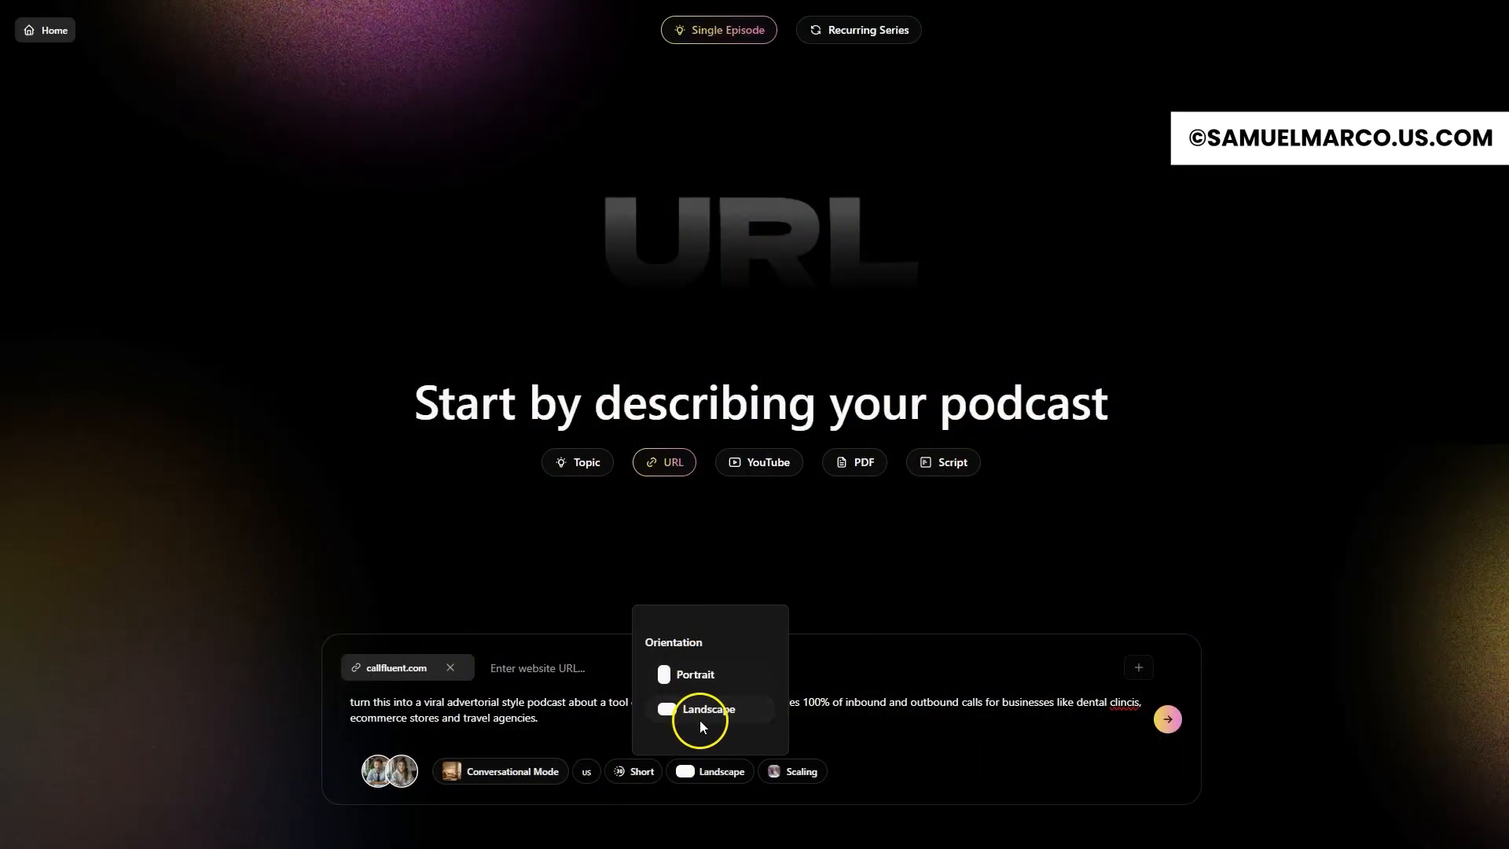
left_click(625, 775)
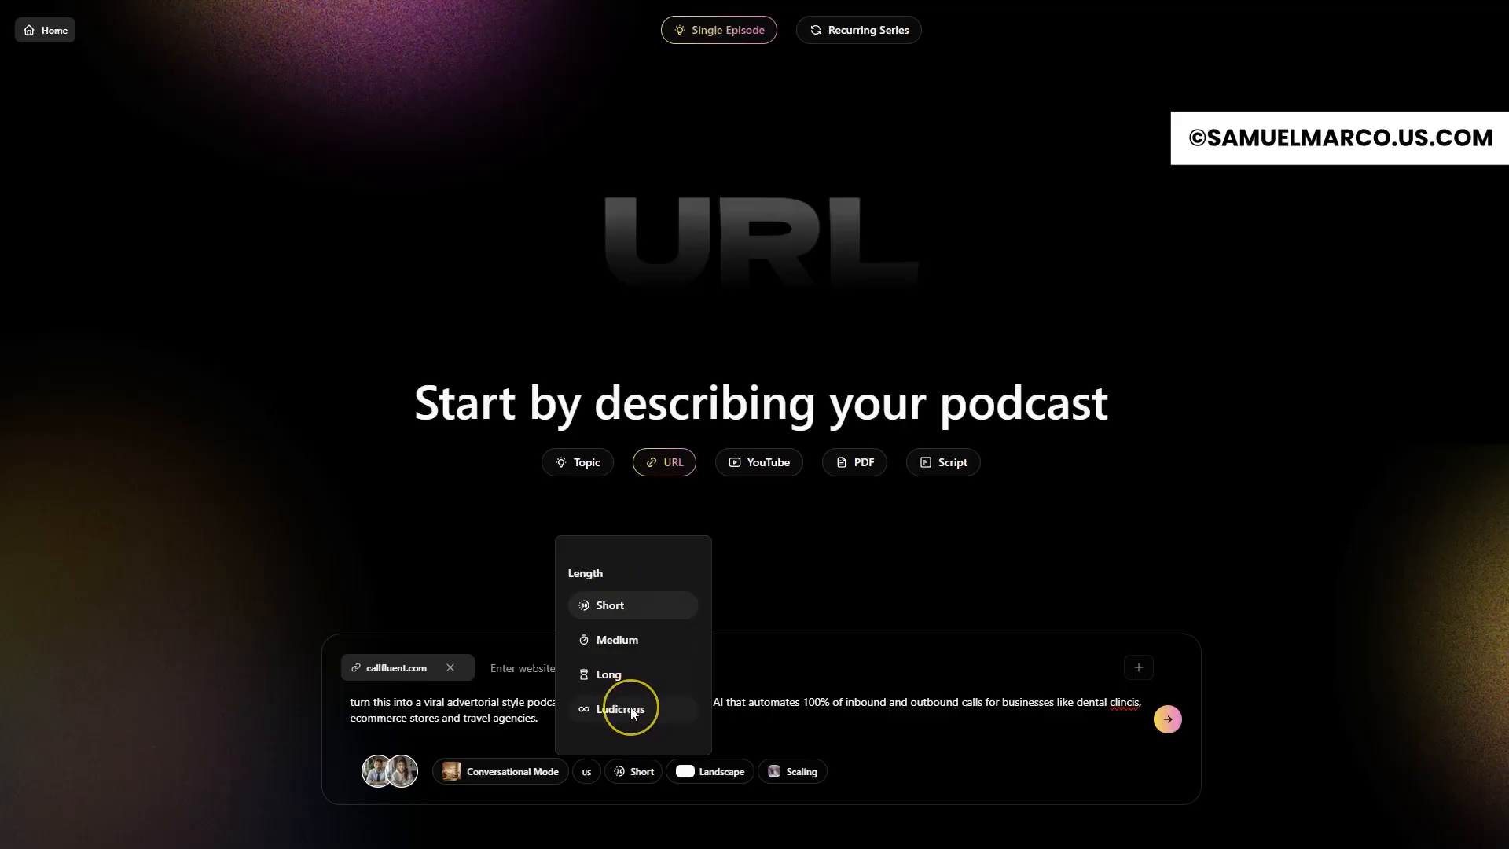
Step: Choose the Scaling video template and generate the CallFluent podcast episode
left_click(800, 771)
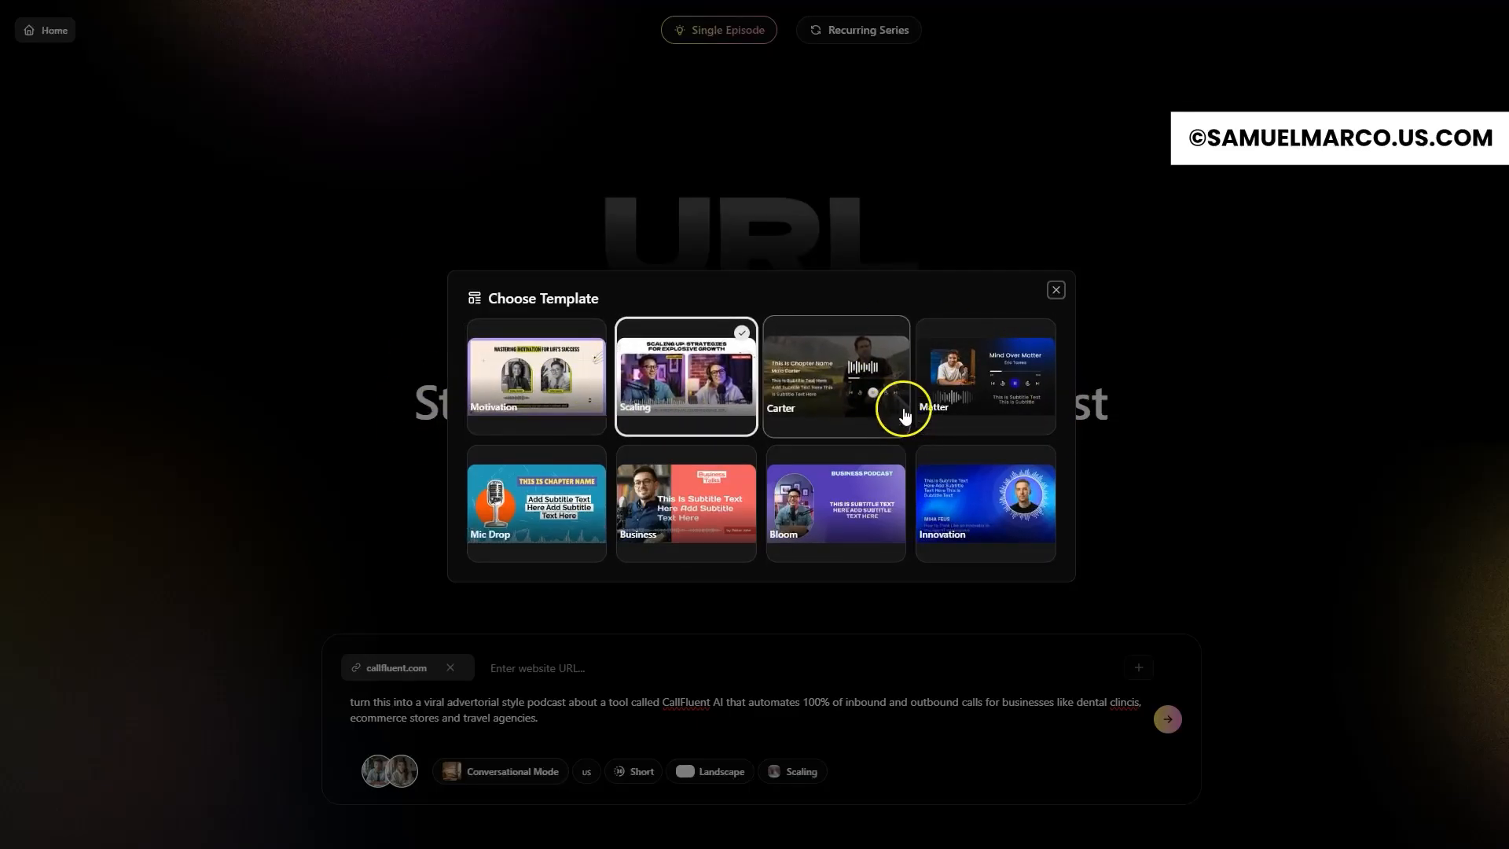
left_click(699, 402)
left_click(840, 742)
left_click(1168, 723)
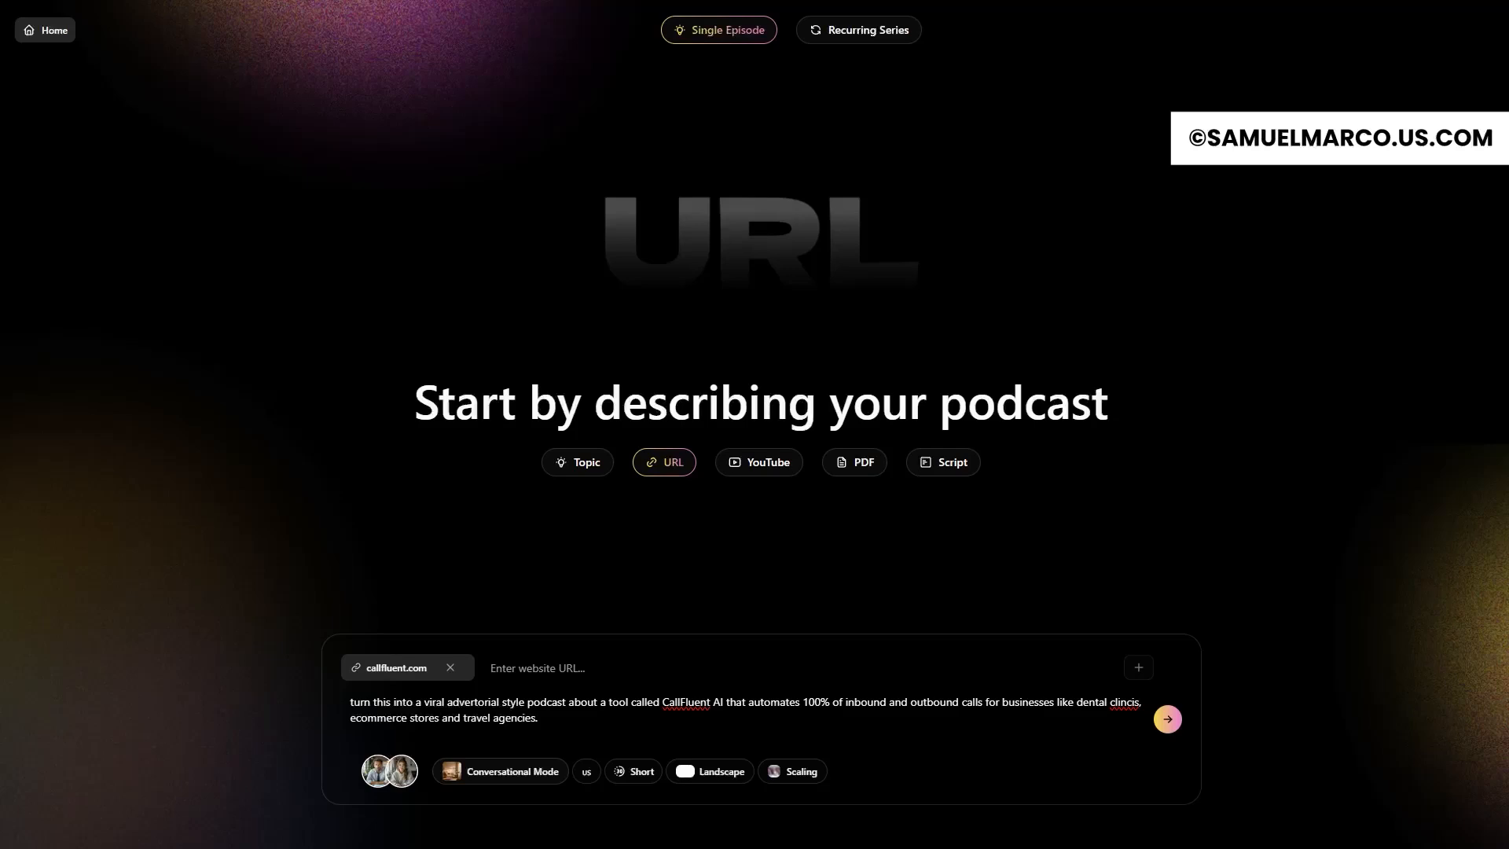
left_click(1170, 722)
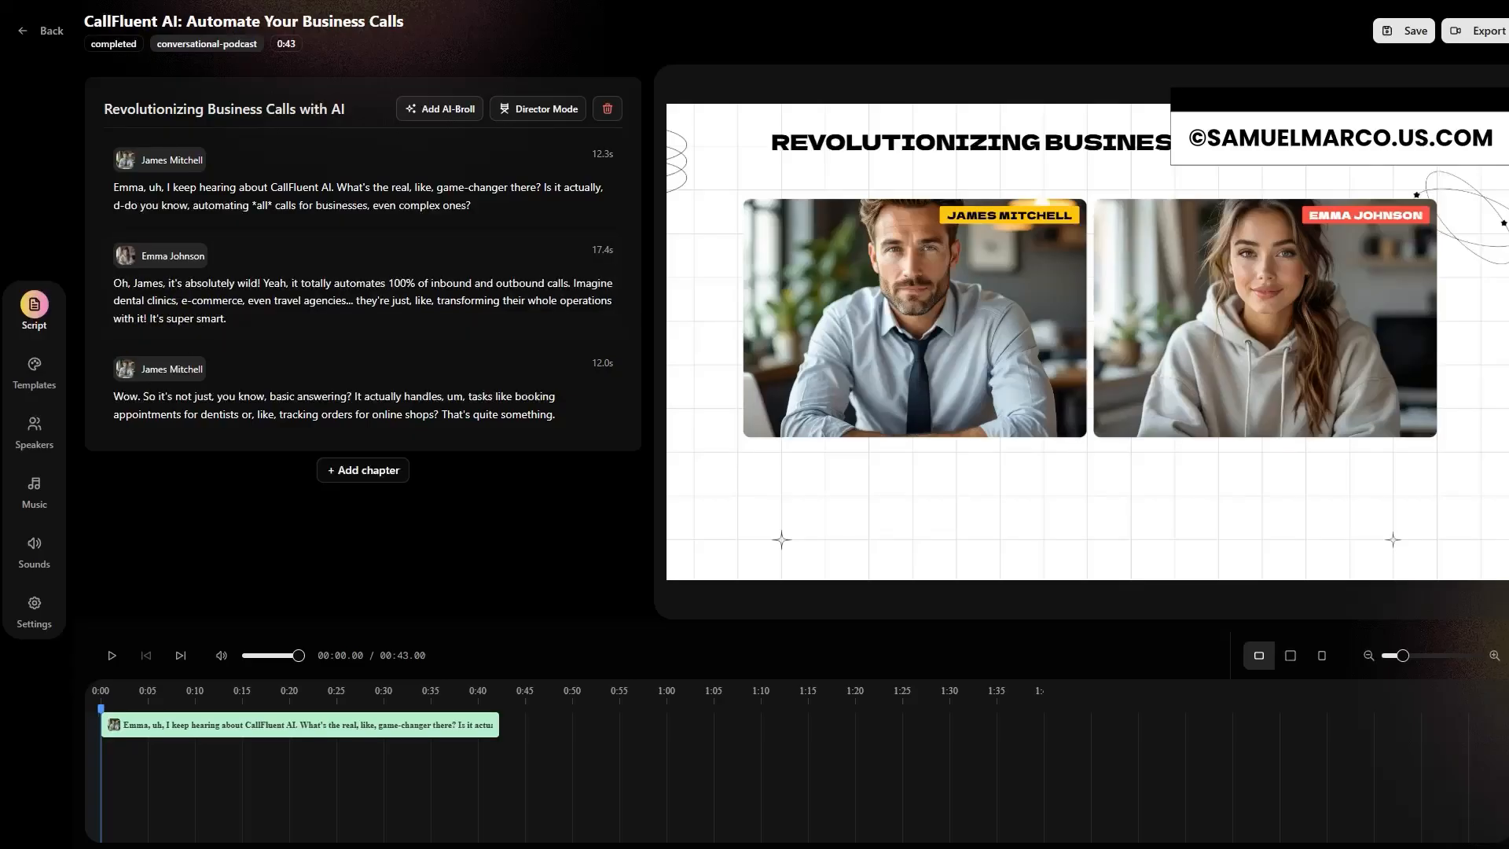
left_click(17, 603)
Step: Examine the chapter's add-chapter, AI B-roll and Director Mode instruction prompts, and play the generated episode
left_click(372, 474)
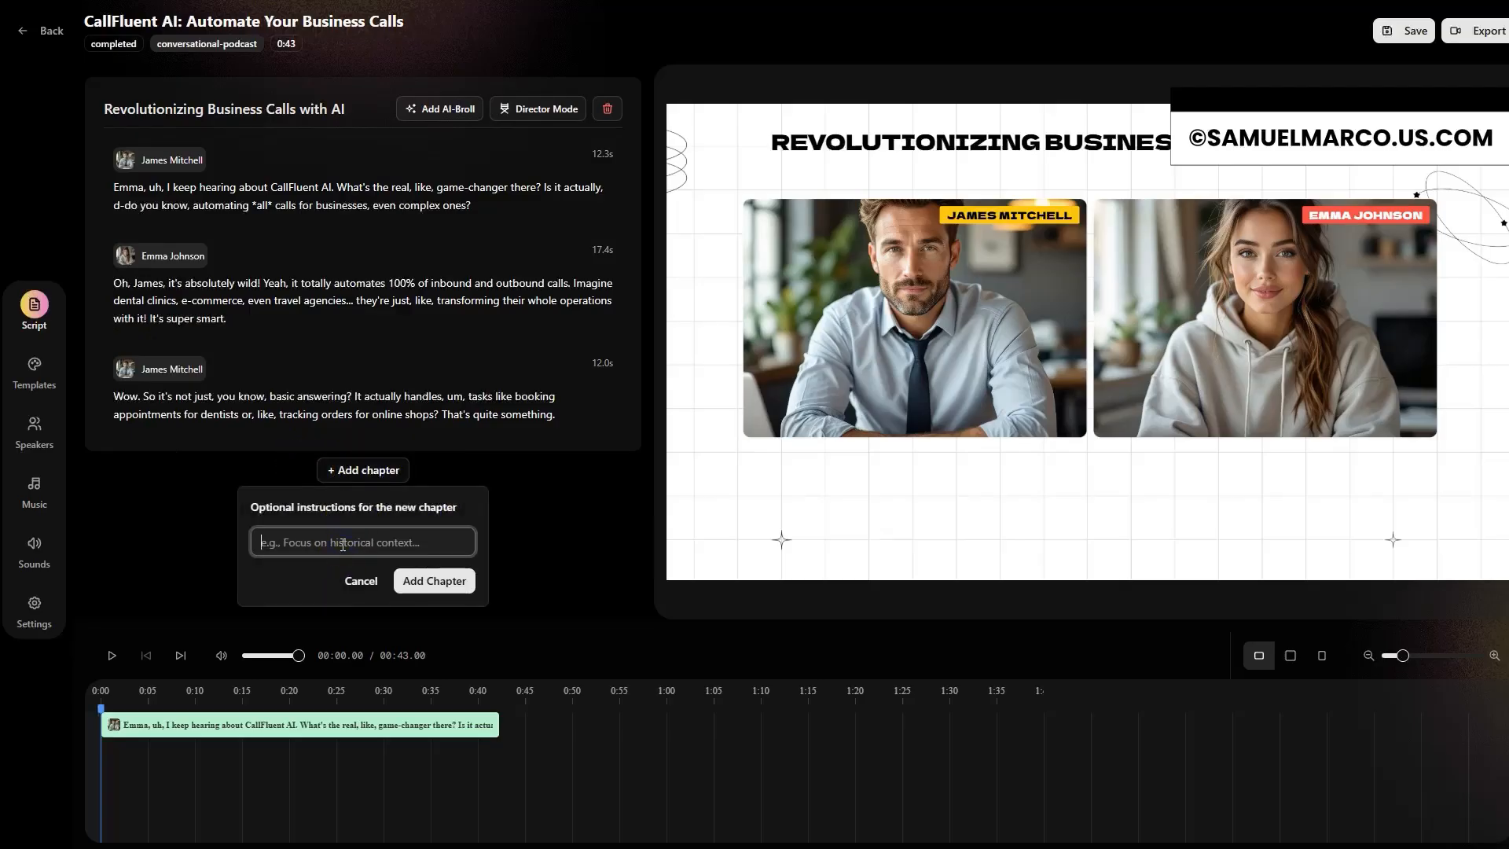
left_click(554, 523)
left_click(441, 108)
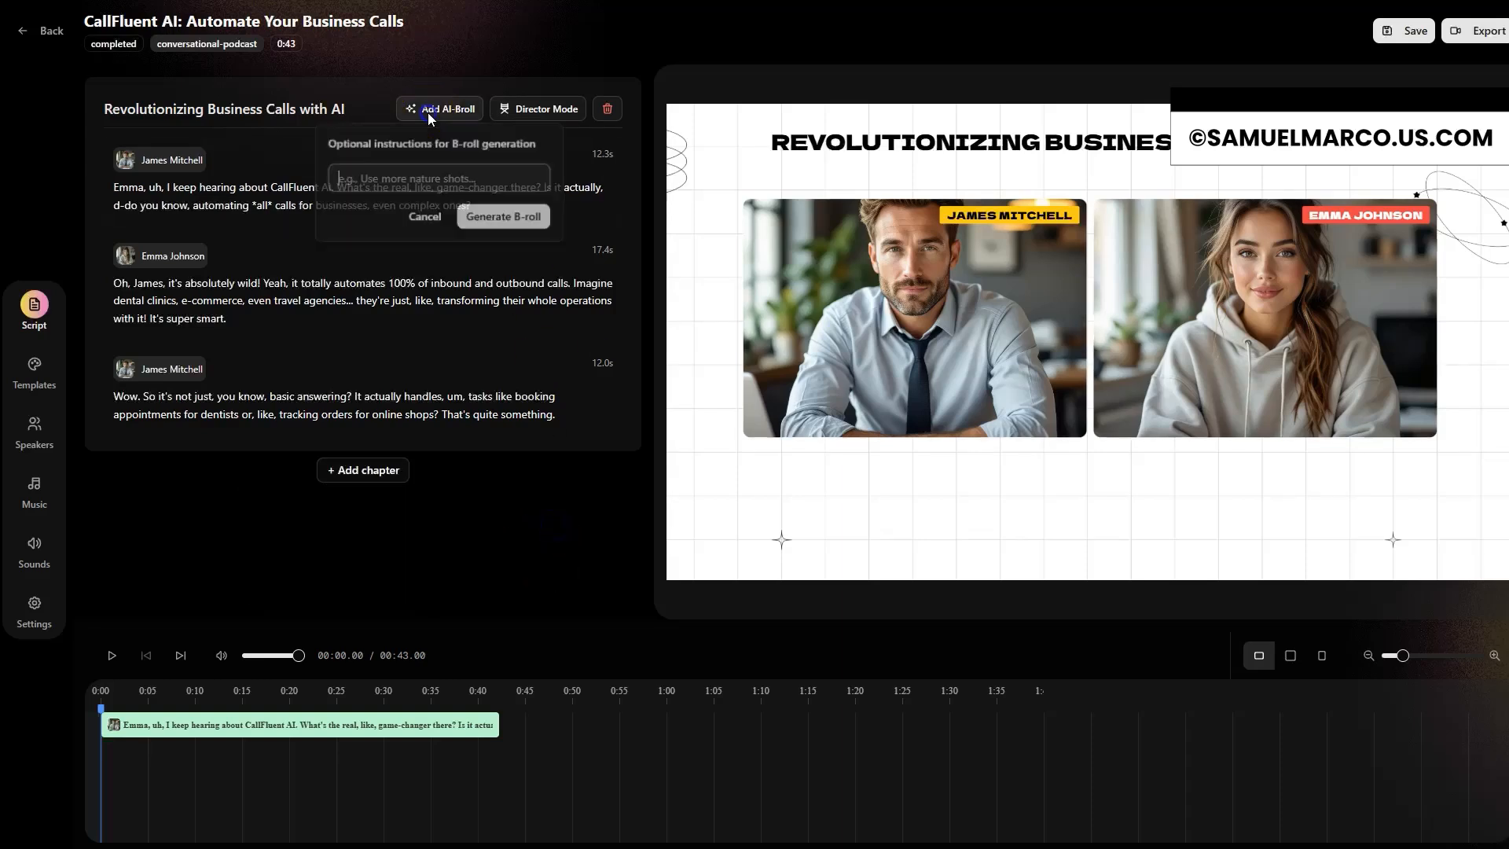
left_click(538, 110)
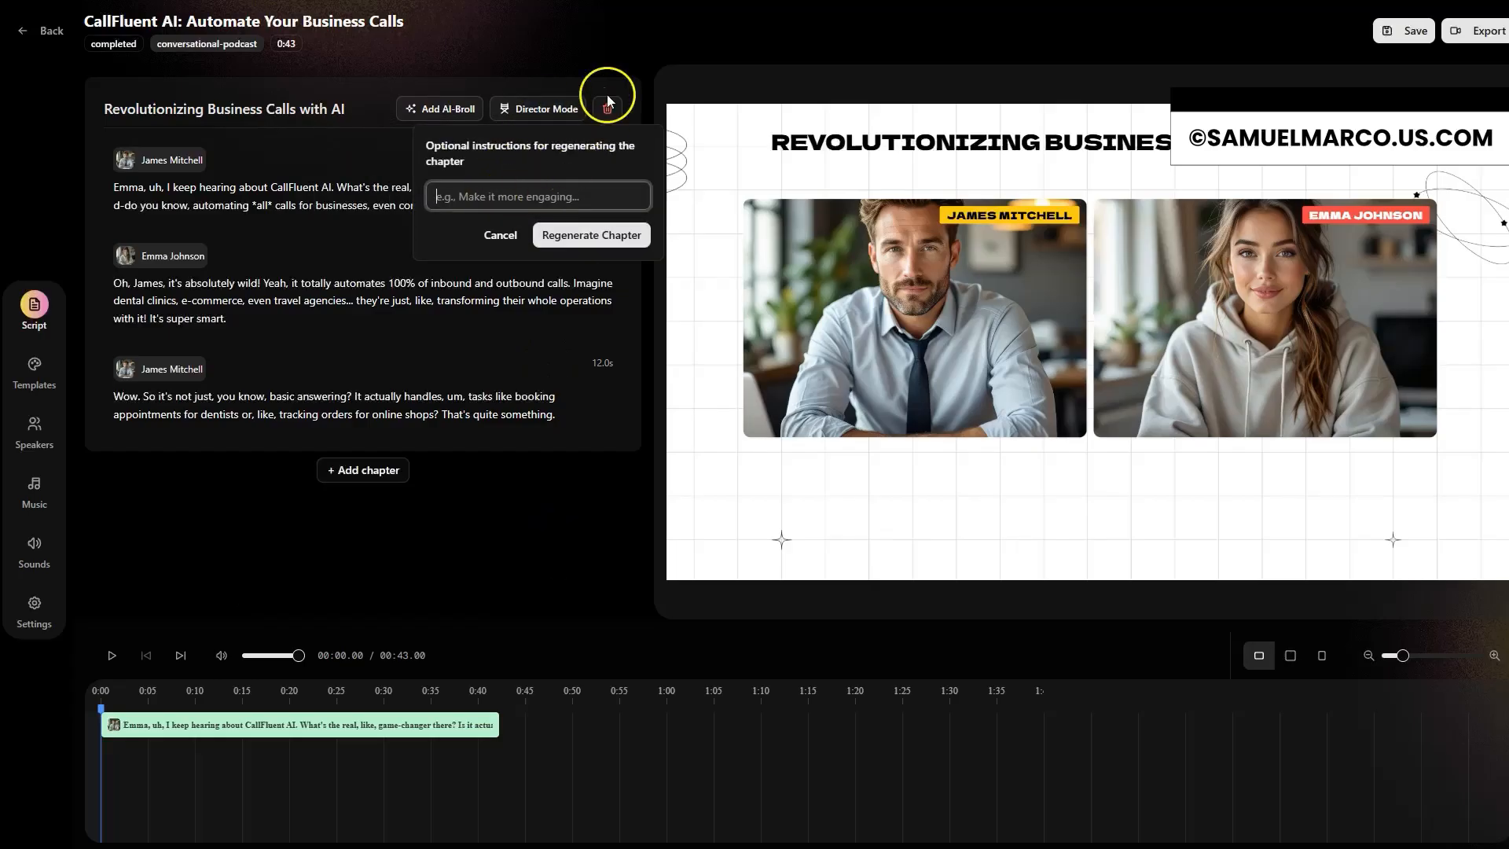
left_click(583, 66)
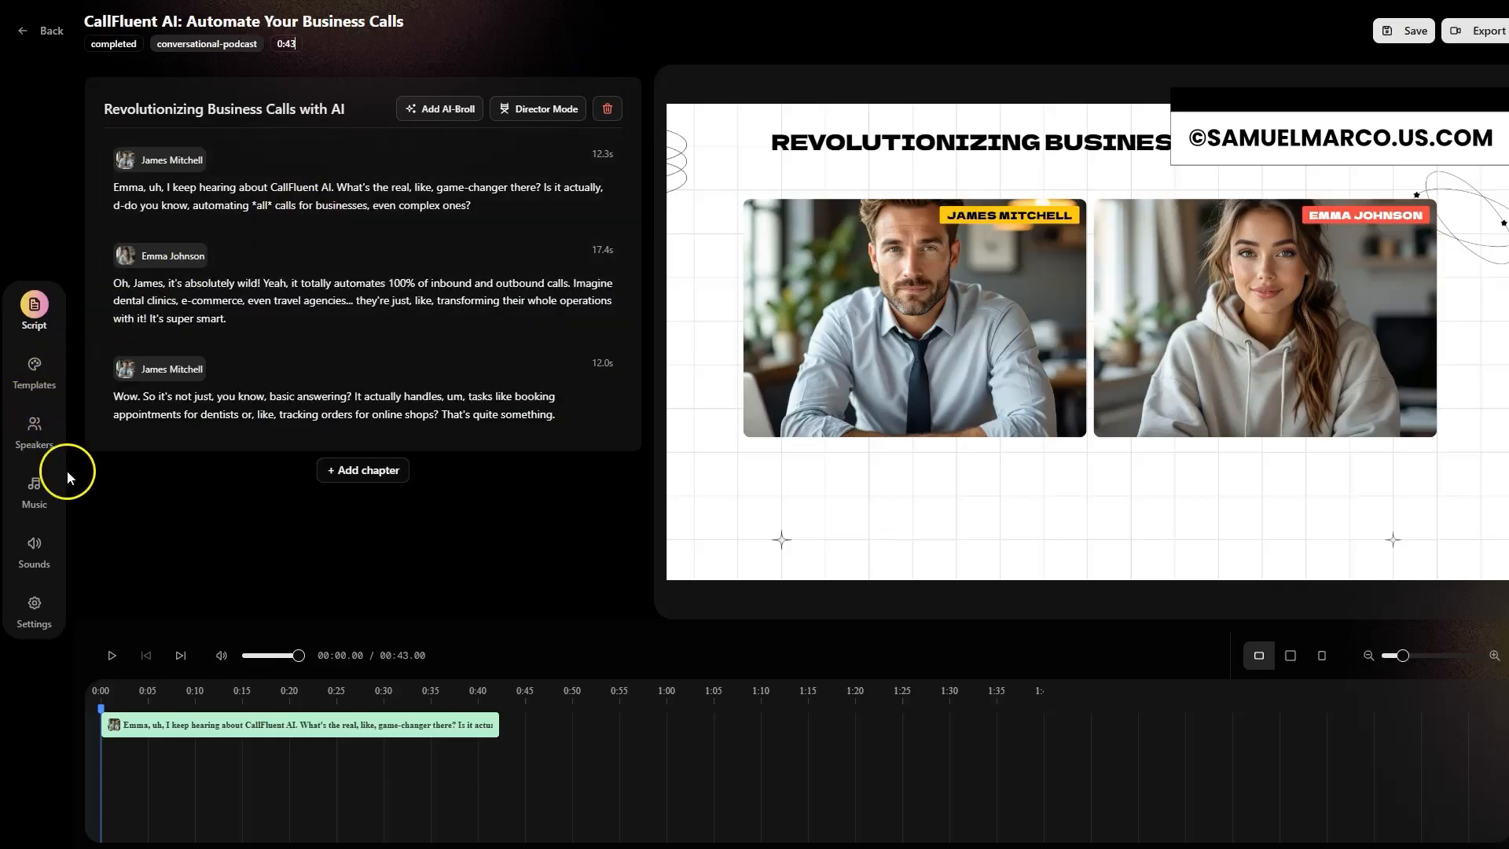
left_click(112, 655)
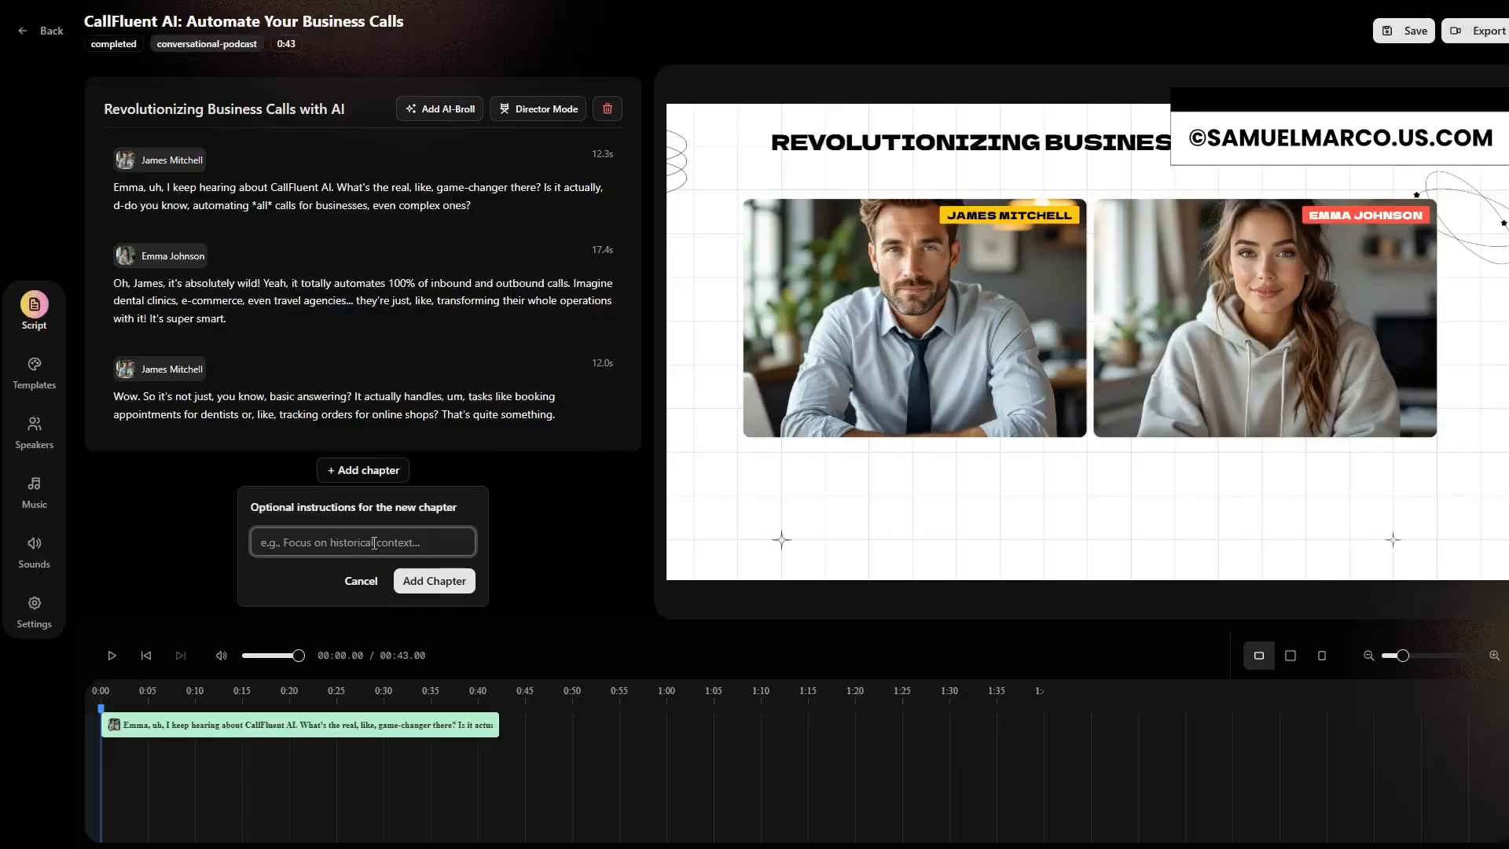
Step: Add a chapter with the instructions "continue with talking about the benefits of automating calls, how much time and money businesses actually save."
type("continue with talking about the")
type("s of")
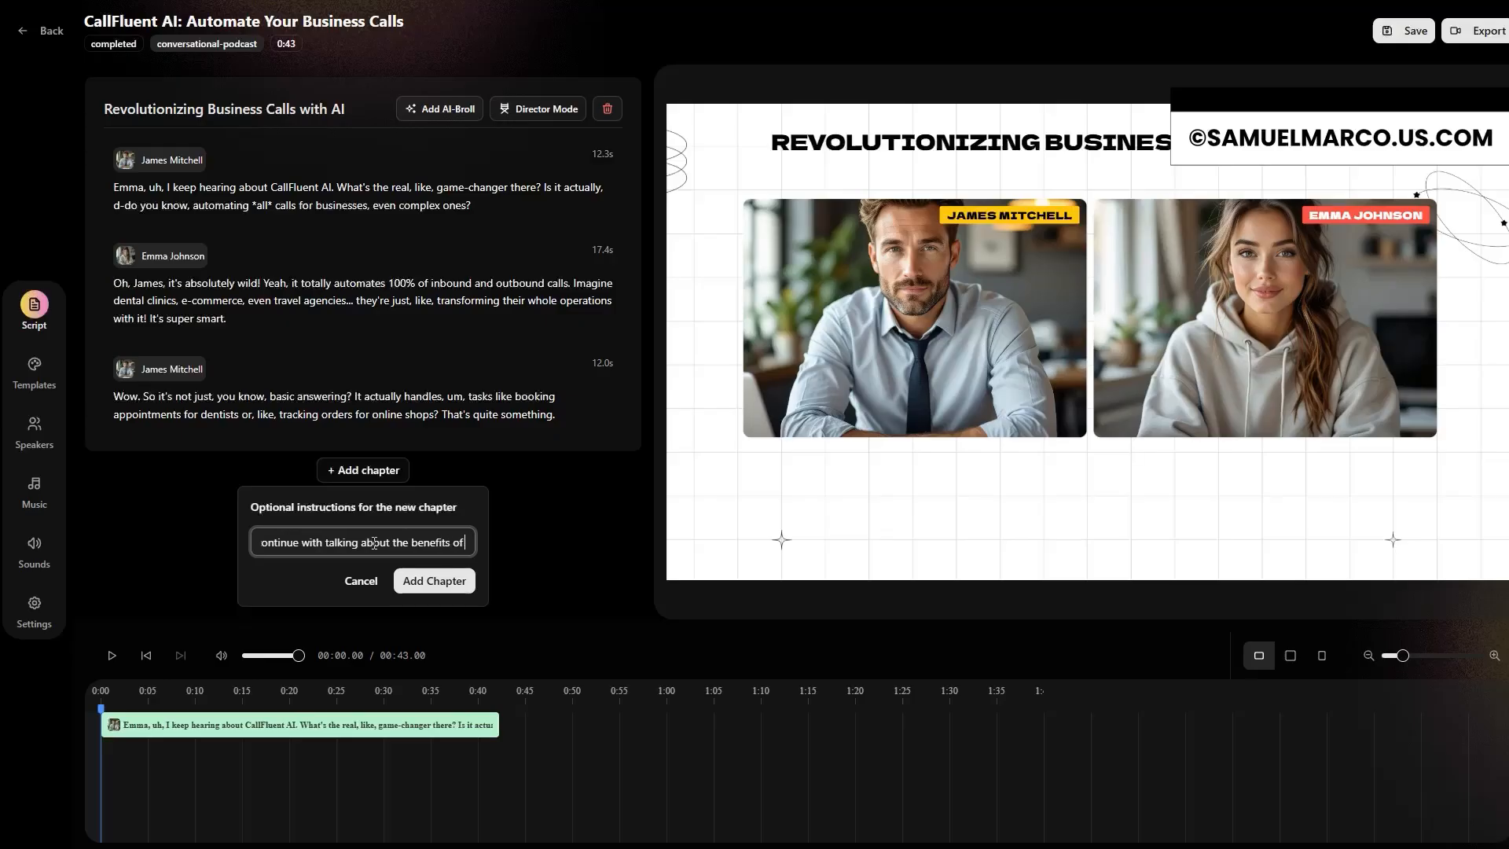
type(" automating ")
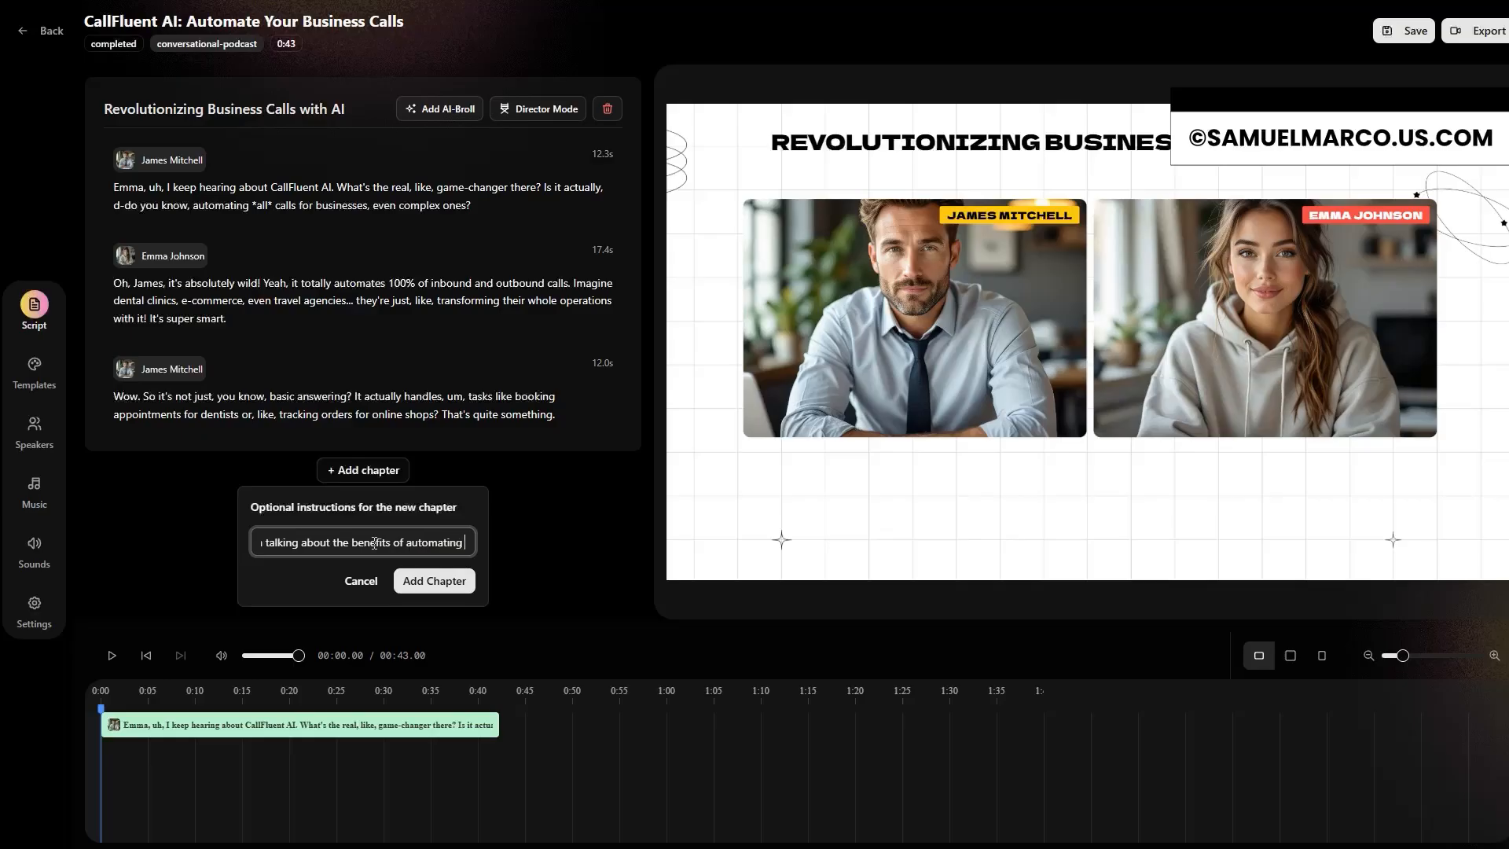
type("calls, how")
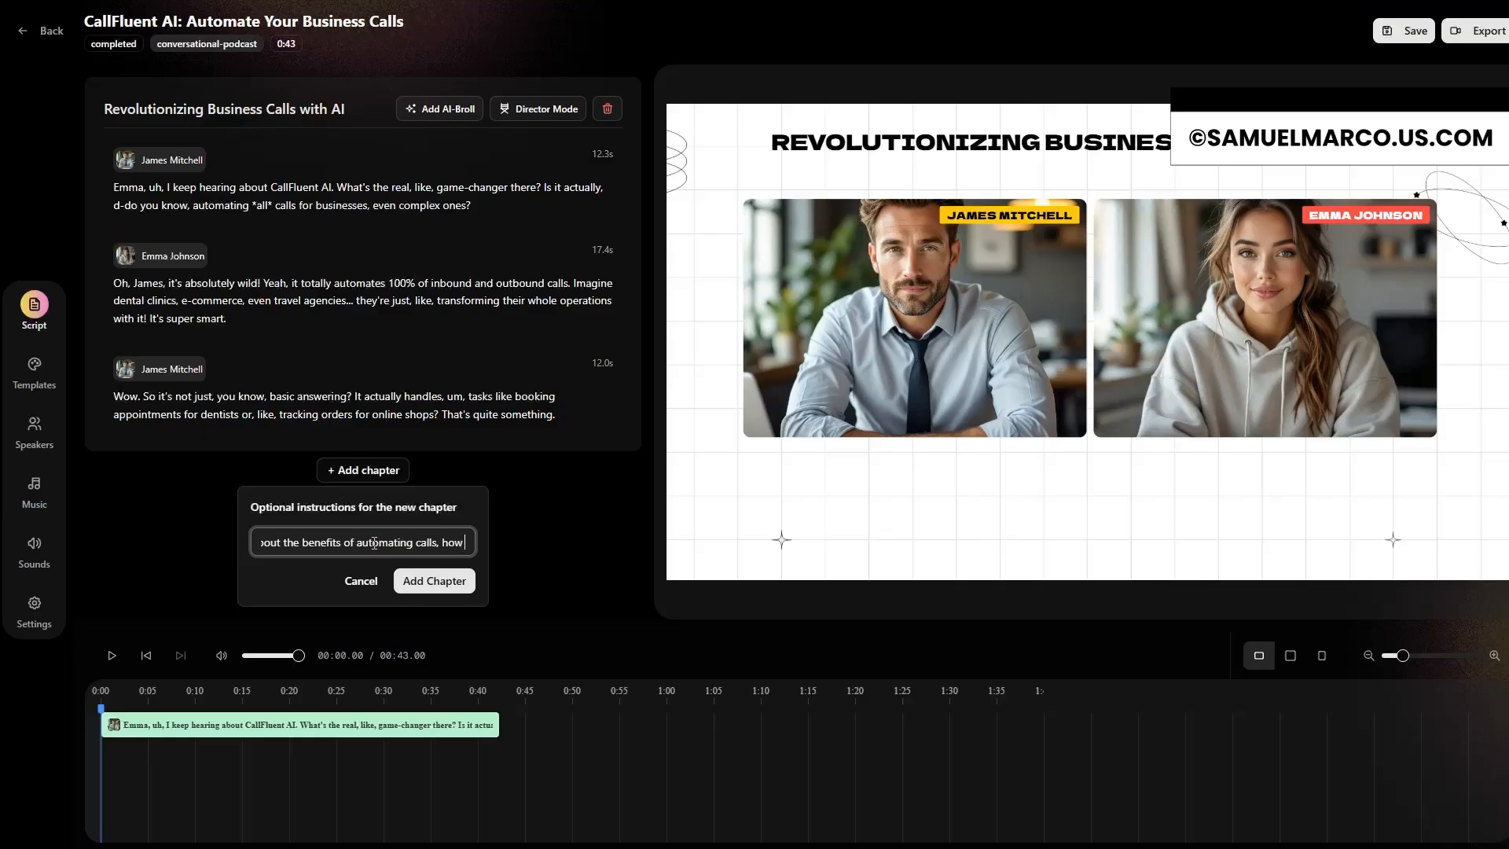
type(" much time and money")
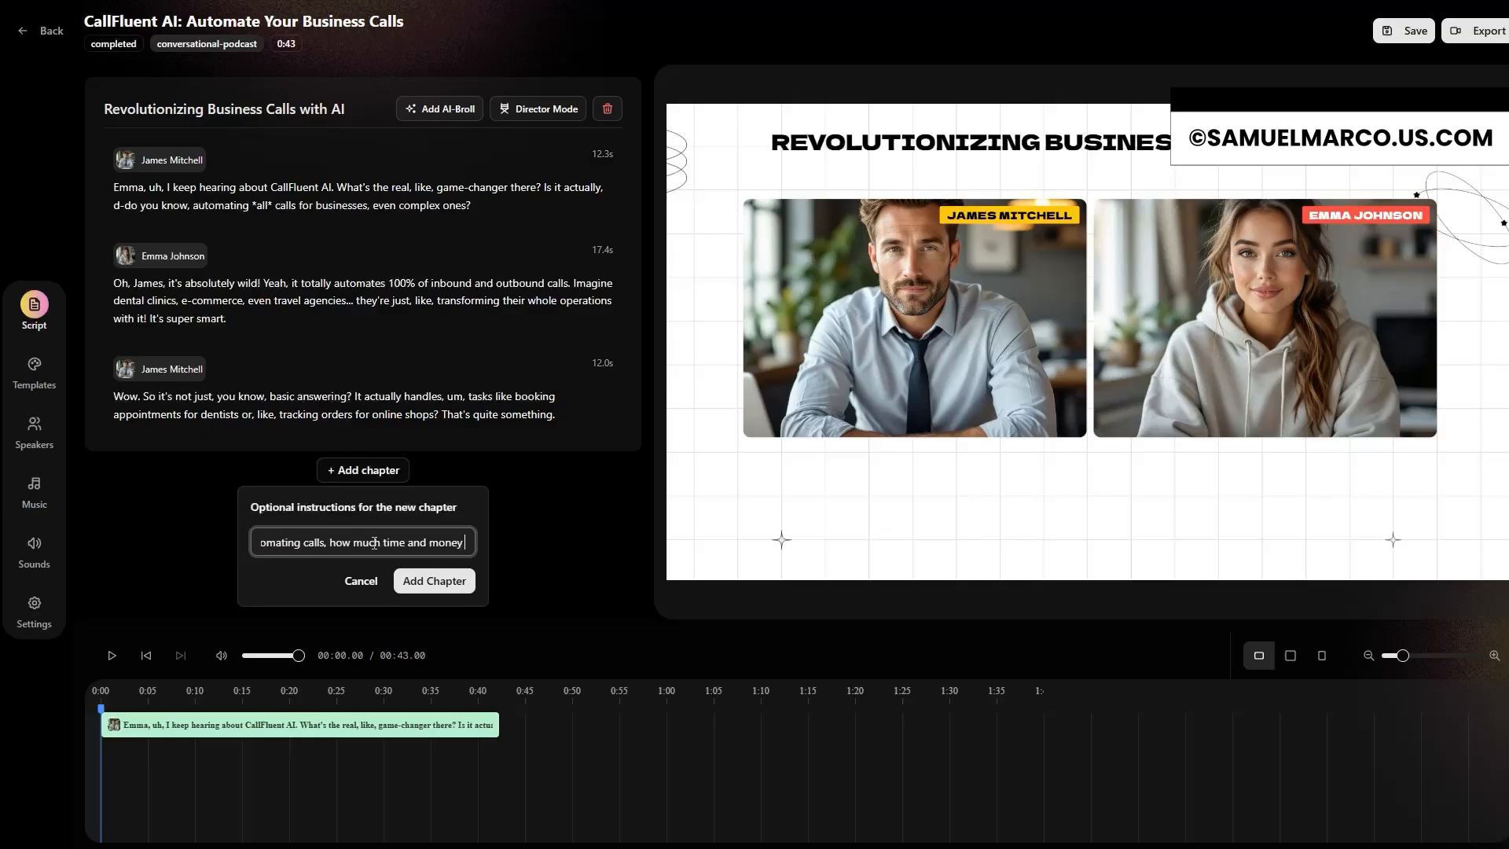
type(" businesses actually save.")
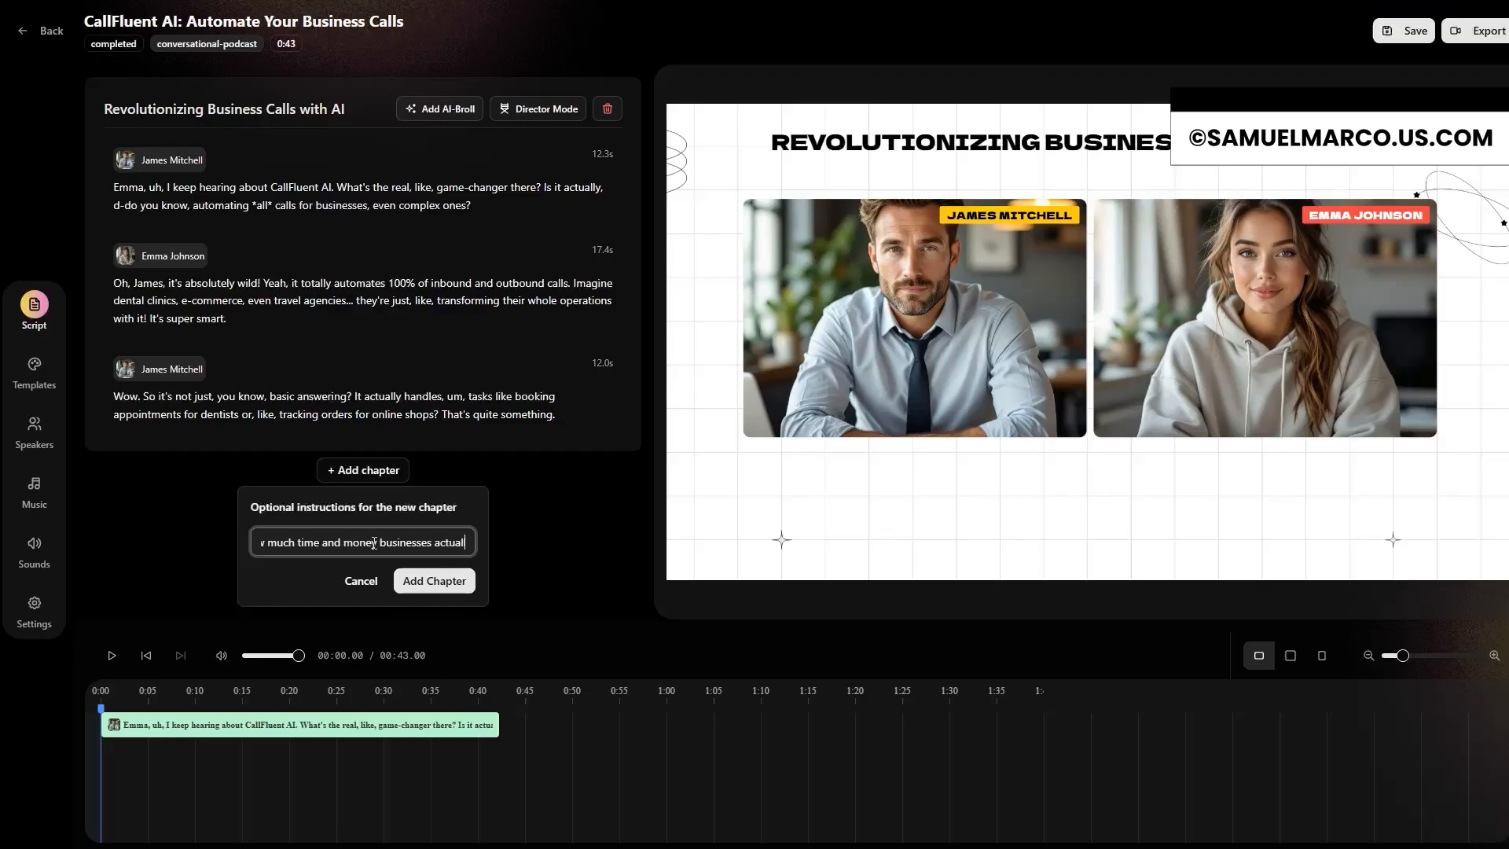
left_click(436, 575)
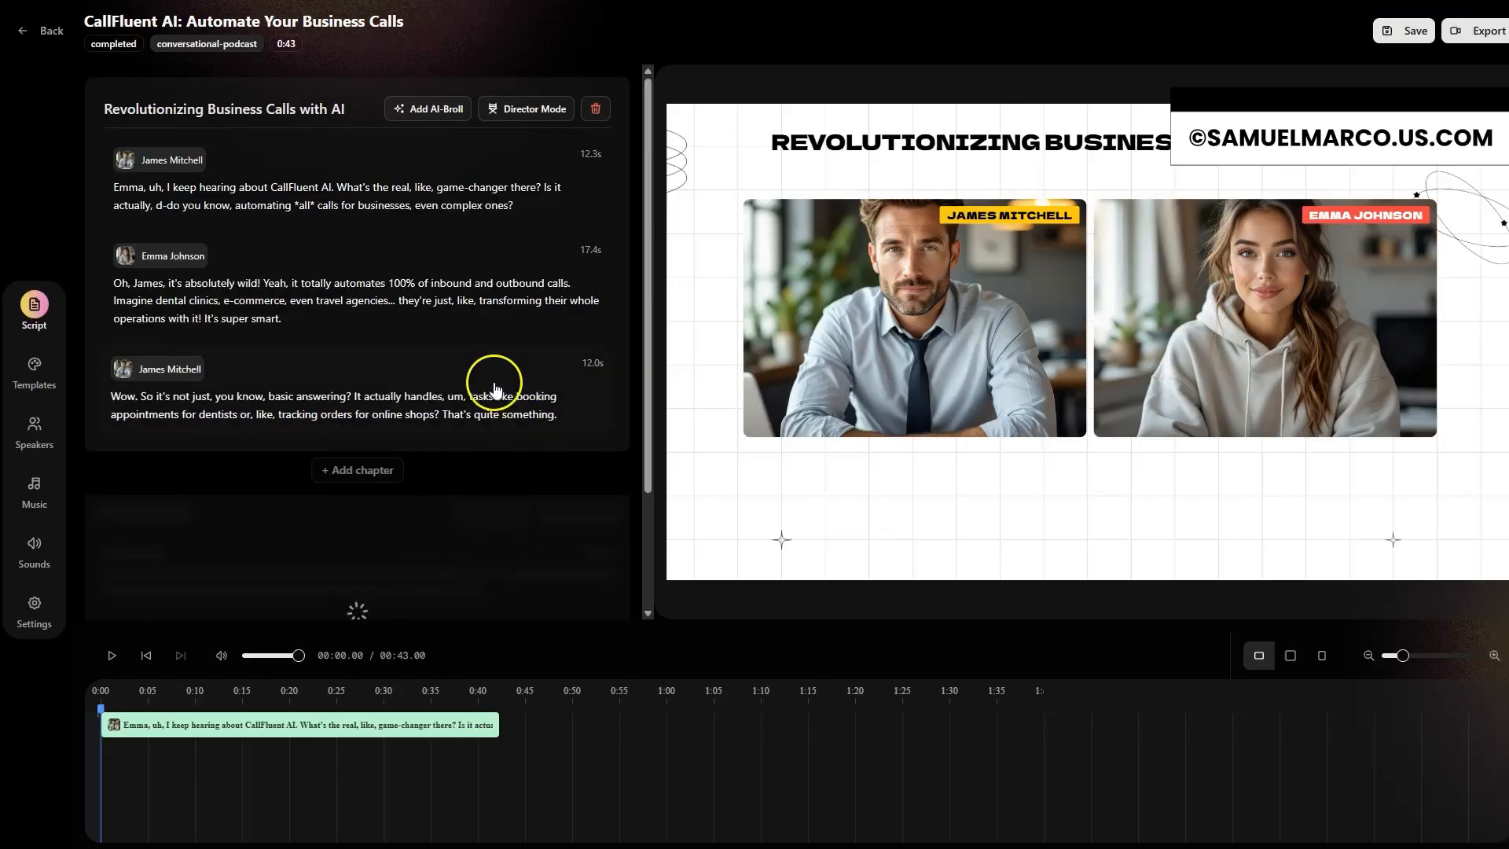
scroll(537, 438, "down", 2)
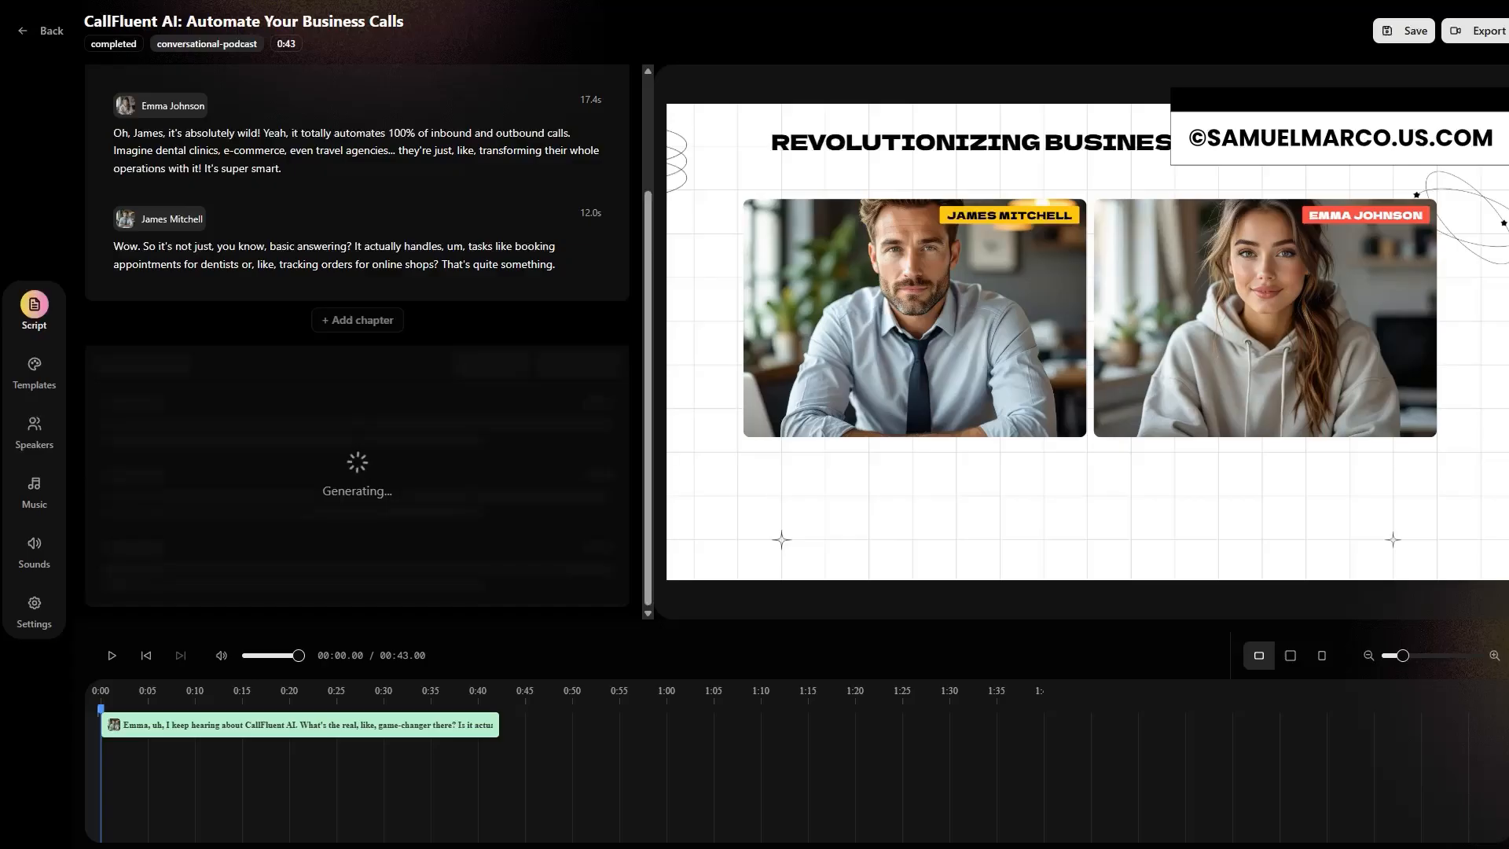
scroll(506, 436, "up", 2)
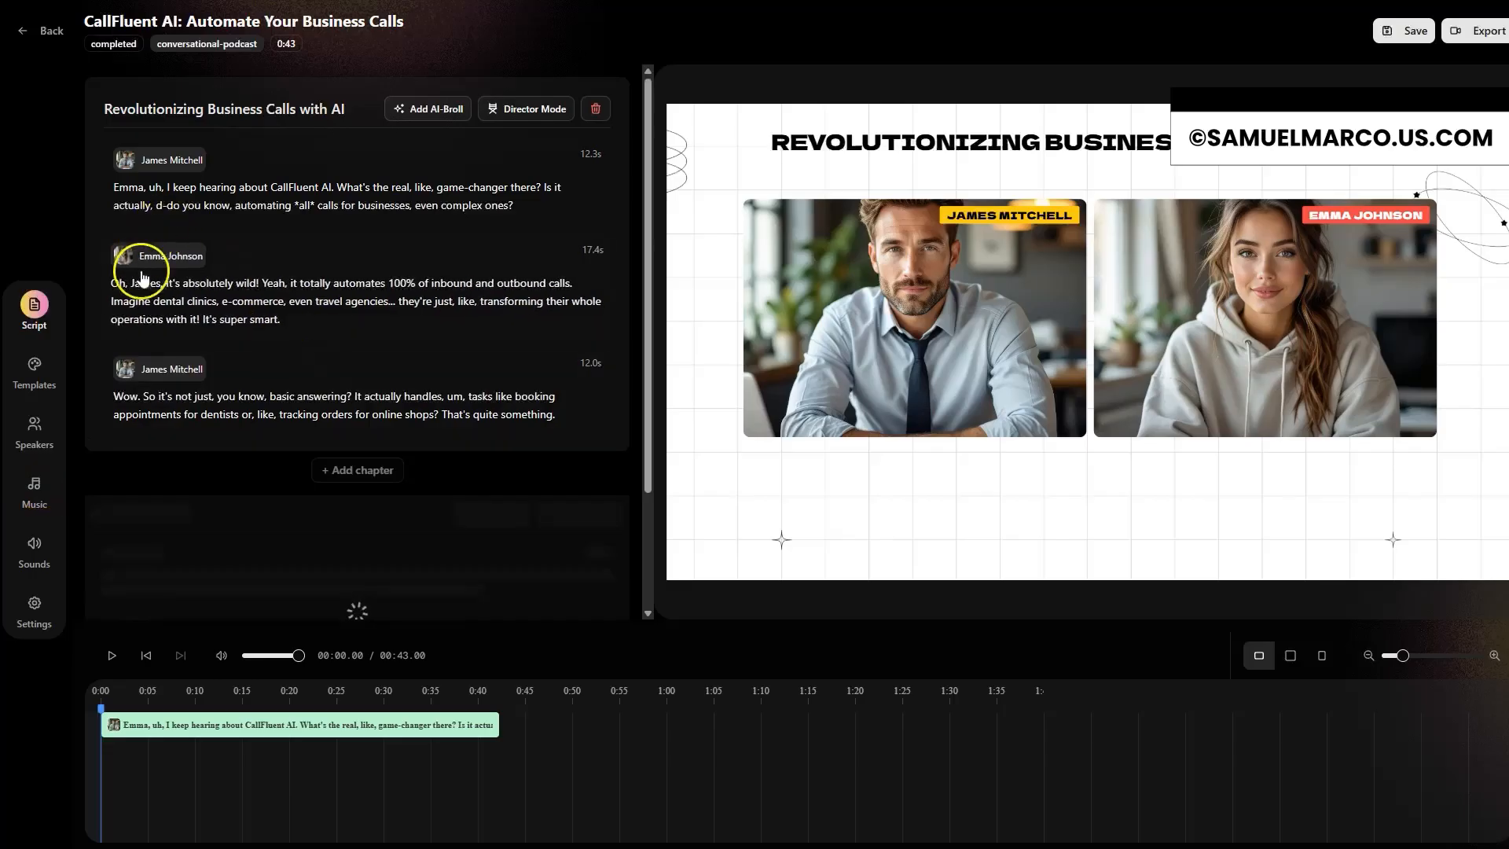
Step: Try the Matter video template on the episode and switch back to the Scaling template
left_click(43, 374)
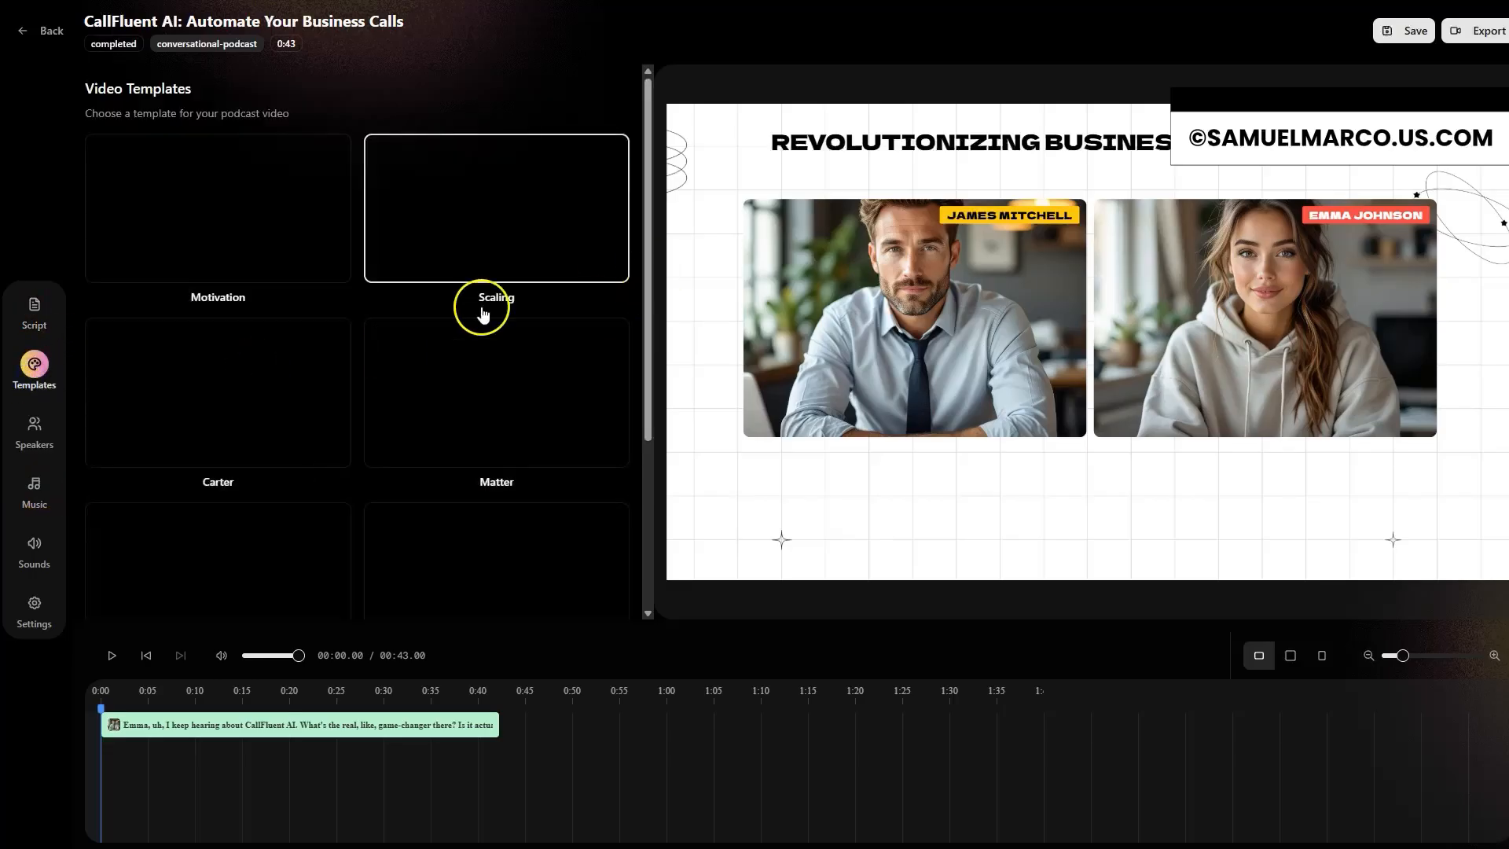
left_click(524, 370)
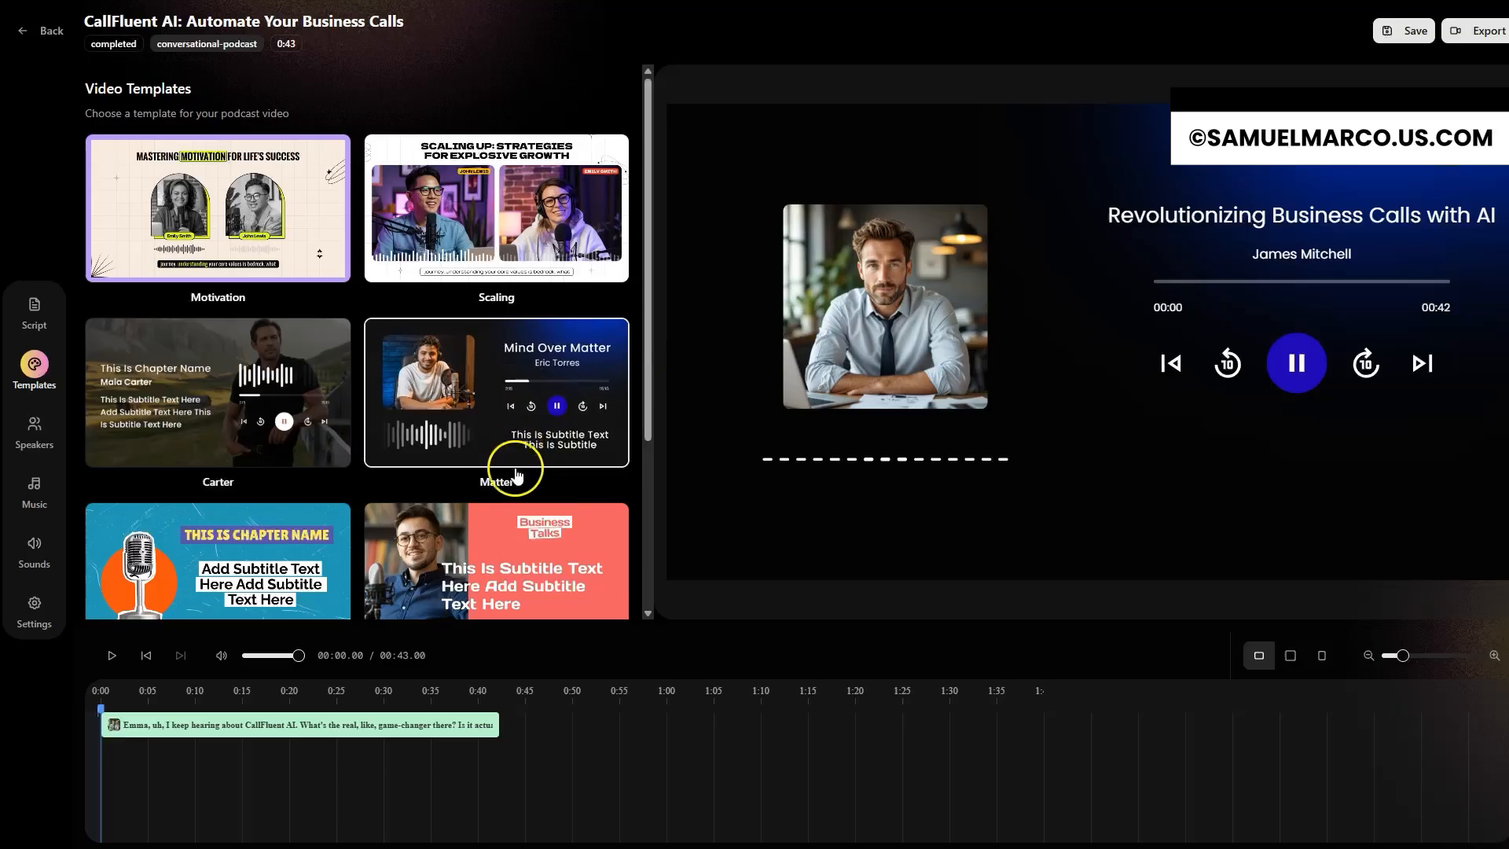
left_click(511, 228)
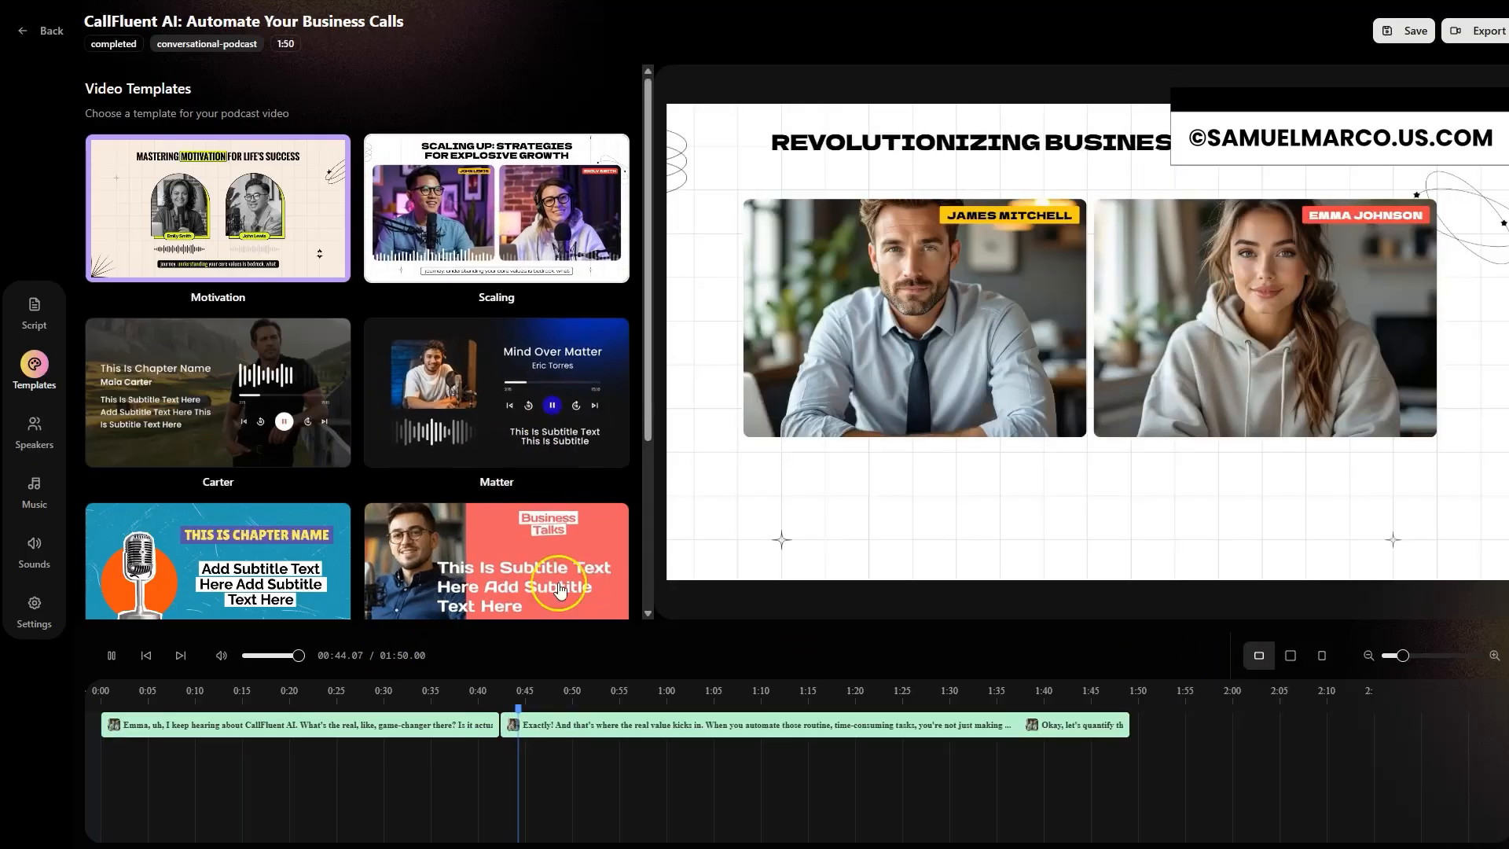
Step: Preview the transition into the added chapter from just before the end of the opening chapter
left_click(476, 693)
left_click(495, 697)
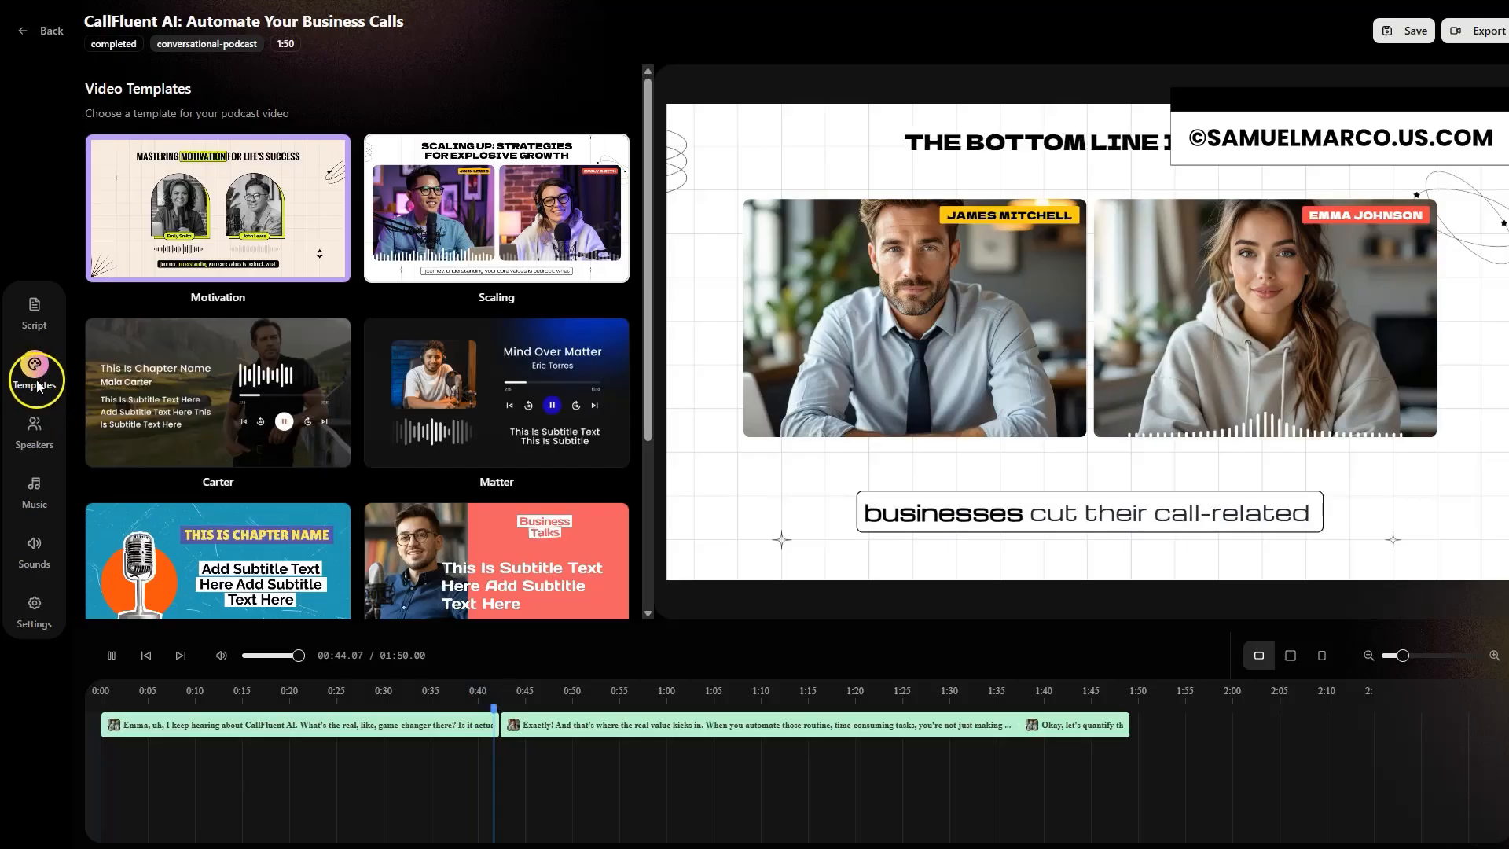
Step: Examine the Tech Reviewer speaker's editable profile settings and the list of available voices
left_click(34, 435)
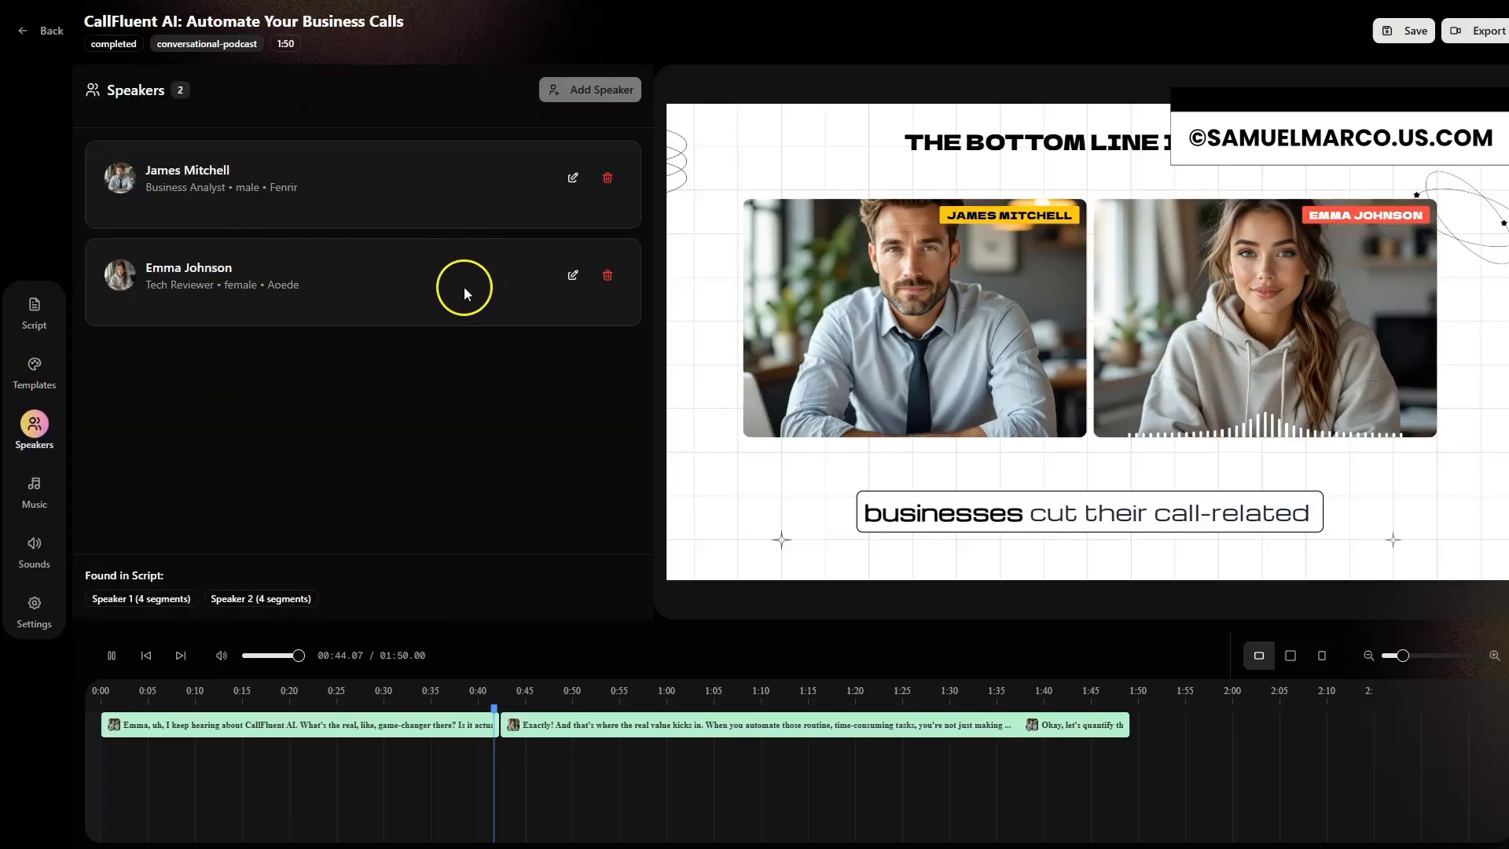
left_click(573, 276)
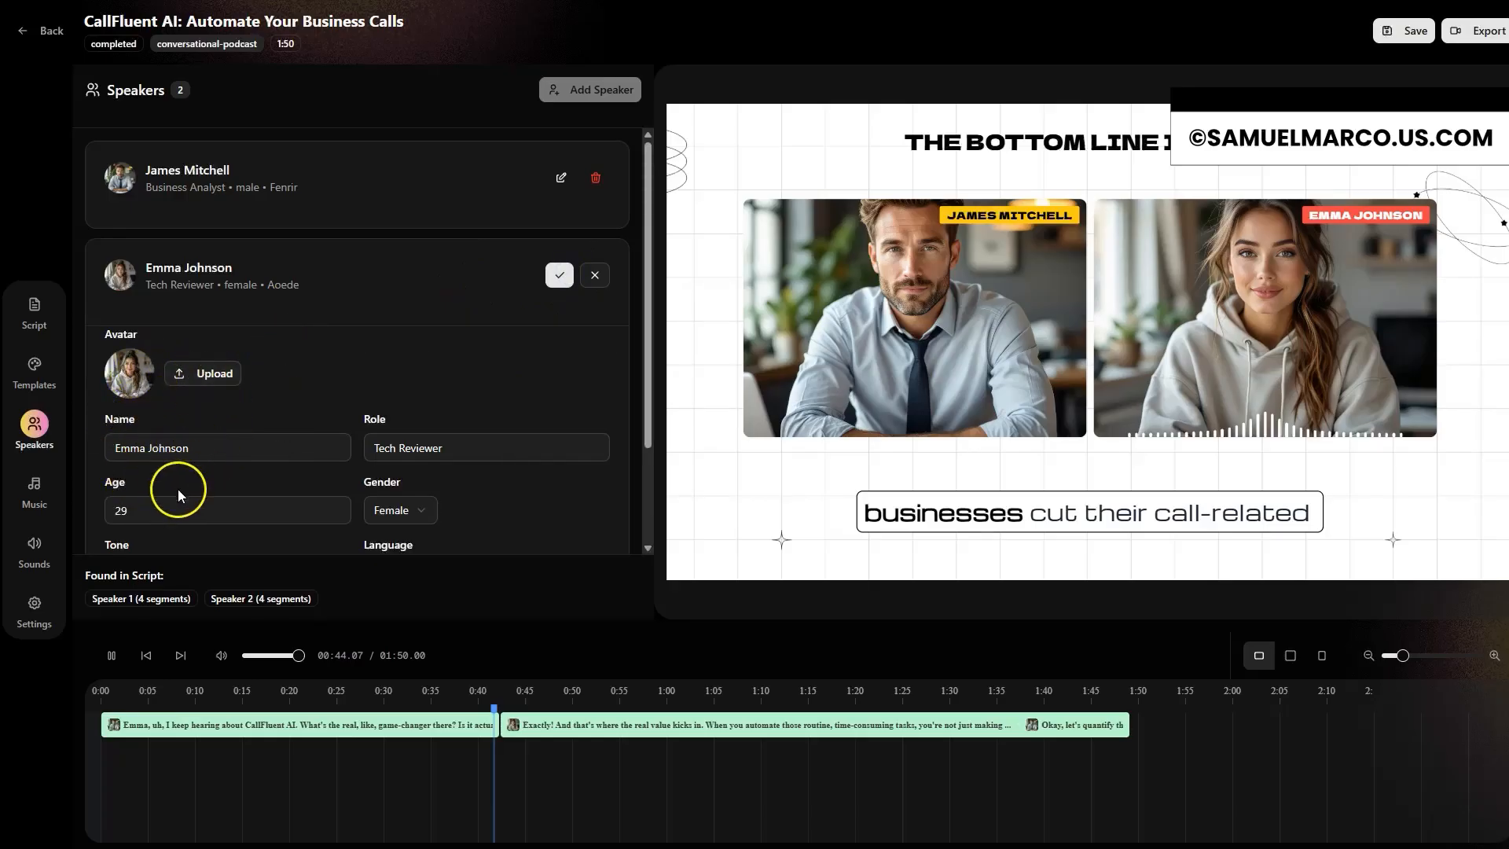
scroll(410, 462, "down", 2)
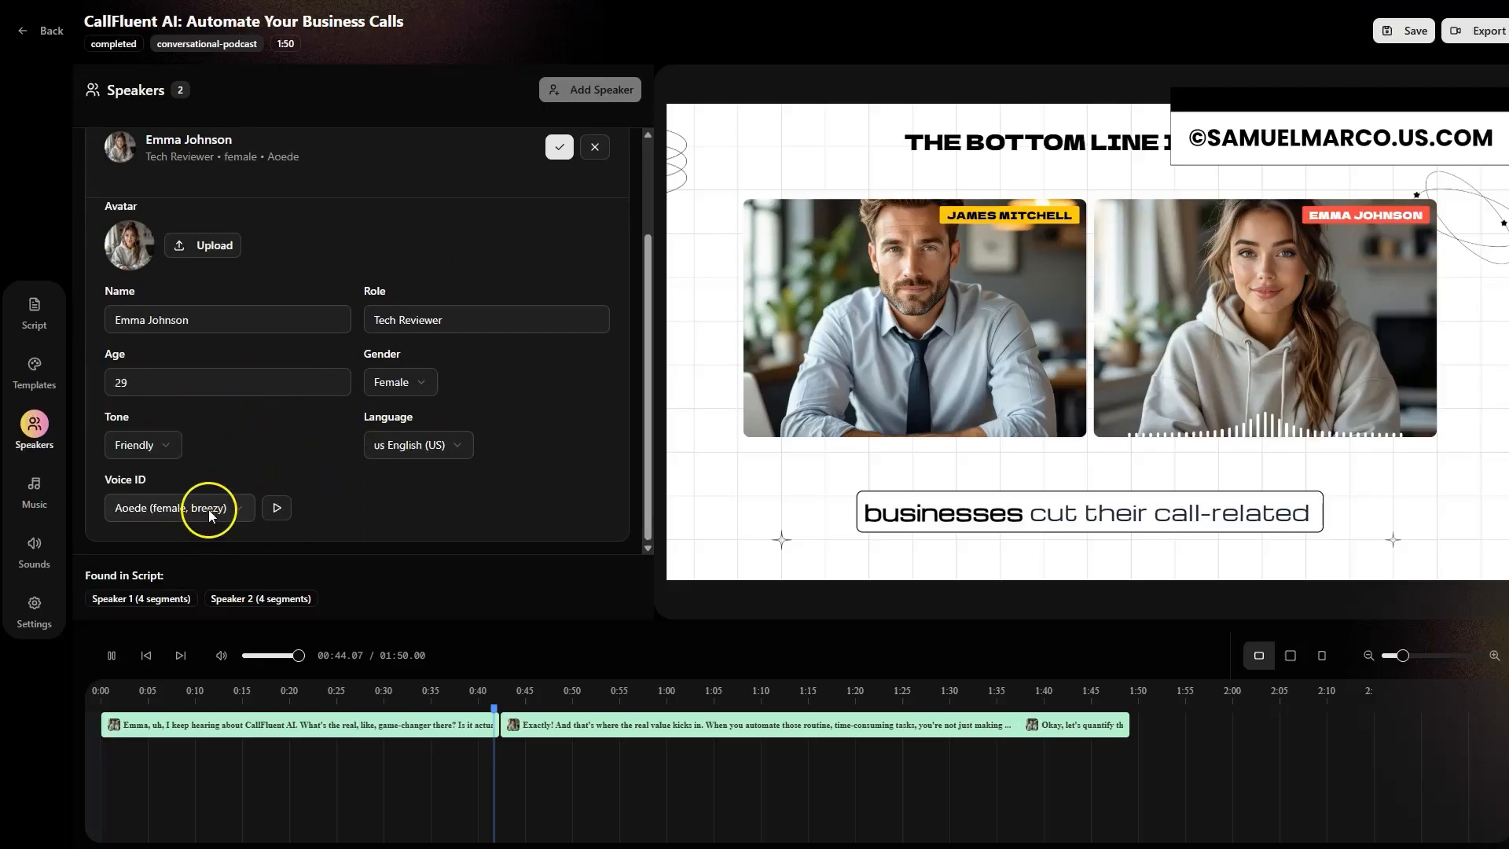
left_click(239, 509)
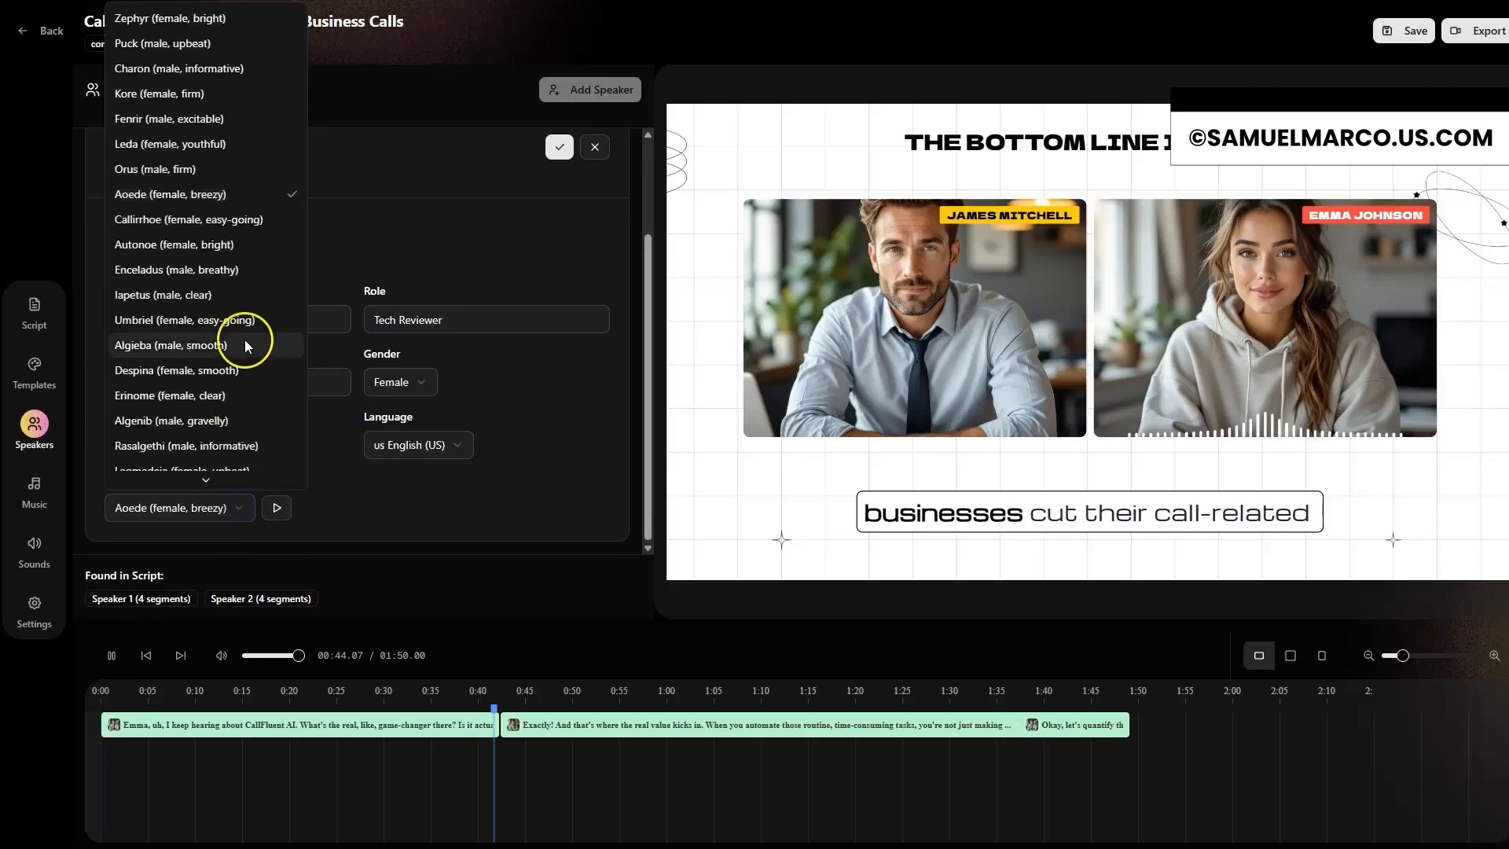
scroll(246, 338, "down", 4)
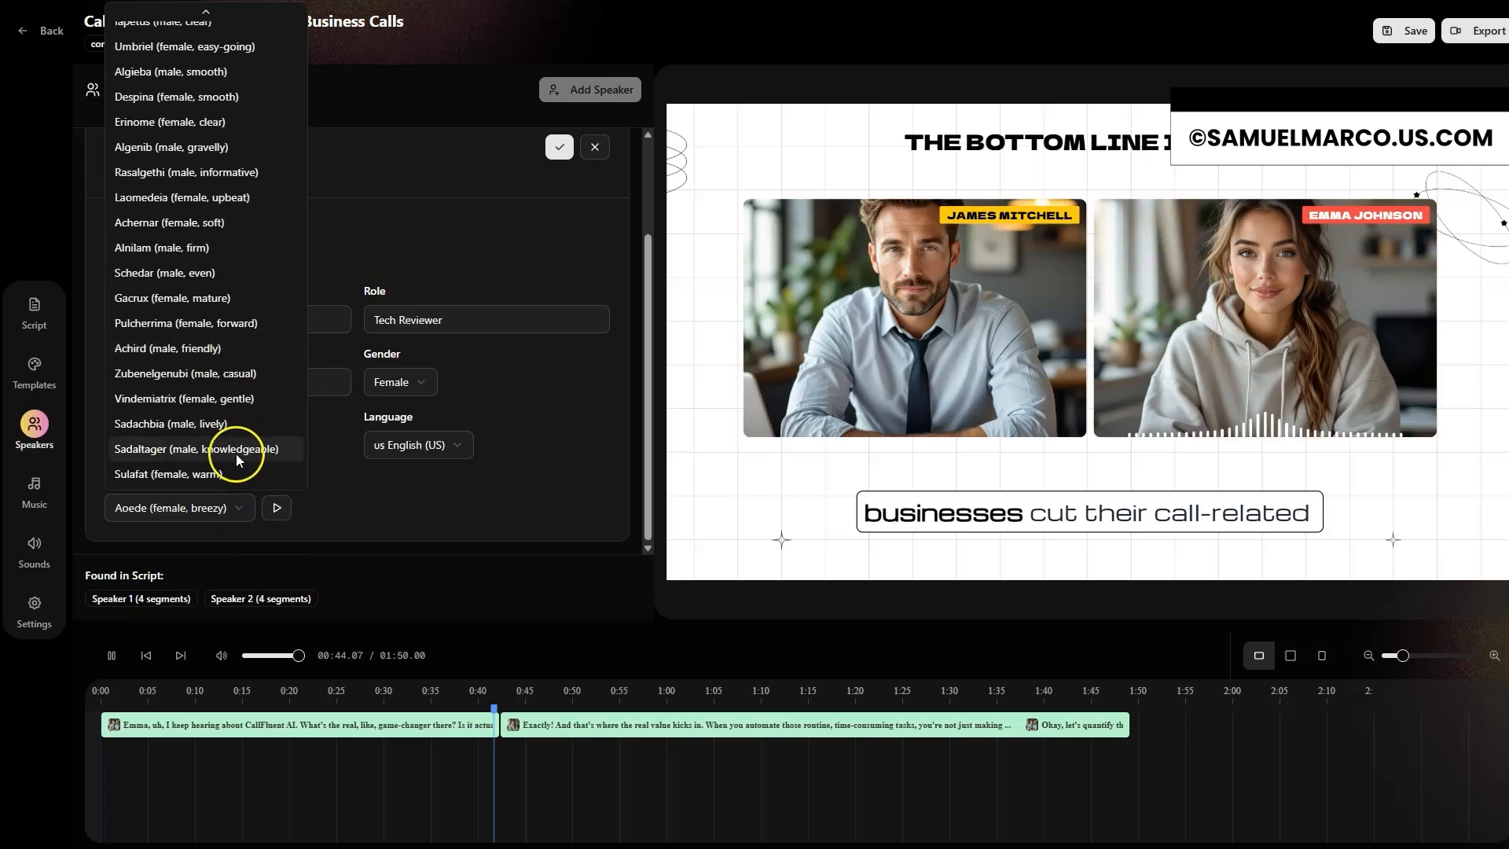
left_click(455, 502)
Step: Add the VBM (Juno Remix) music track and the Cinematic tunnel reverb woosh sound effect to the timeline
left_click(47, 485)
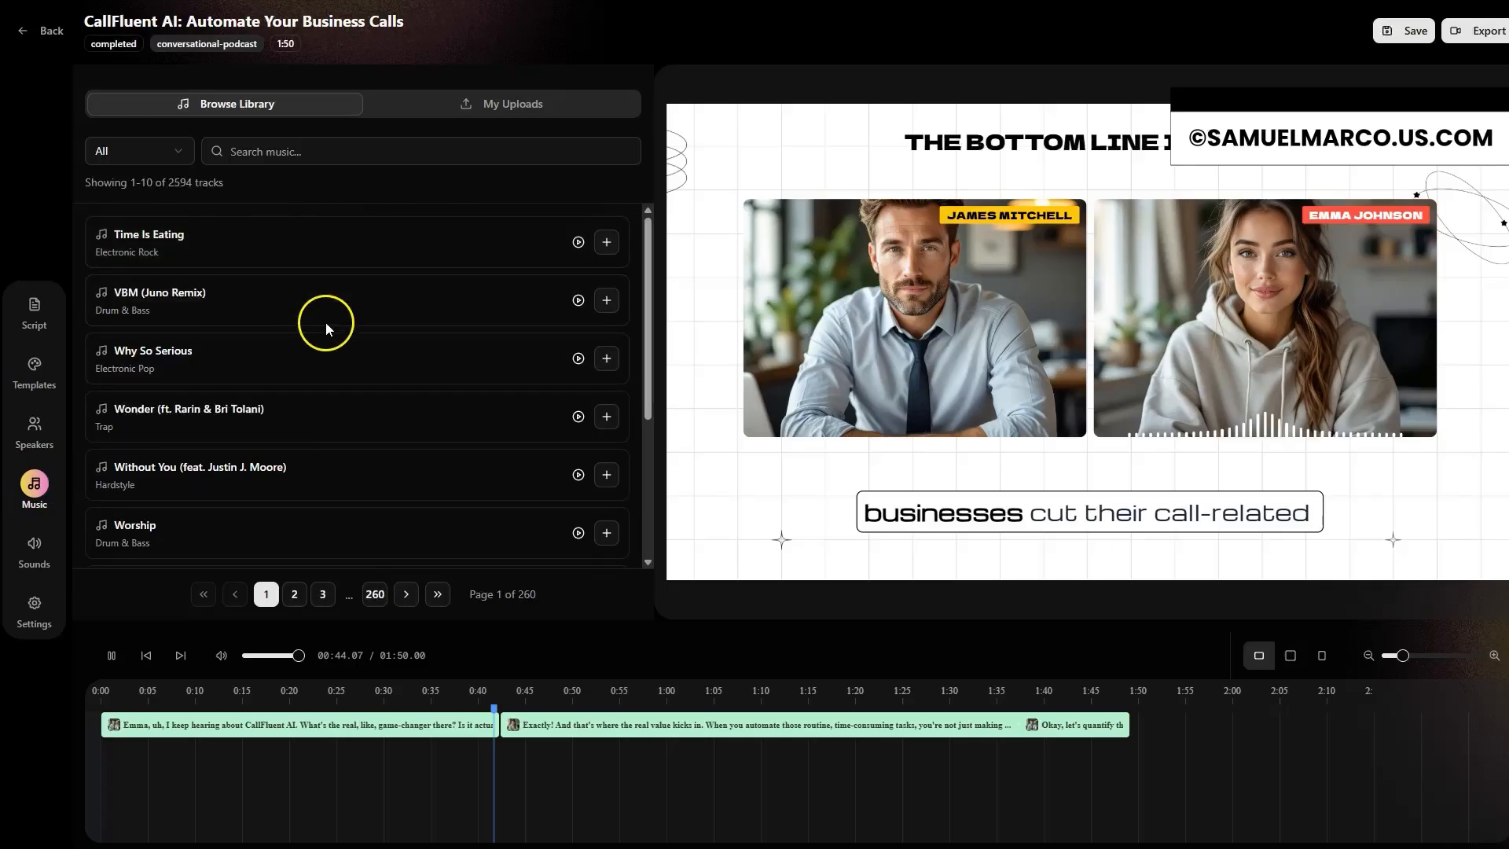
left_click(607, 300)
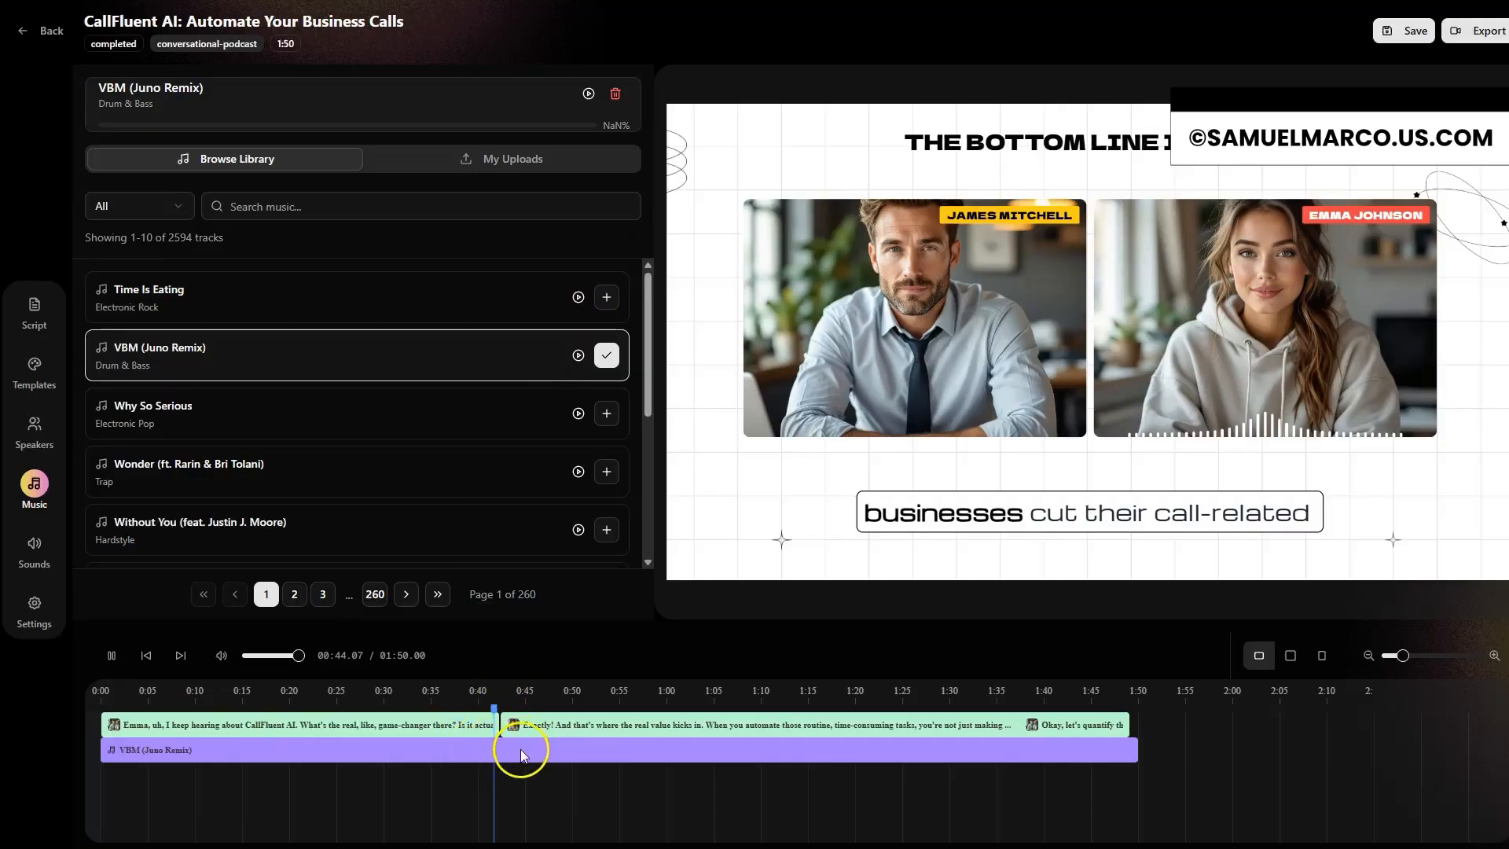
left_click(34, 550)
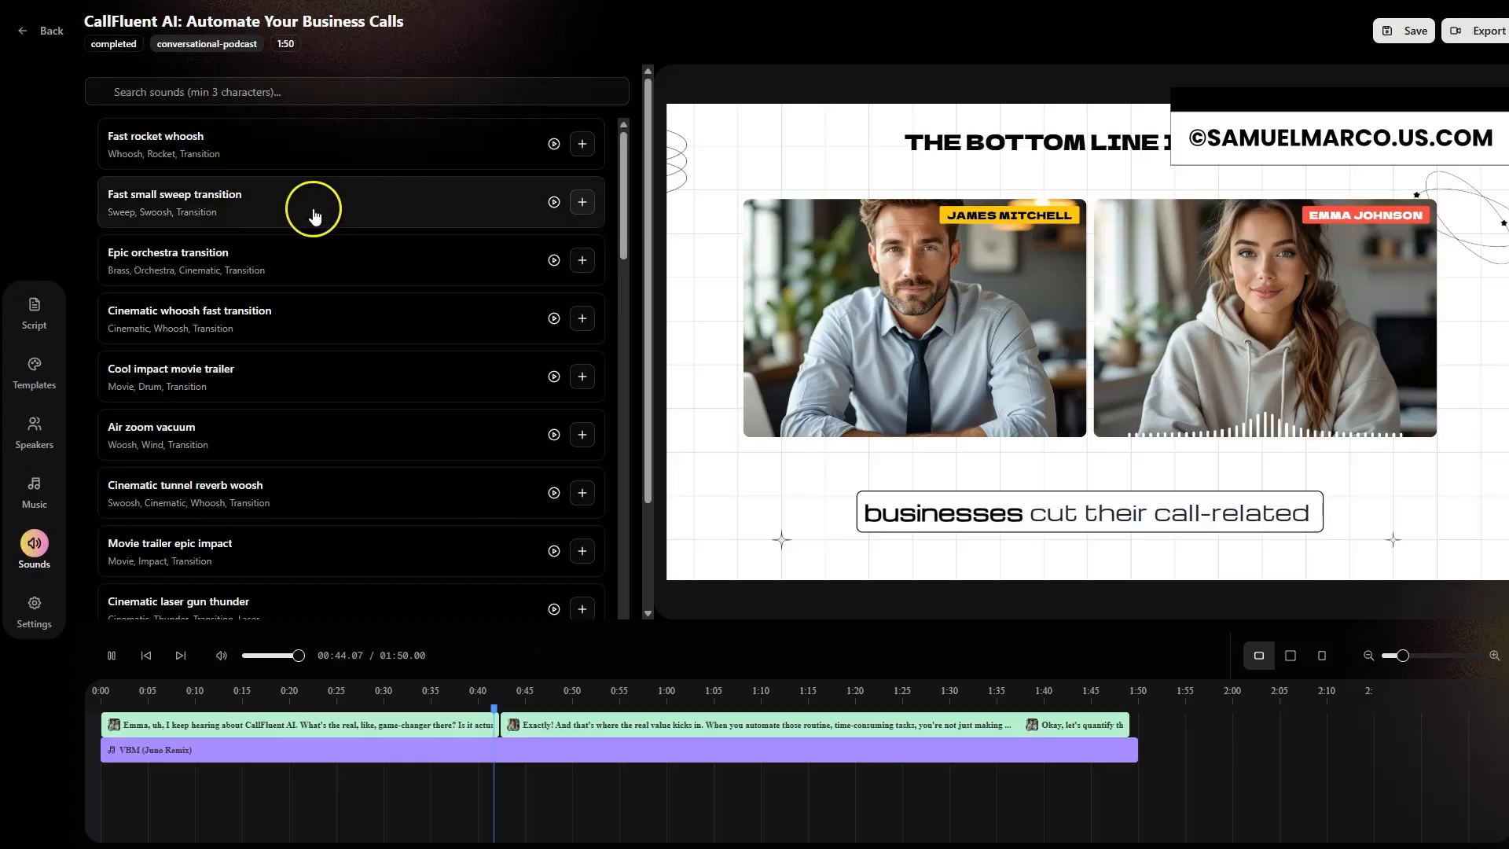
left_click(303, 94)
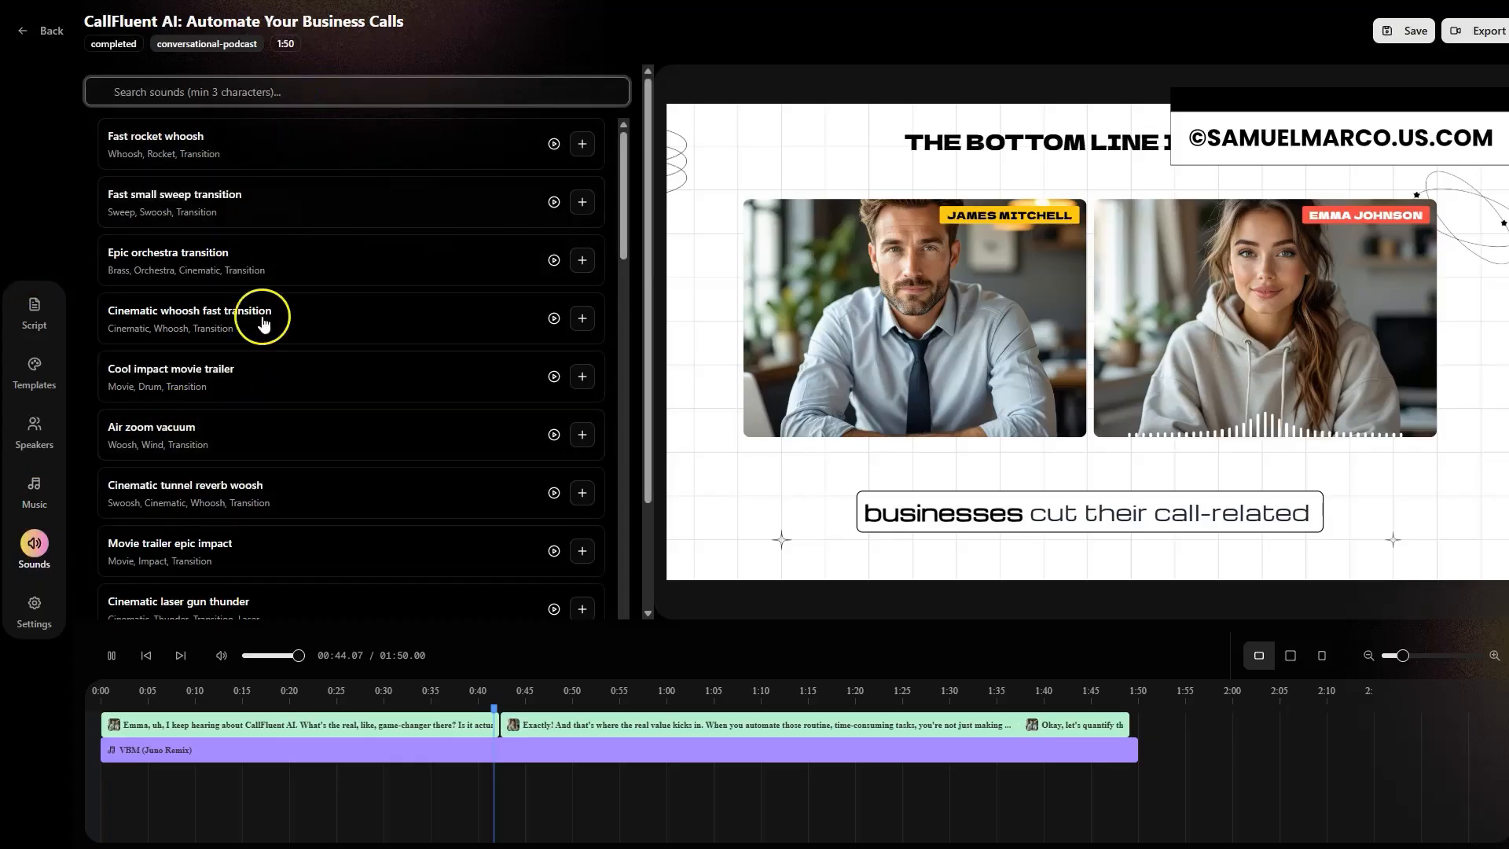
left_click(341, 495)
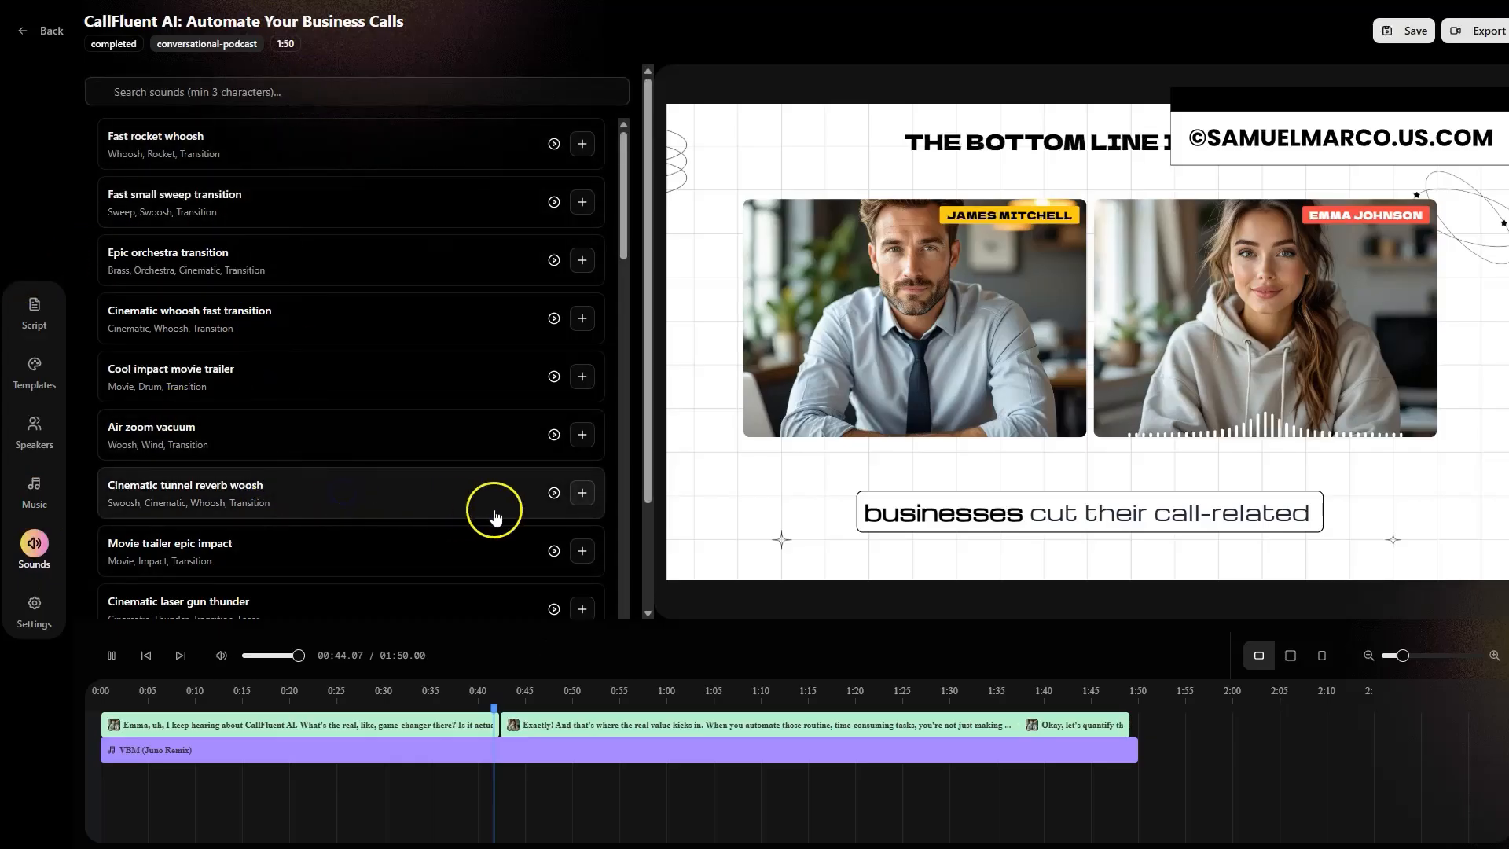
left_click(582, 495)
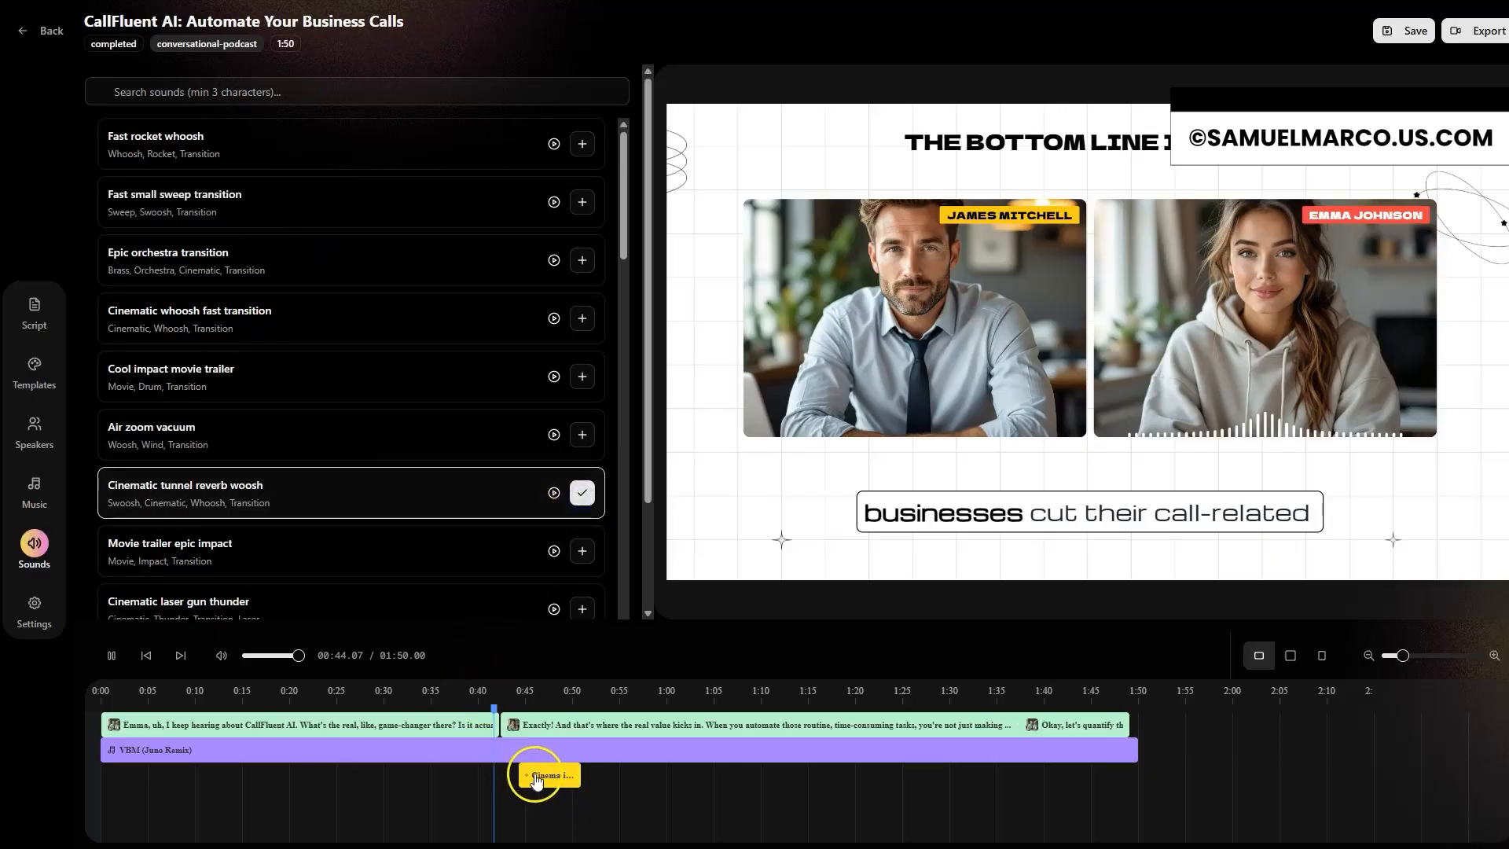
Step: Review the project settings and preview the video in square and vertical formats before returning to landscape
left_click(33, 605)
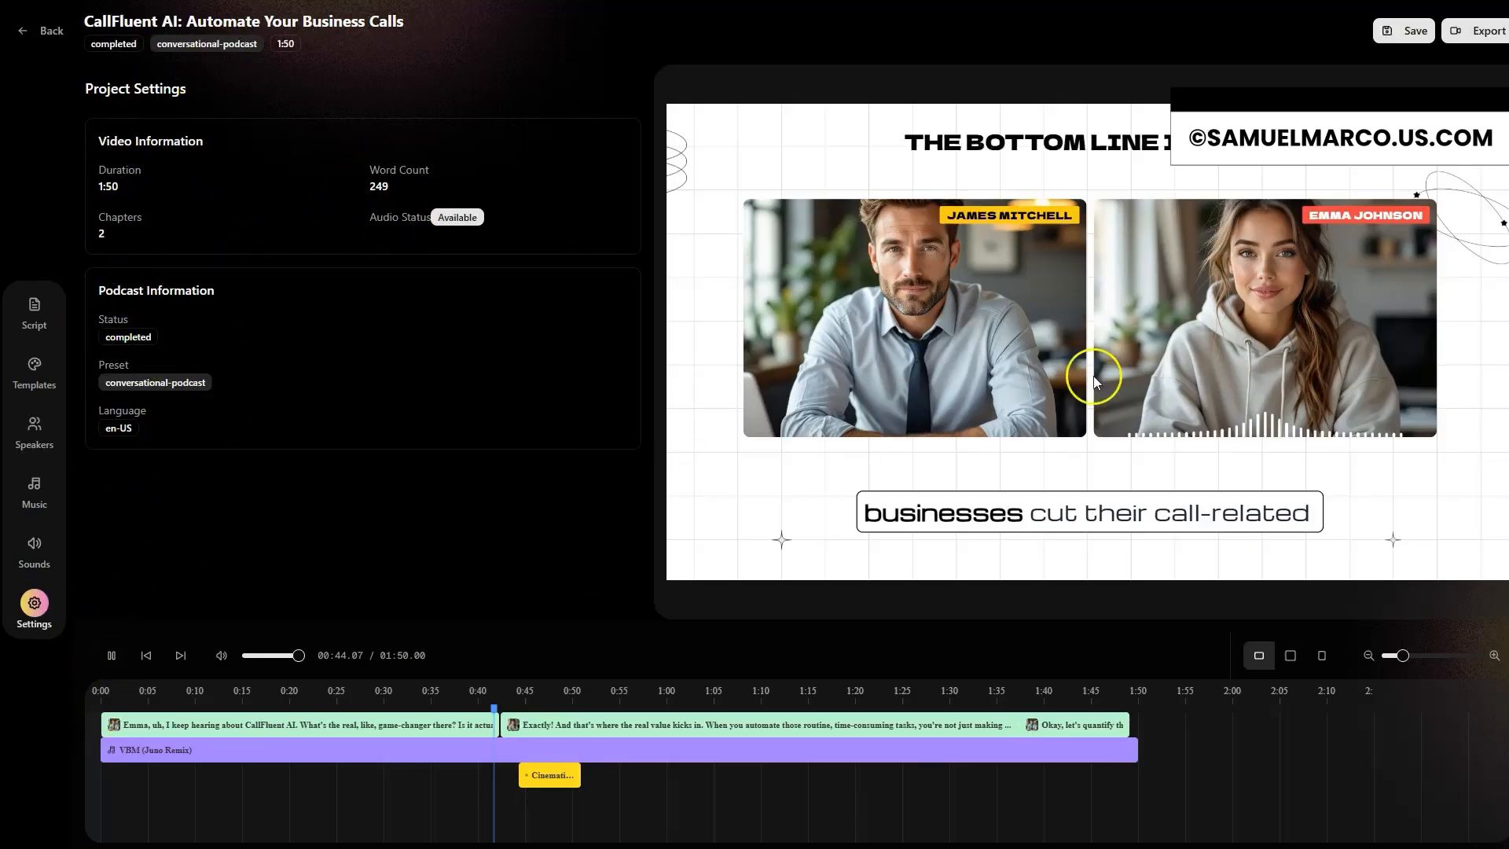
mouse_move(1402, 656)
left_mouse_down()
mouse_move(1381, 673)
mouse_move(1403, 669)
left_mouse_up()
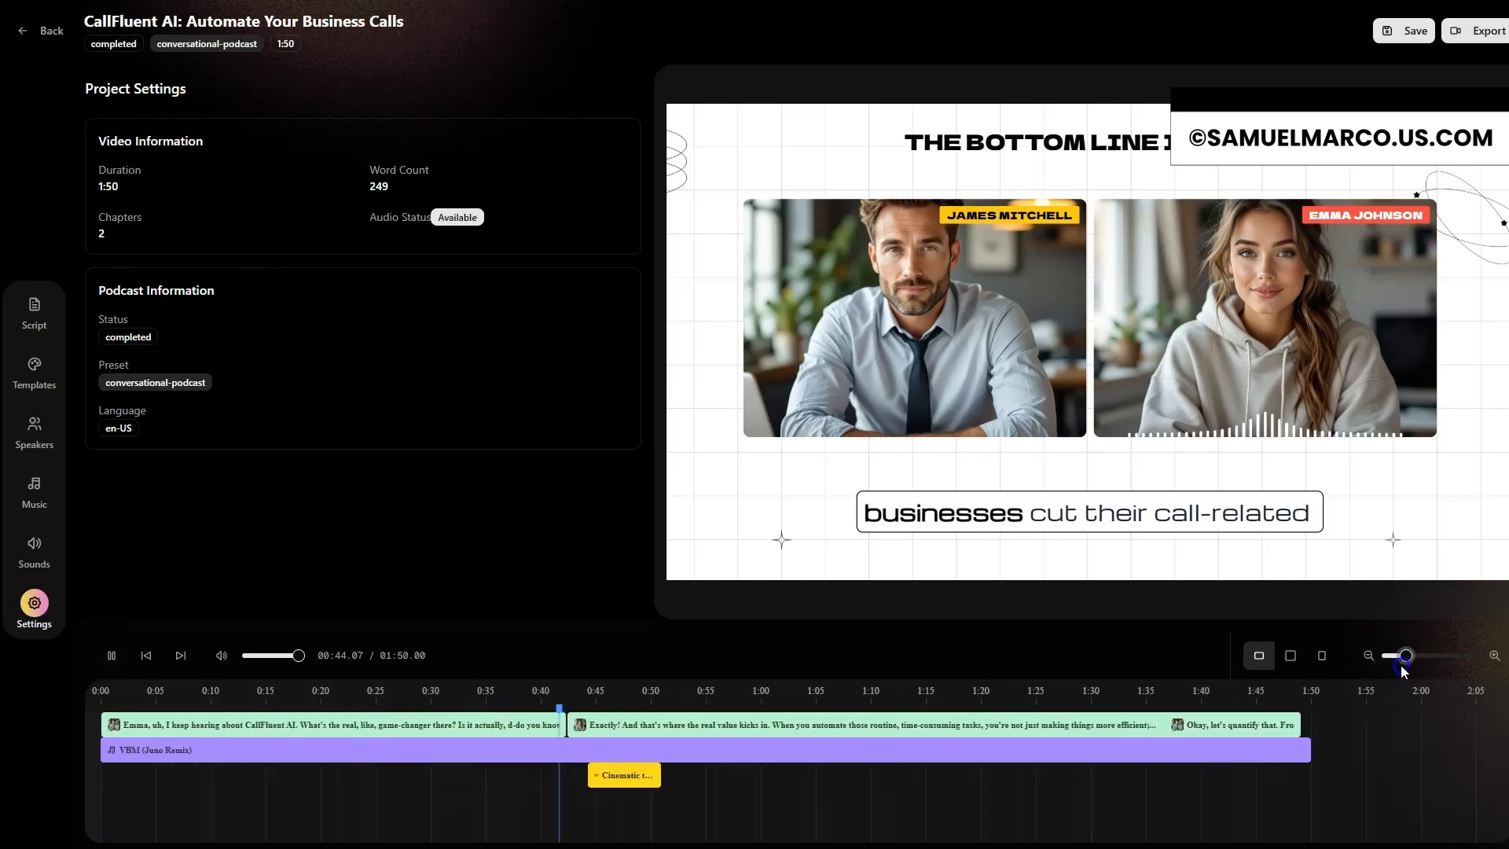
left_click(1292, 658)
left_click(1260, 662)
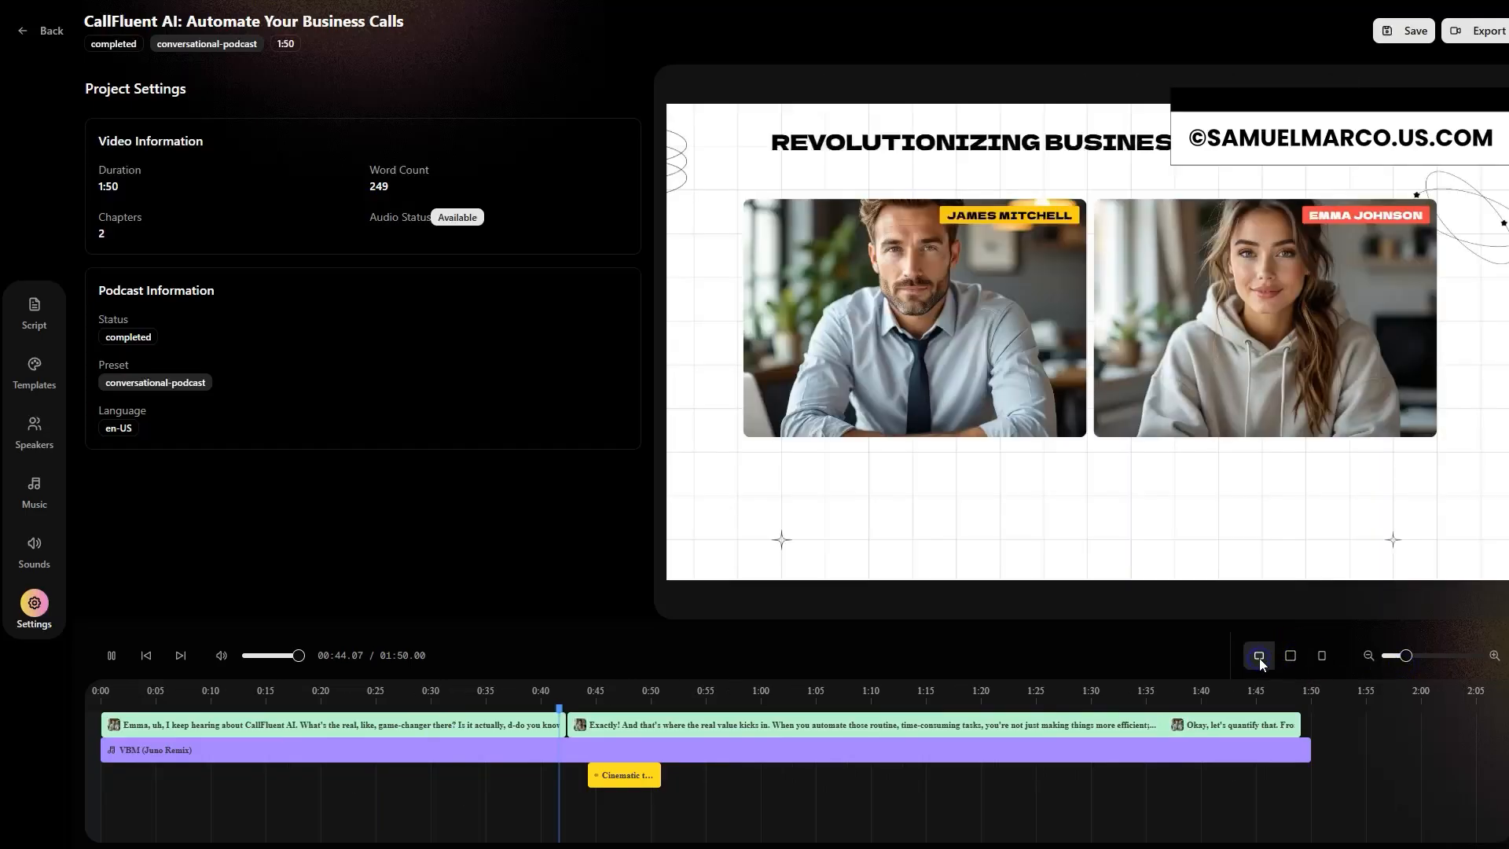
left_click(1292, 657)
left_click(1322, 660)
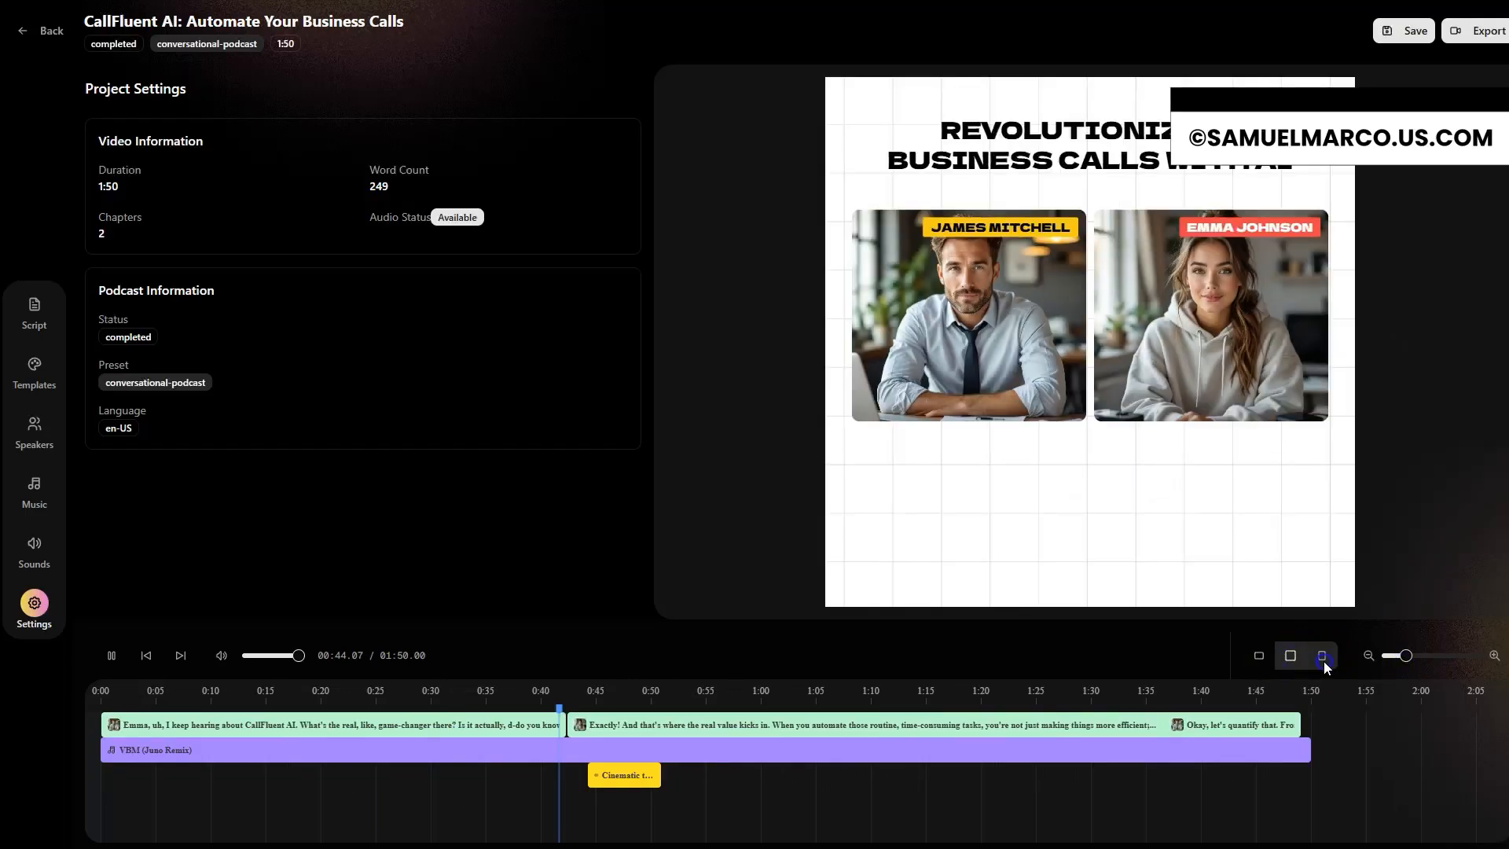
left_click(1257, 661)
left_click(1290, 655)
left_click(1322, 655)
left_click(1259, 659)
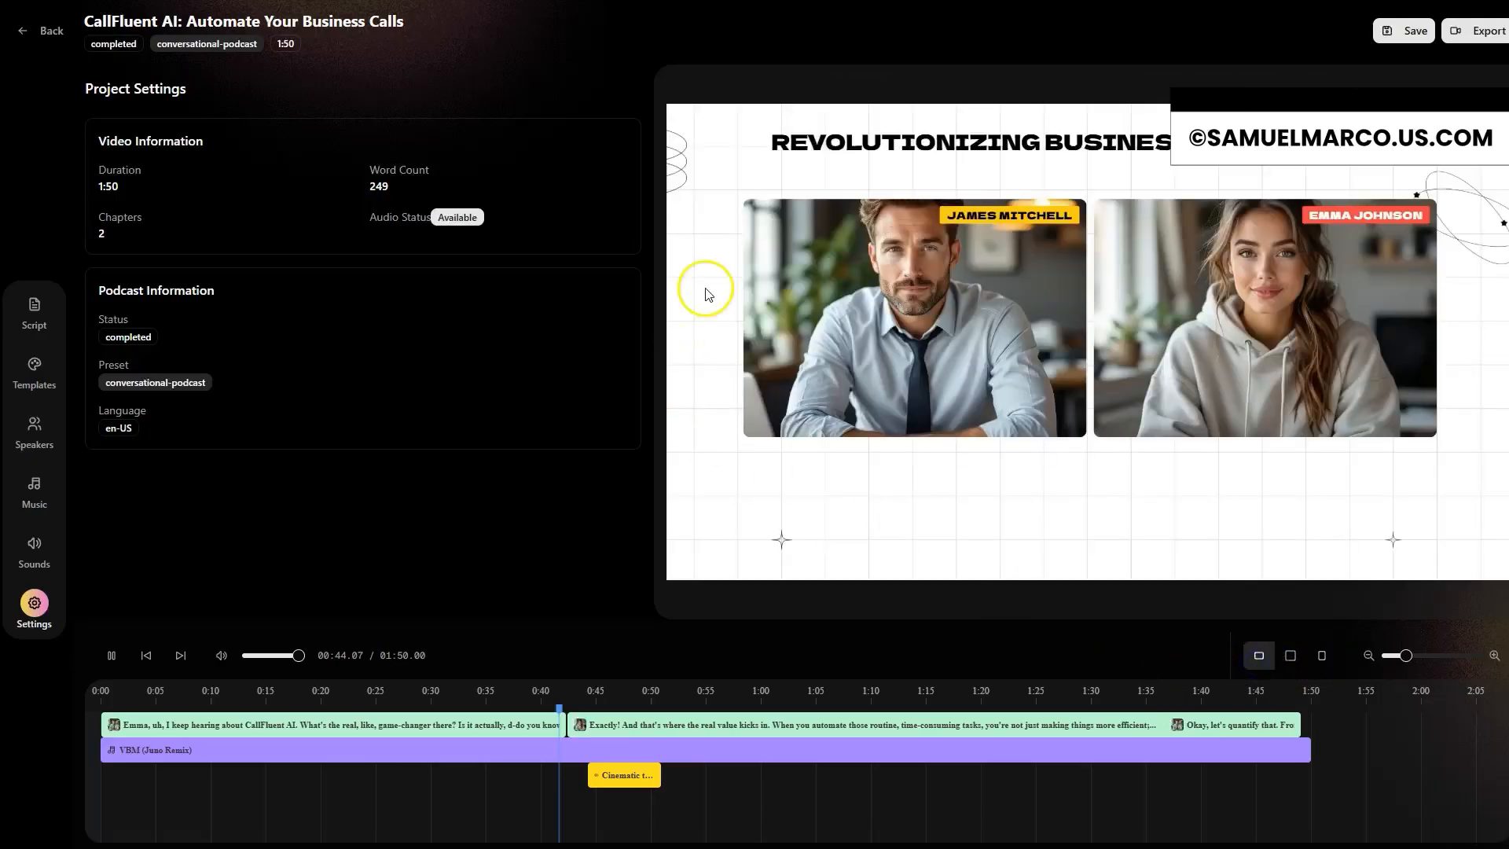
Step: Generate AI B-roll for the Revolutionizing Business Calls with AI chapter and preview it near the episode's start
left_click(27, 318)
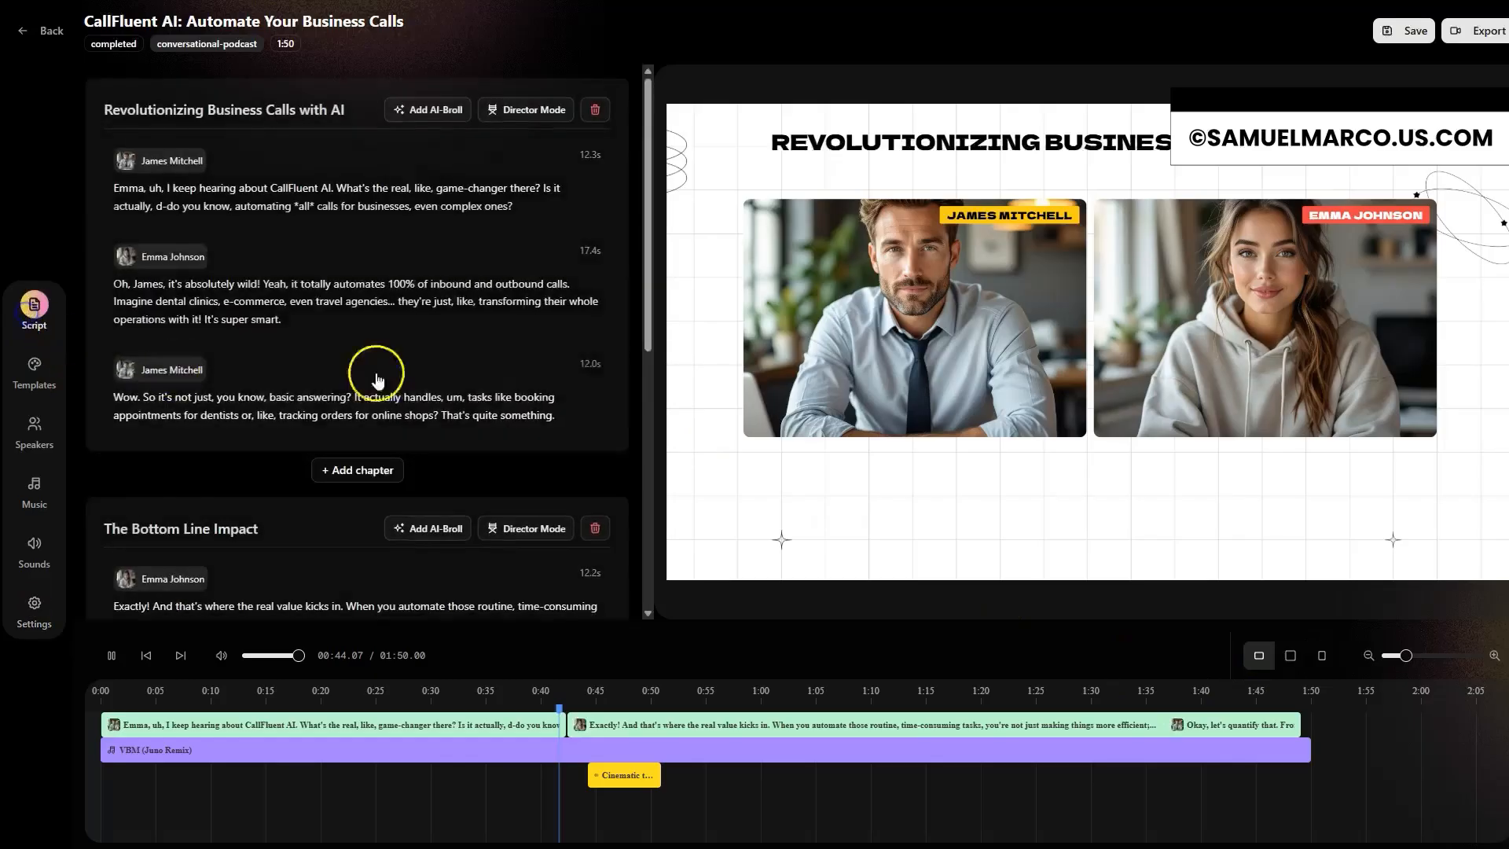
scroll(380, 432, "down", 4)
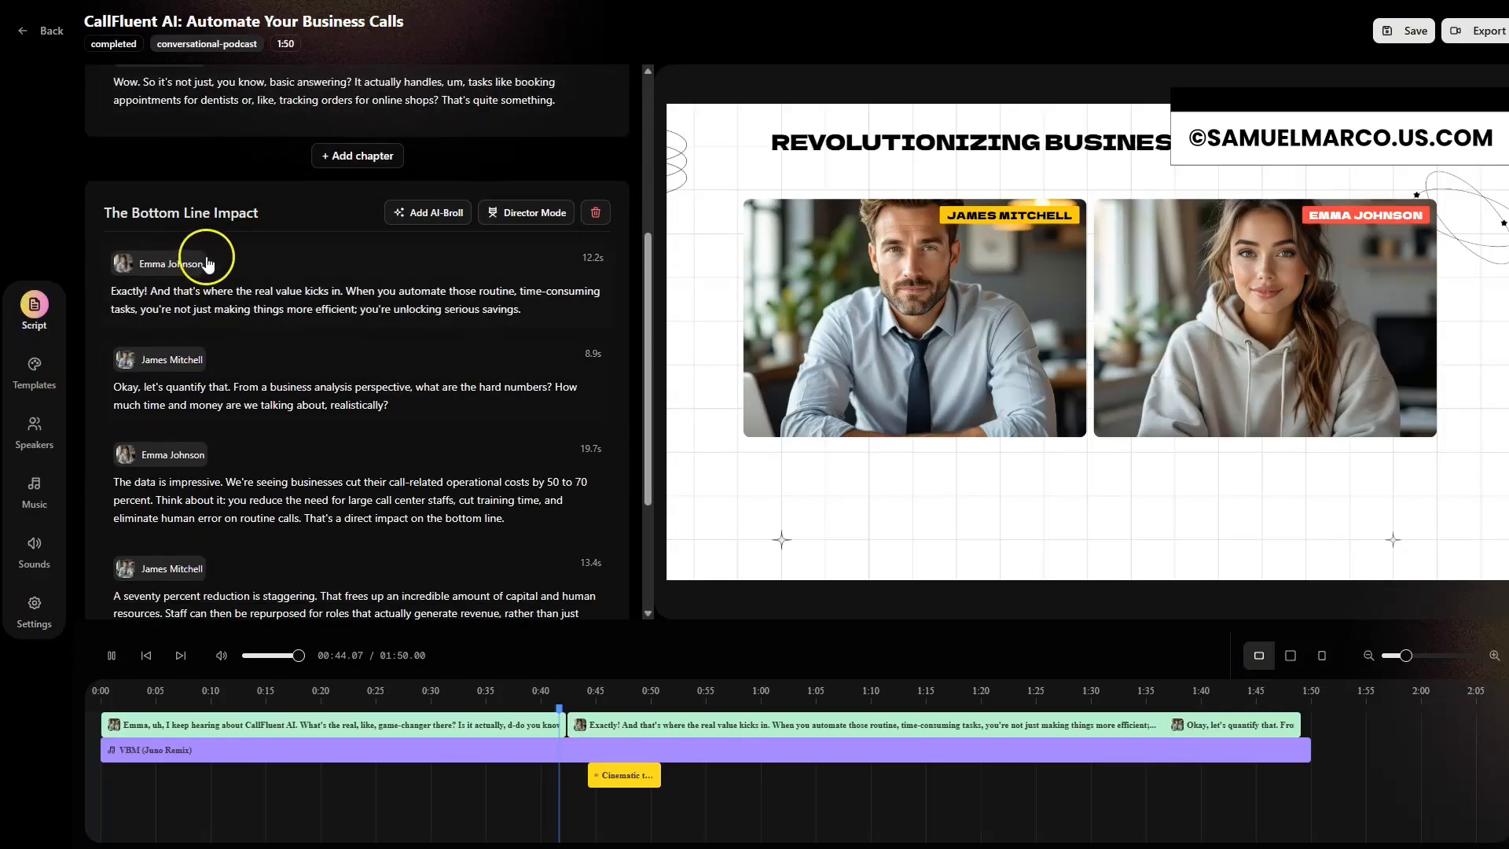
scroll(336, 296, "down", 3)
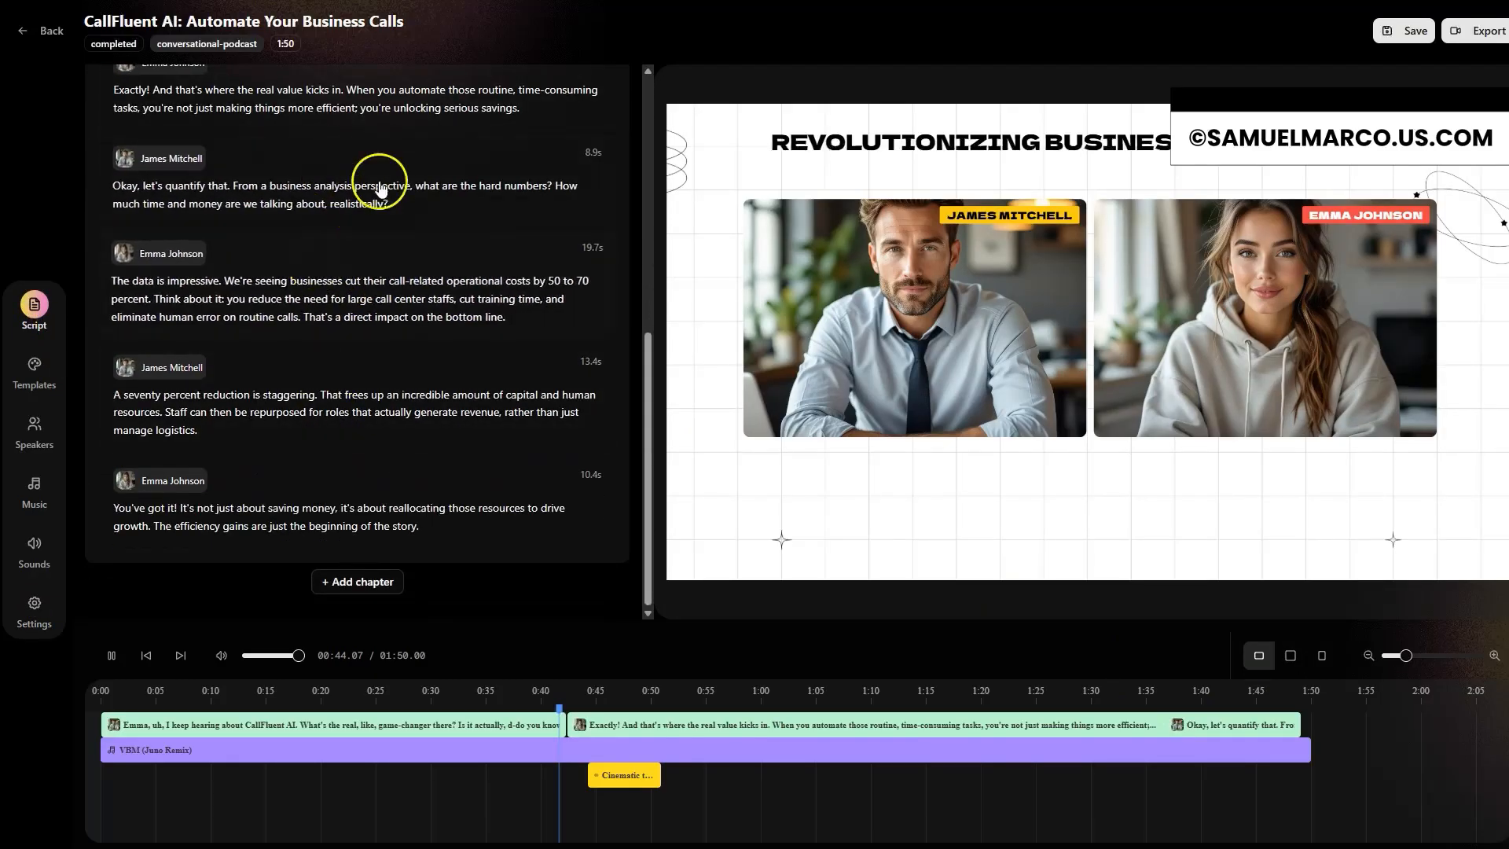
scroll(313, 331, "up", 10)
left_click(414, 110)
left_click(435, 183)
left_click(484, 220)
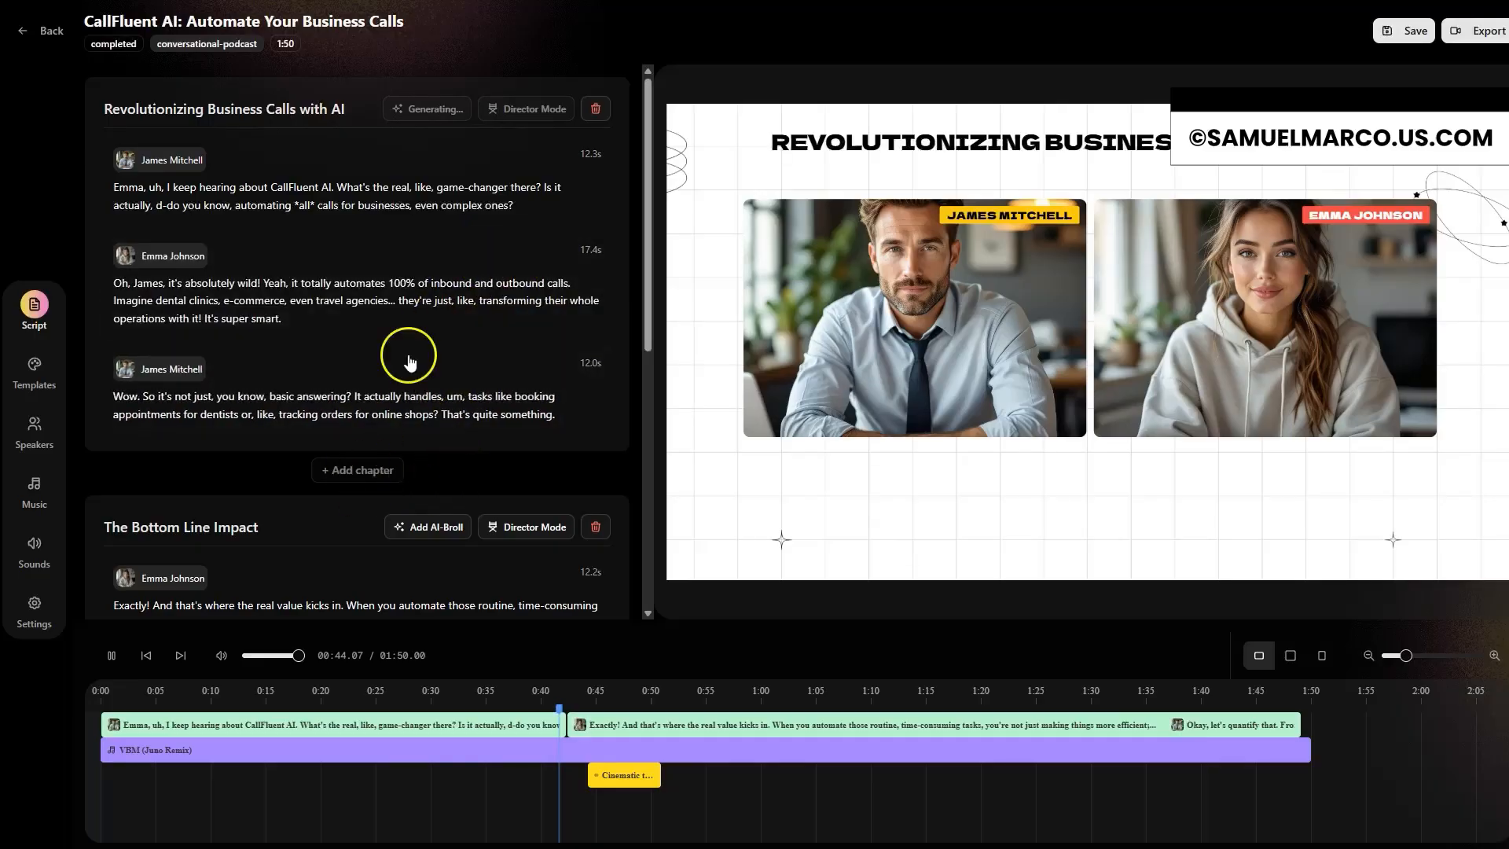
left_click_drag(651, 297, 629, 224)
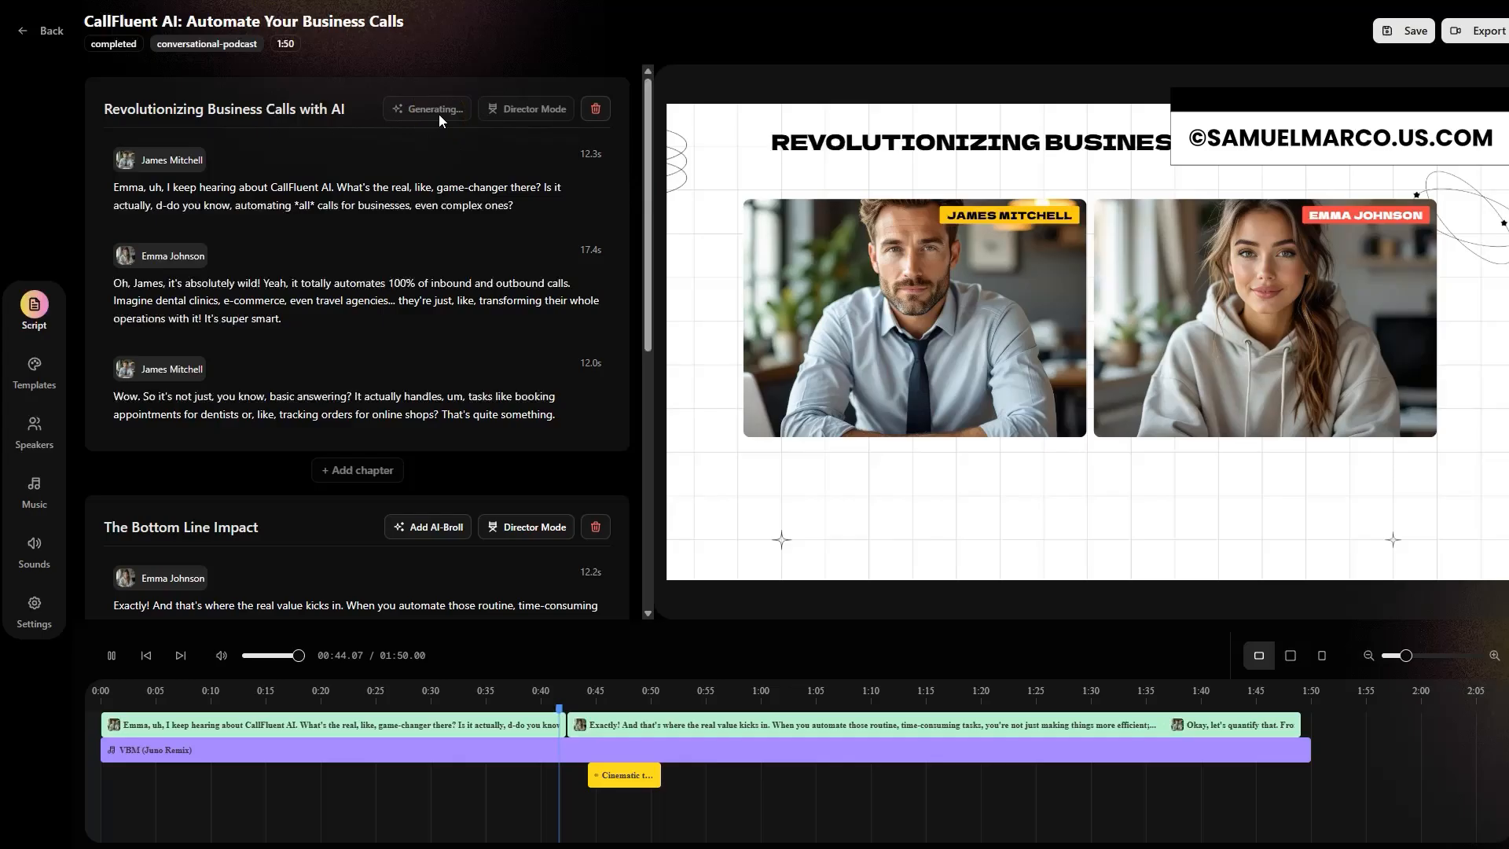
left_click(526, 114)
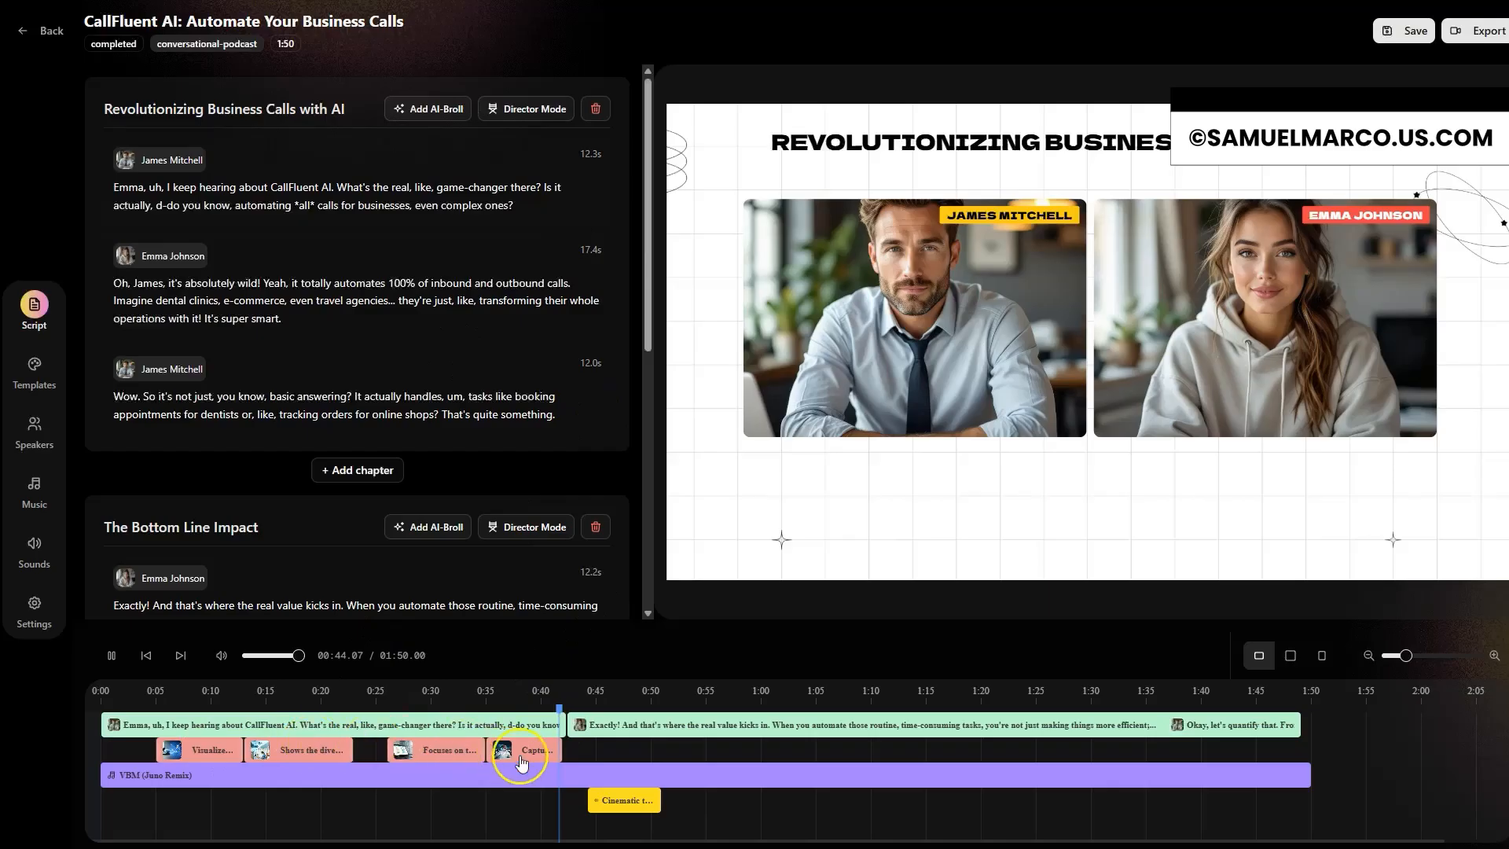
left_click(165, 699)
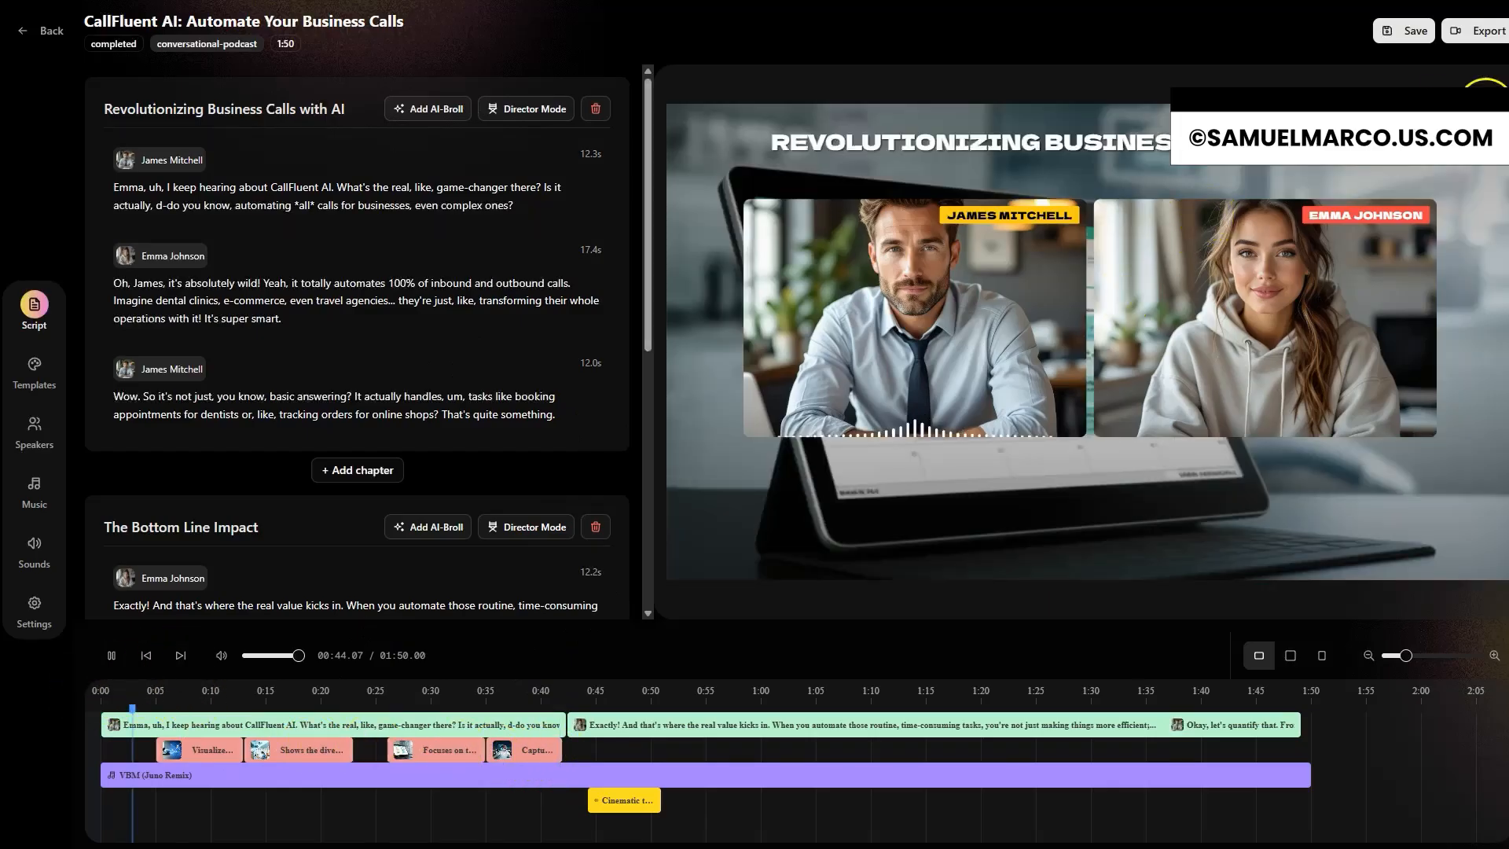
Step: Export the episode as a video and view it in the list of podcasts
left_click(1473, 33)
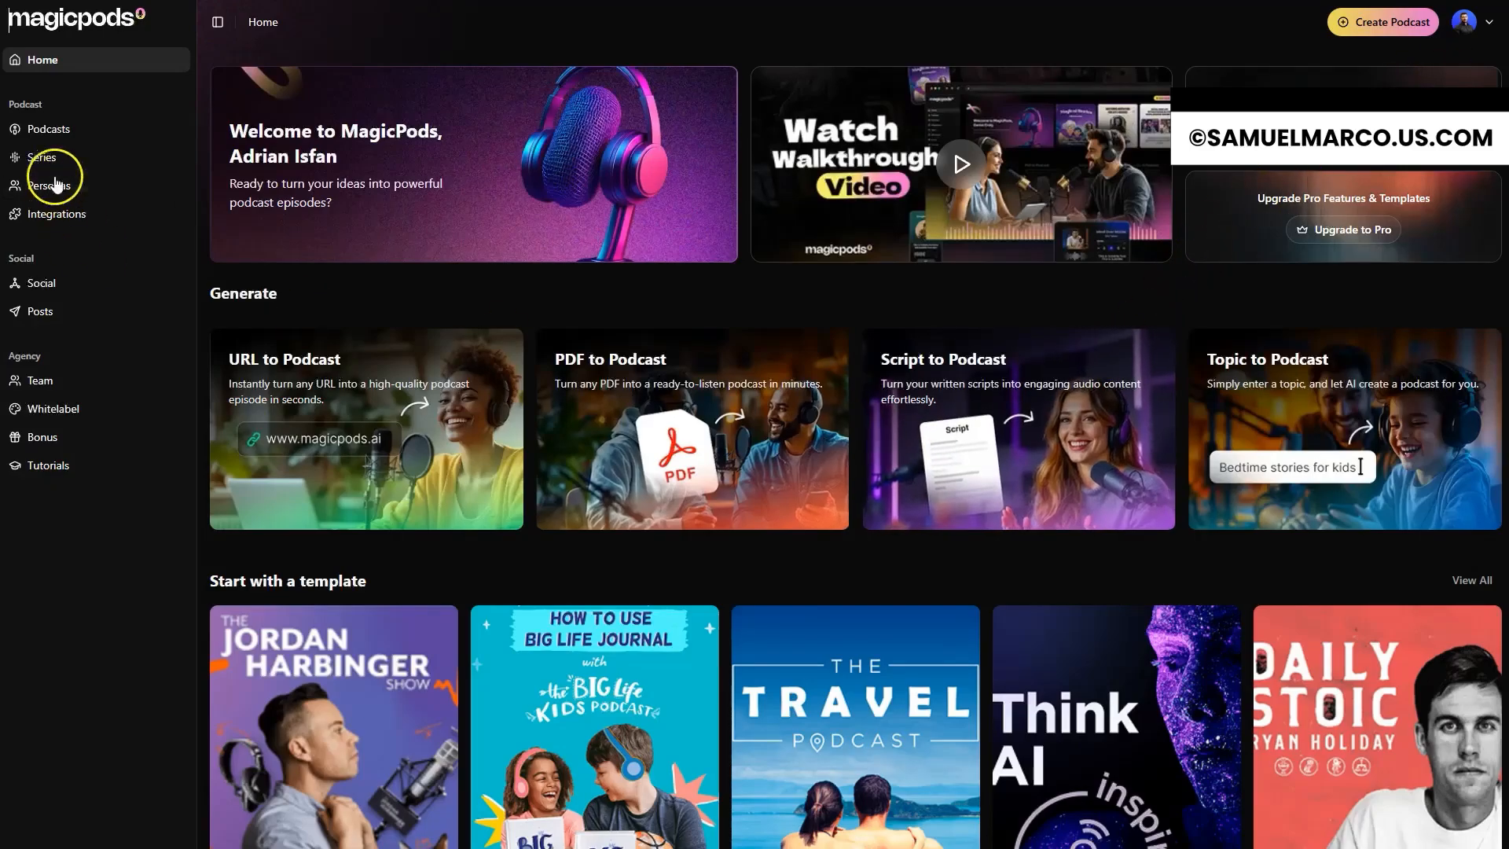
left_click(66, 140)
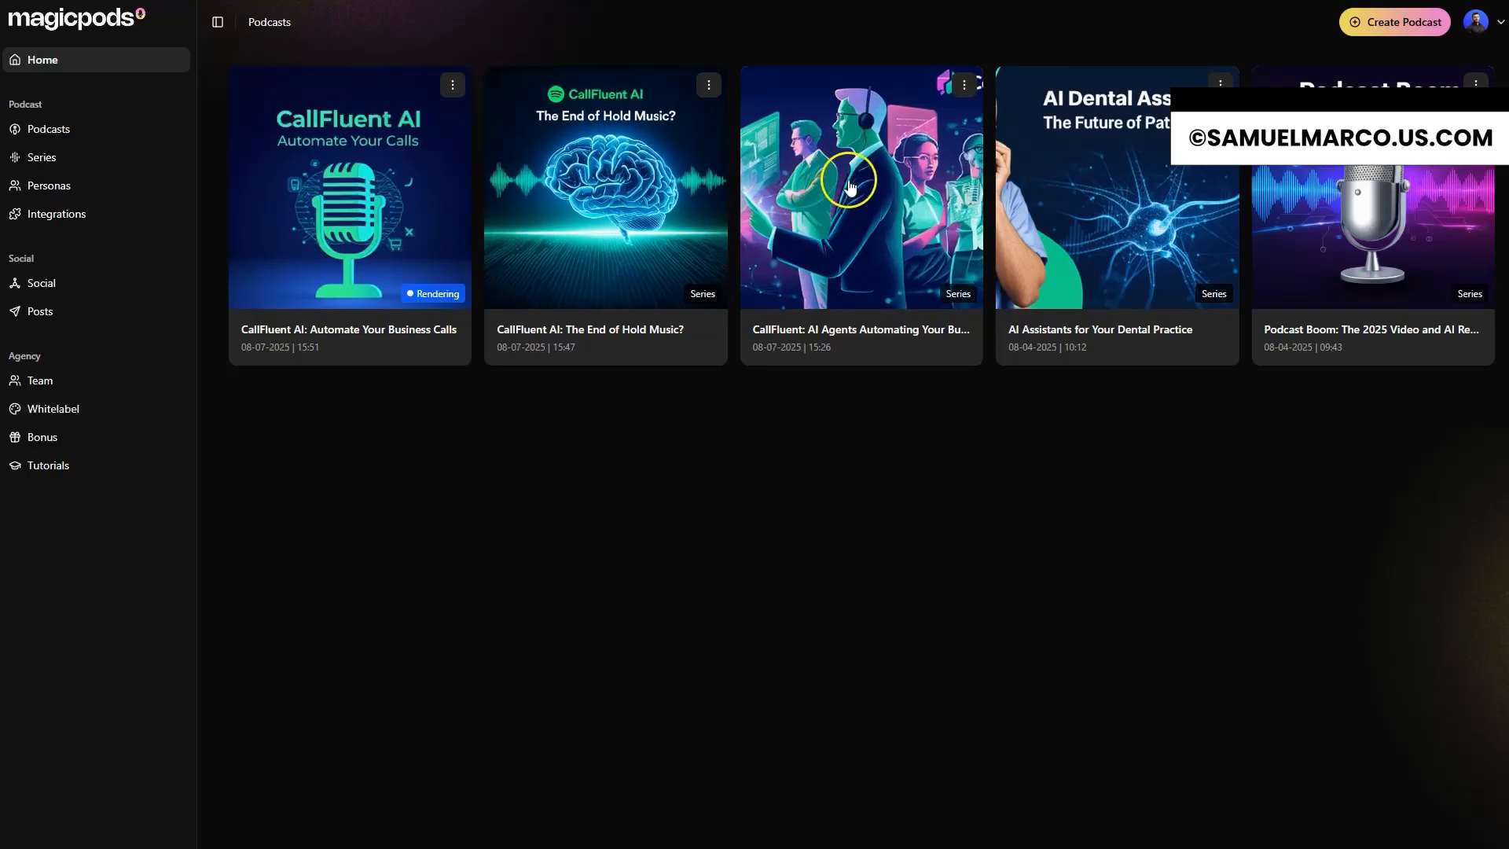
left_click(1381, 179)
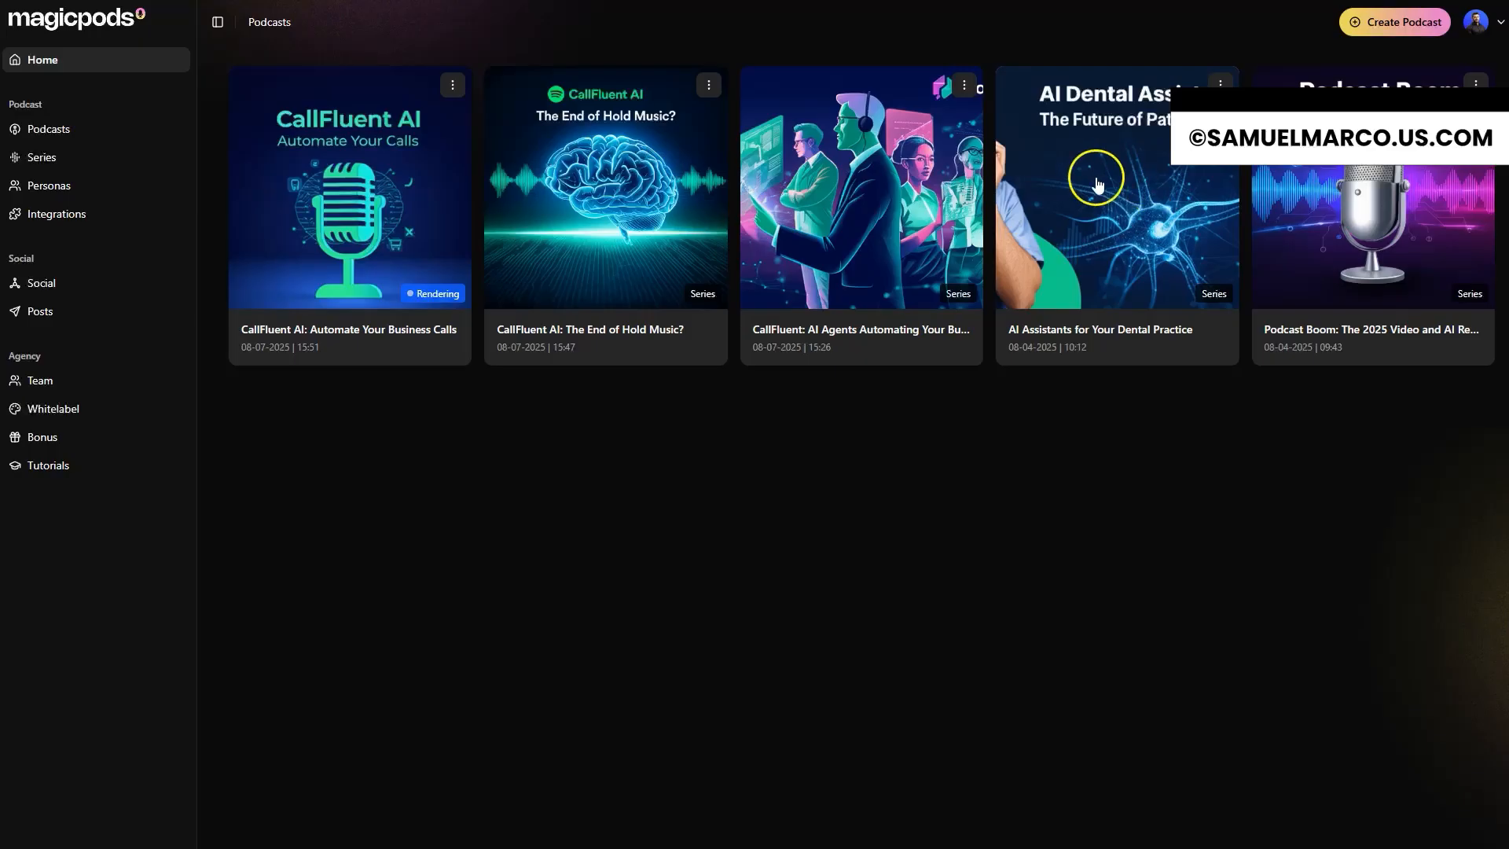
Step: Start a new custom persona, entering the persona's first name and an age of 35
left_click(56, 198)
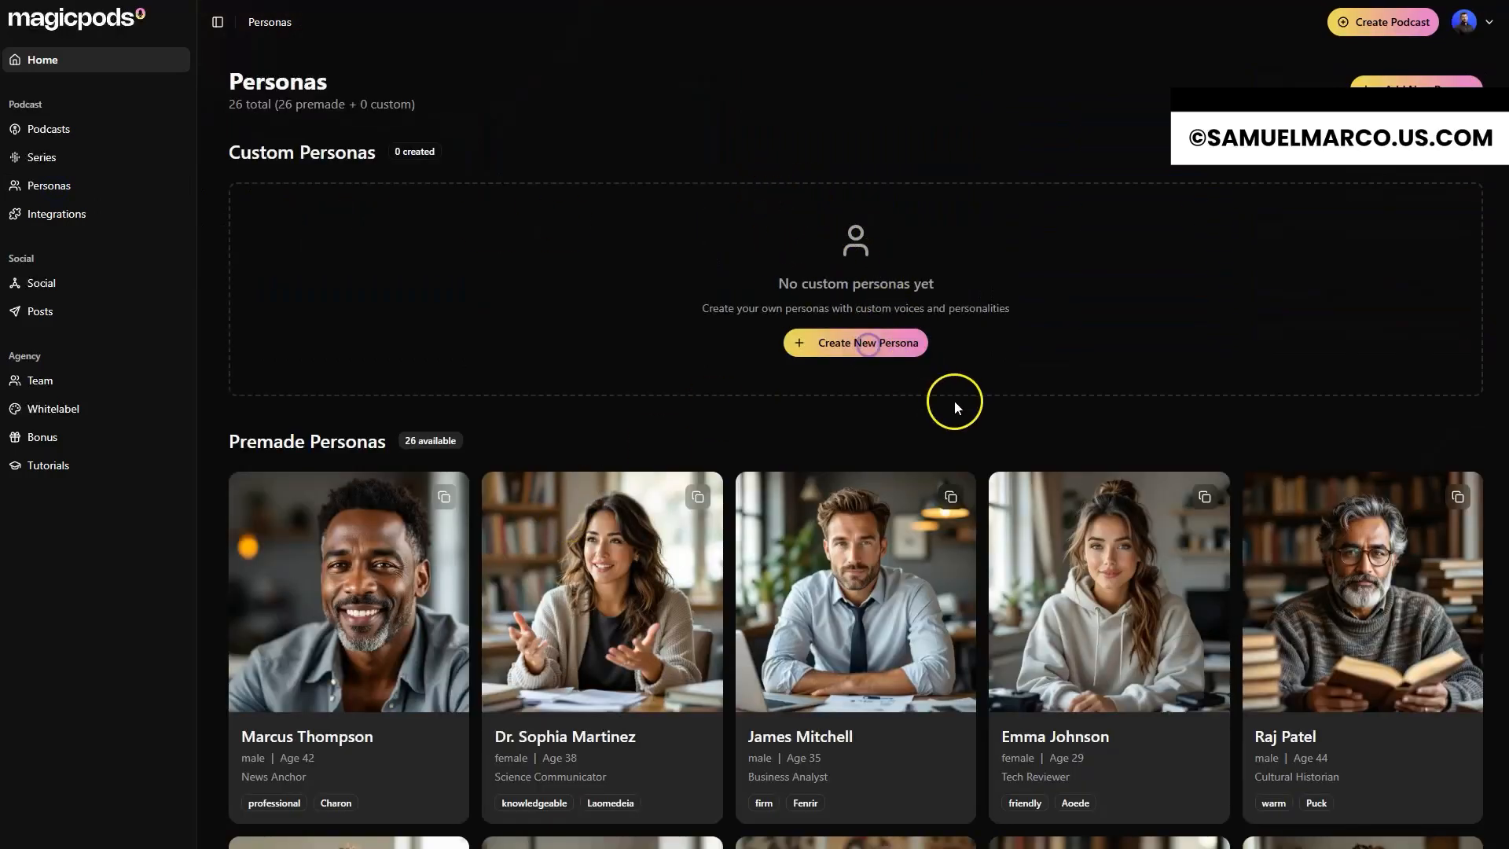
left_click(811, 350)
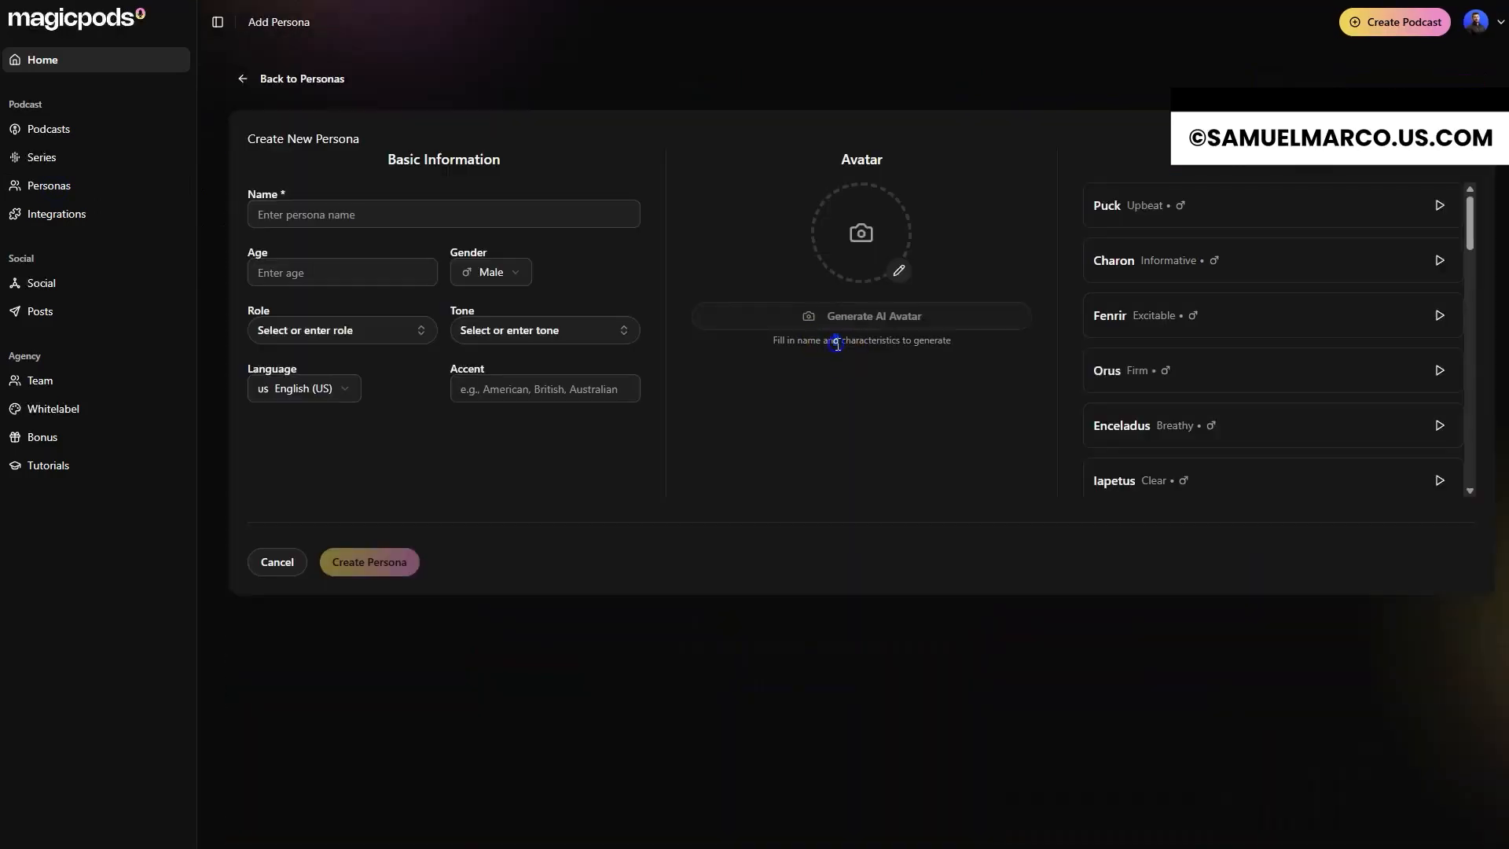
left_click(352, 219)
type("Adrian")
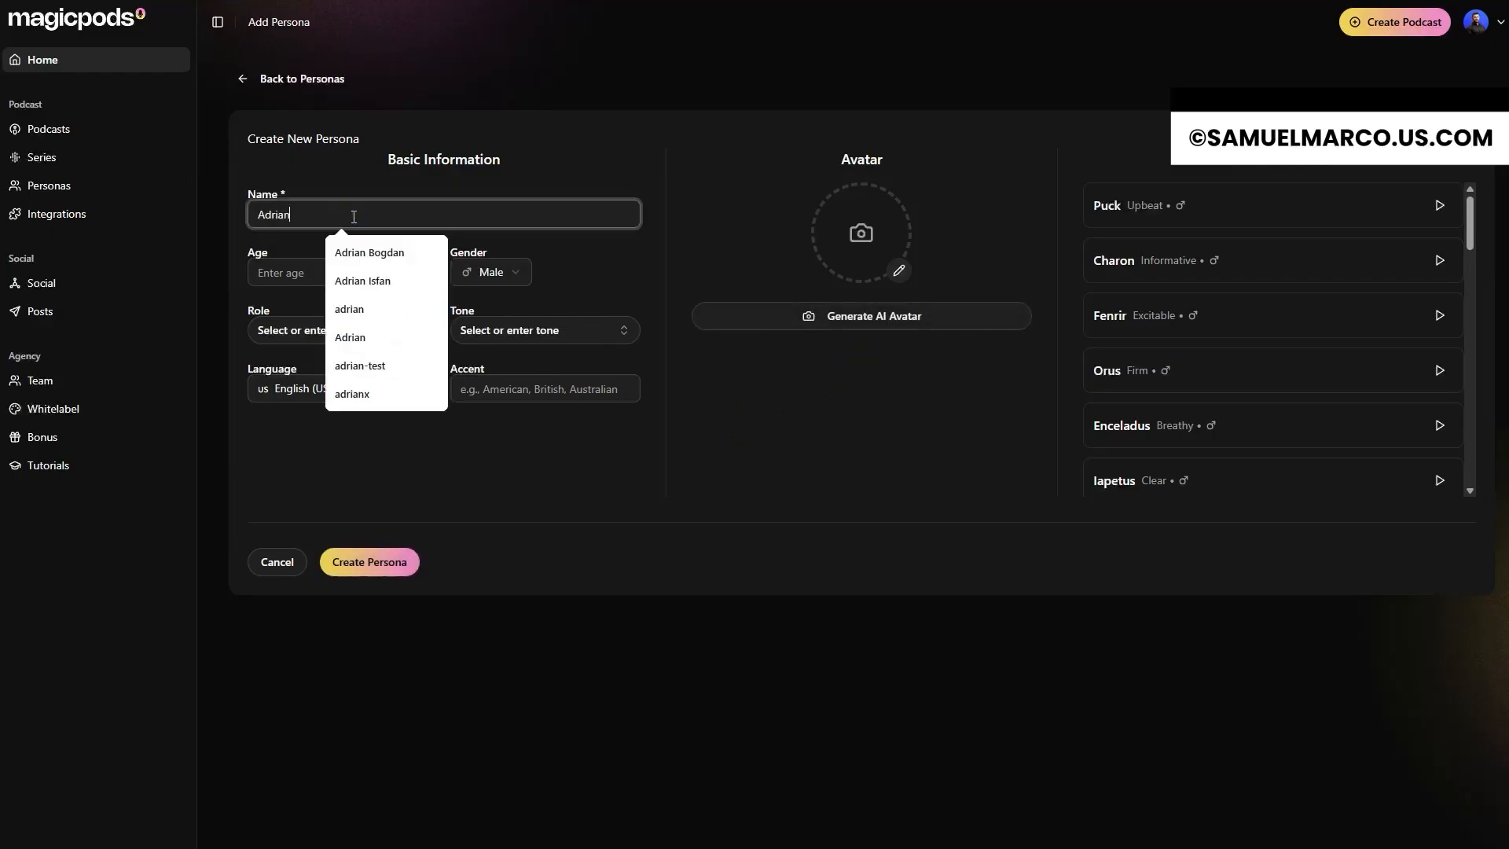
key("Tab")
type("35")
key("Tab")
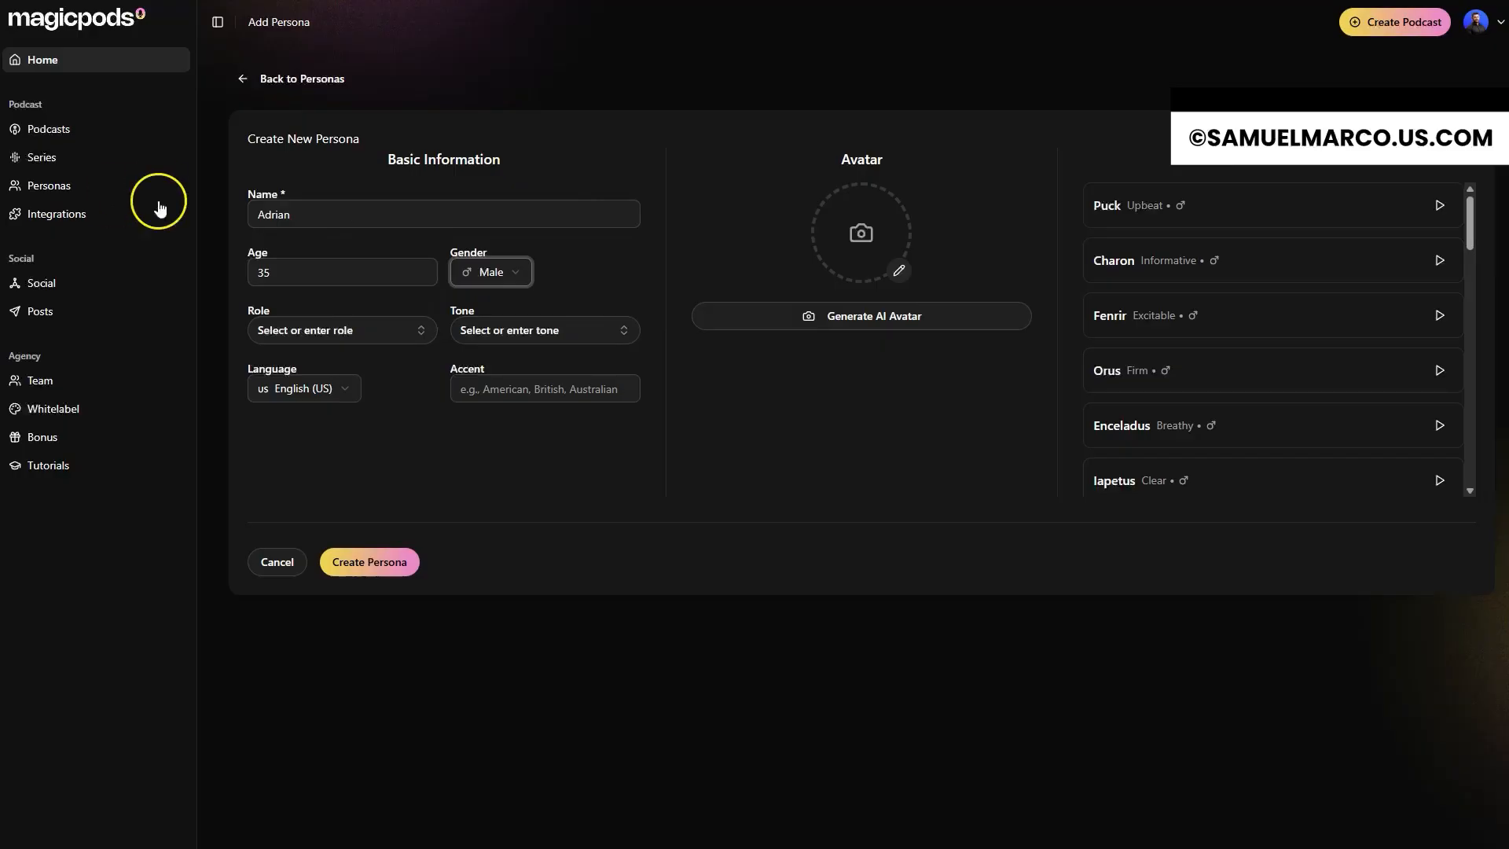
Step: Set the persona's role to Expert and its tone to professional
left_click(346, 330)
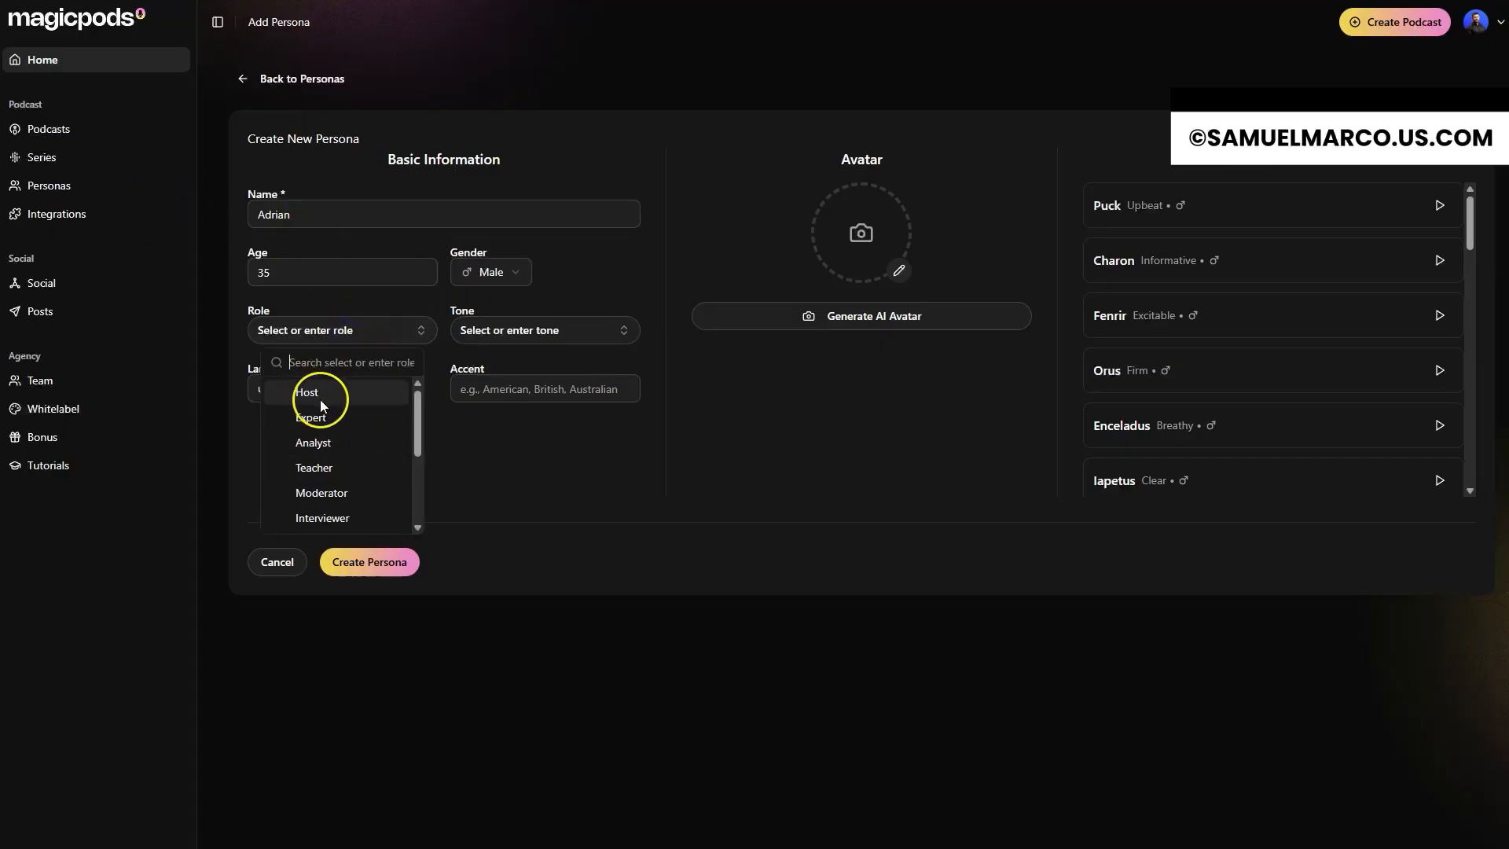
left_click(328, 417)
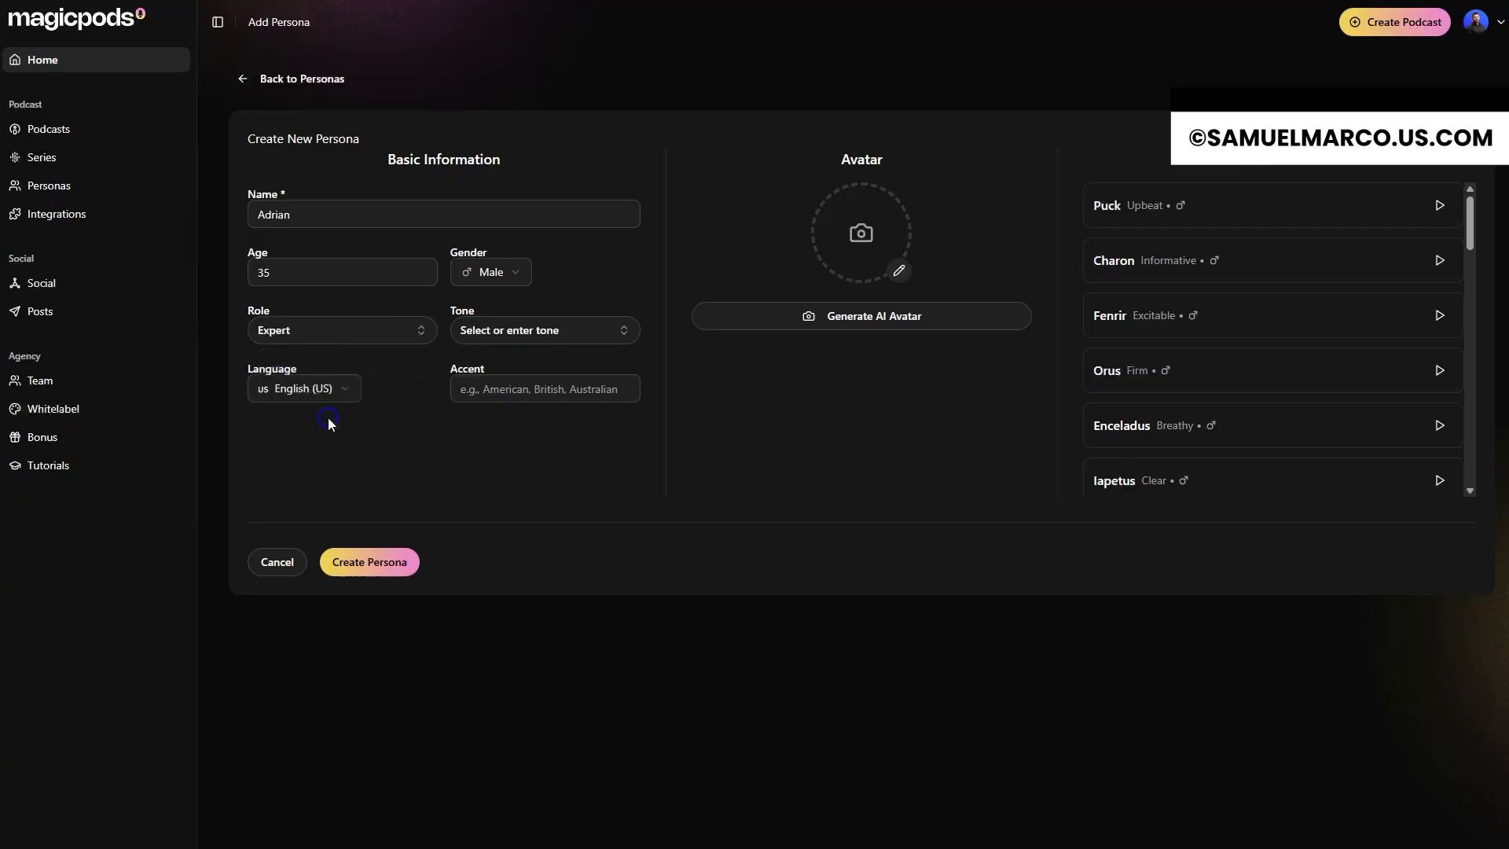
left_click(525, 330)
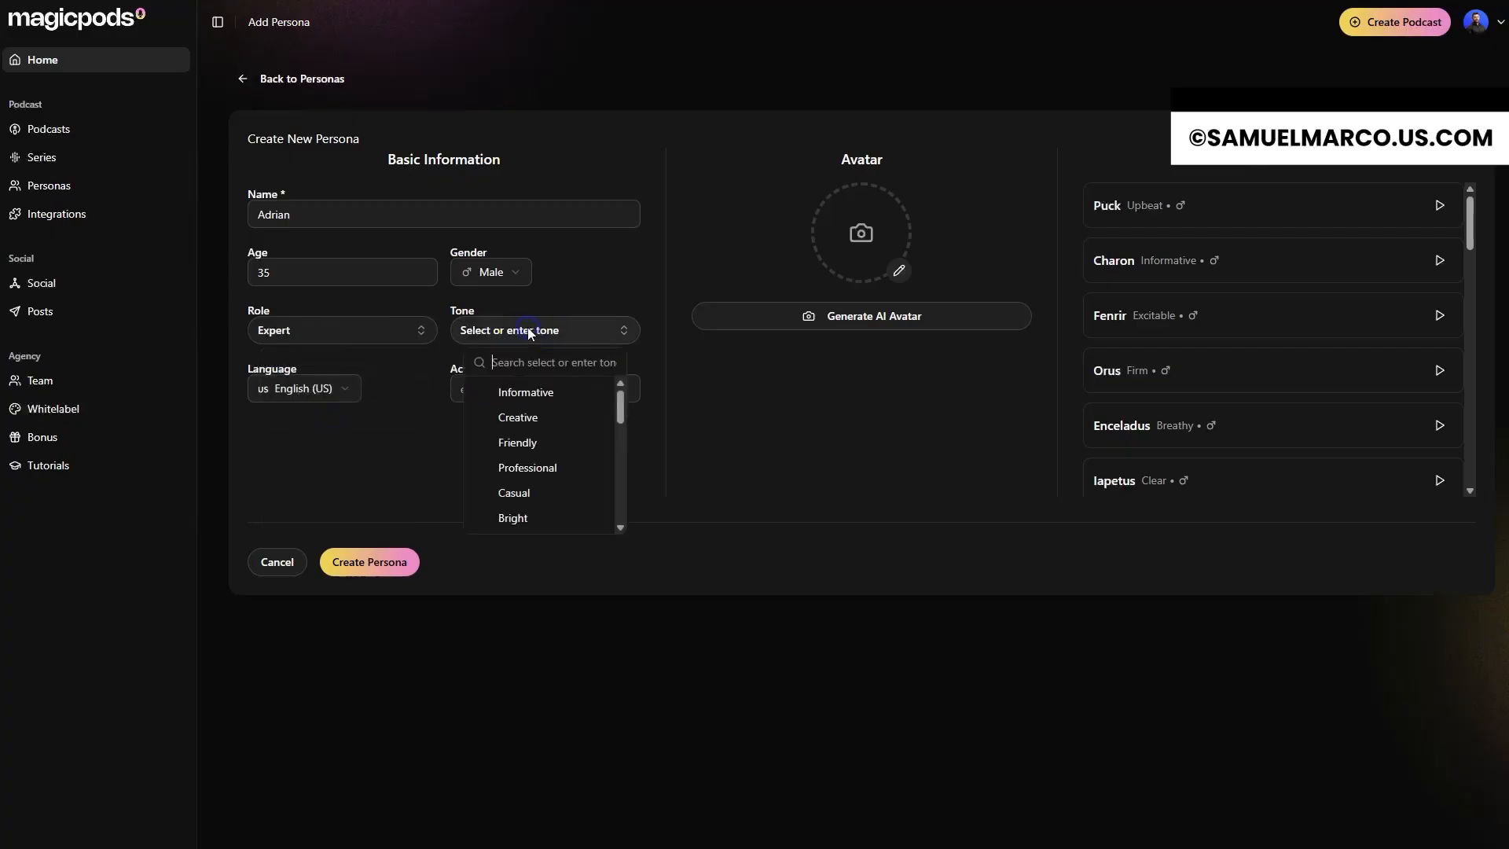
left_click(540, 469)
Step: Keep the persona's language as English (US) after browsing the available languages, and set its accent to American
left_click(346, 393)
left_click(338, 391)
left_click(344, 396)
scroll(324, 501, "down", 3)
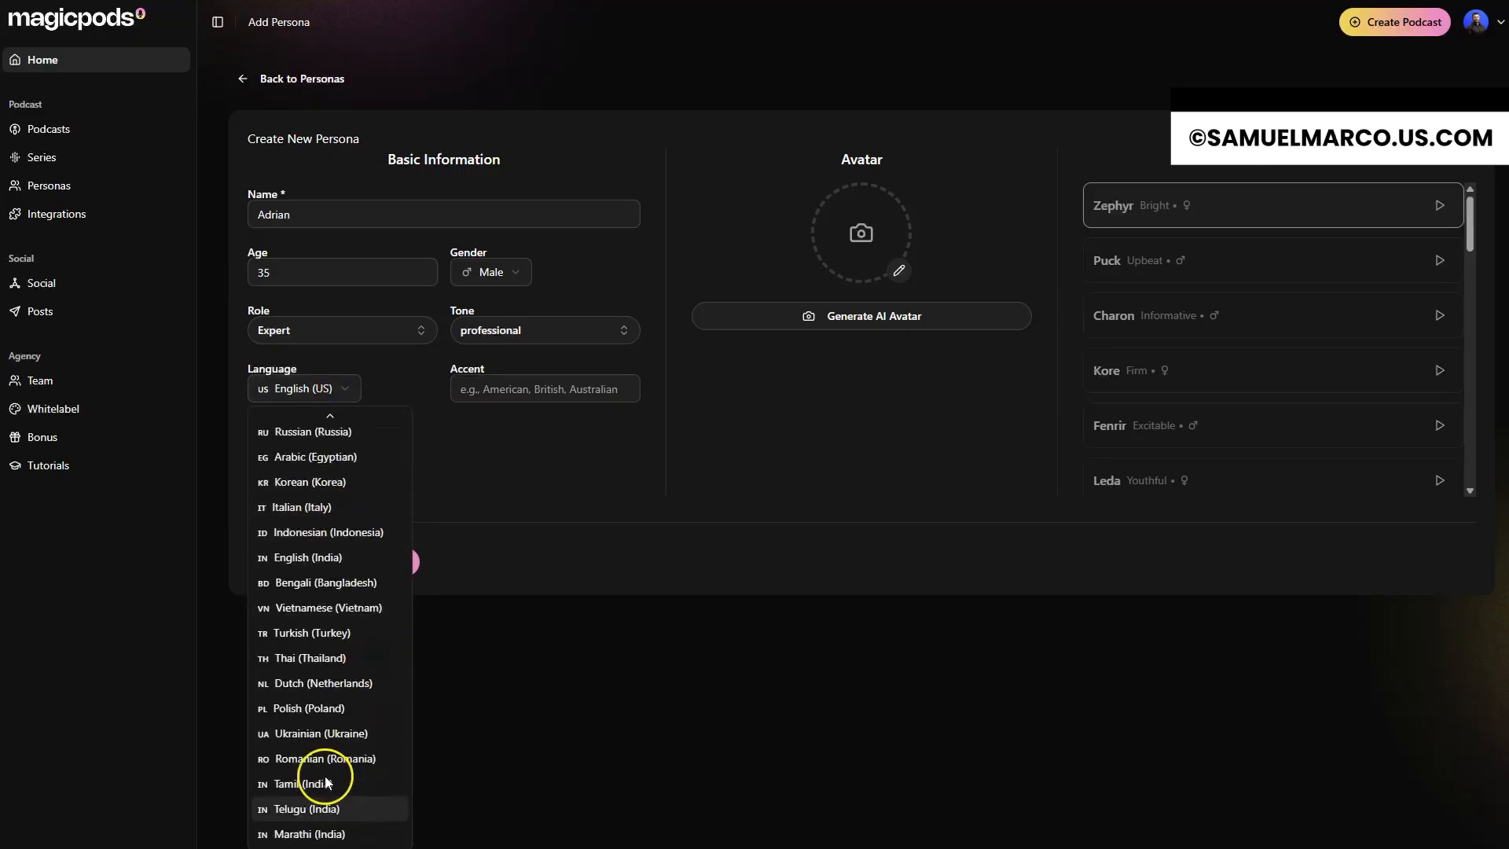
scroll(322, 460, "up", 3)
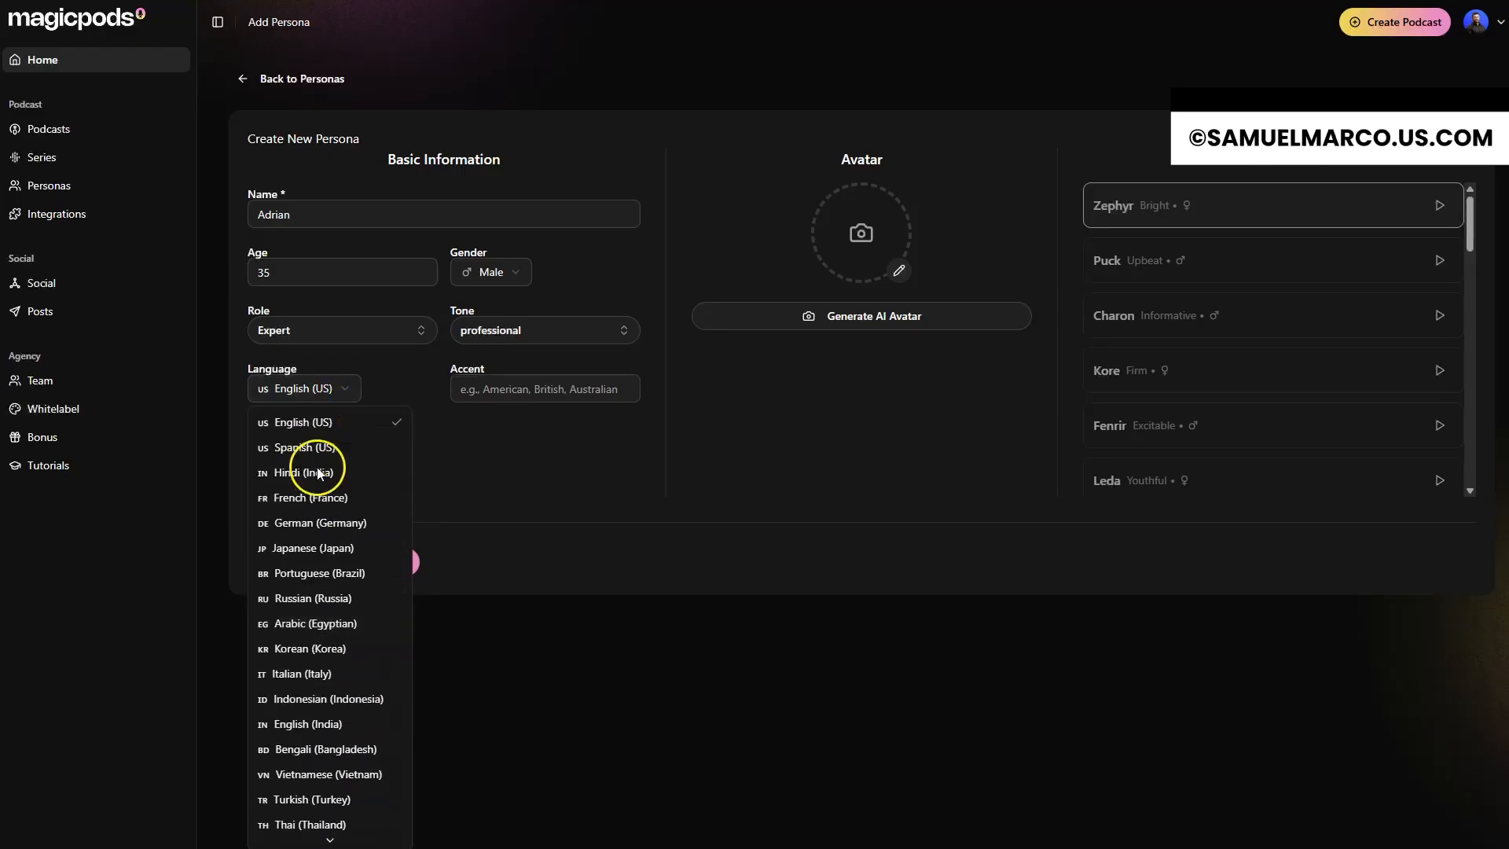
left_click(322, 425)
left_click(512, 389)
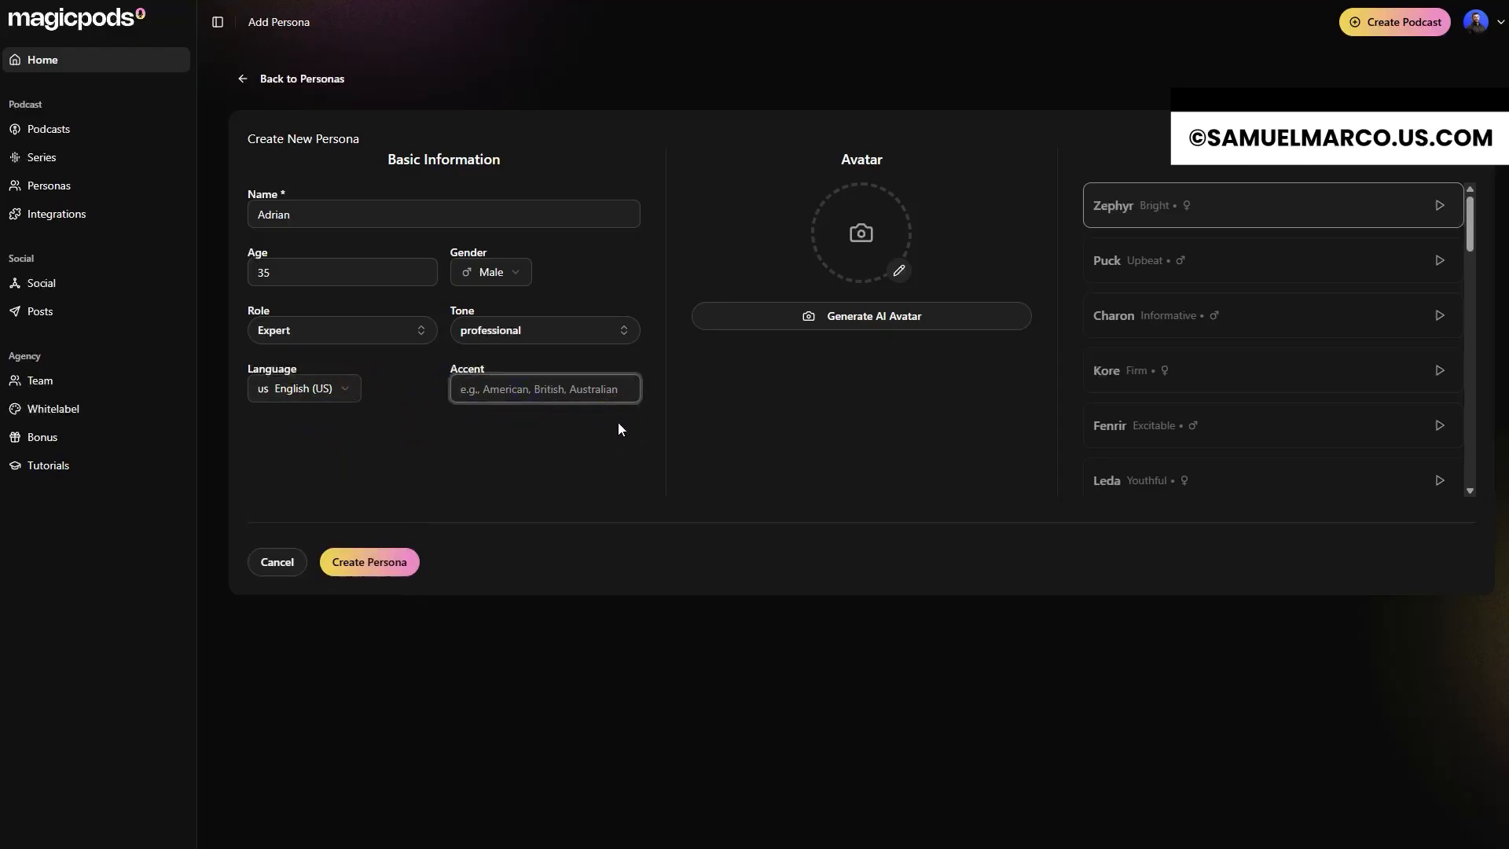
type("American")
Step: Upload the man's portrait with the purple background as the persona's avatar and create the persona
left_click(846, 287)
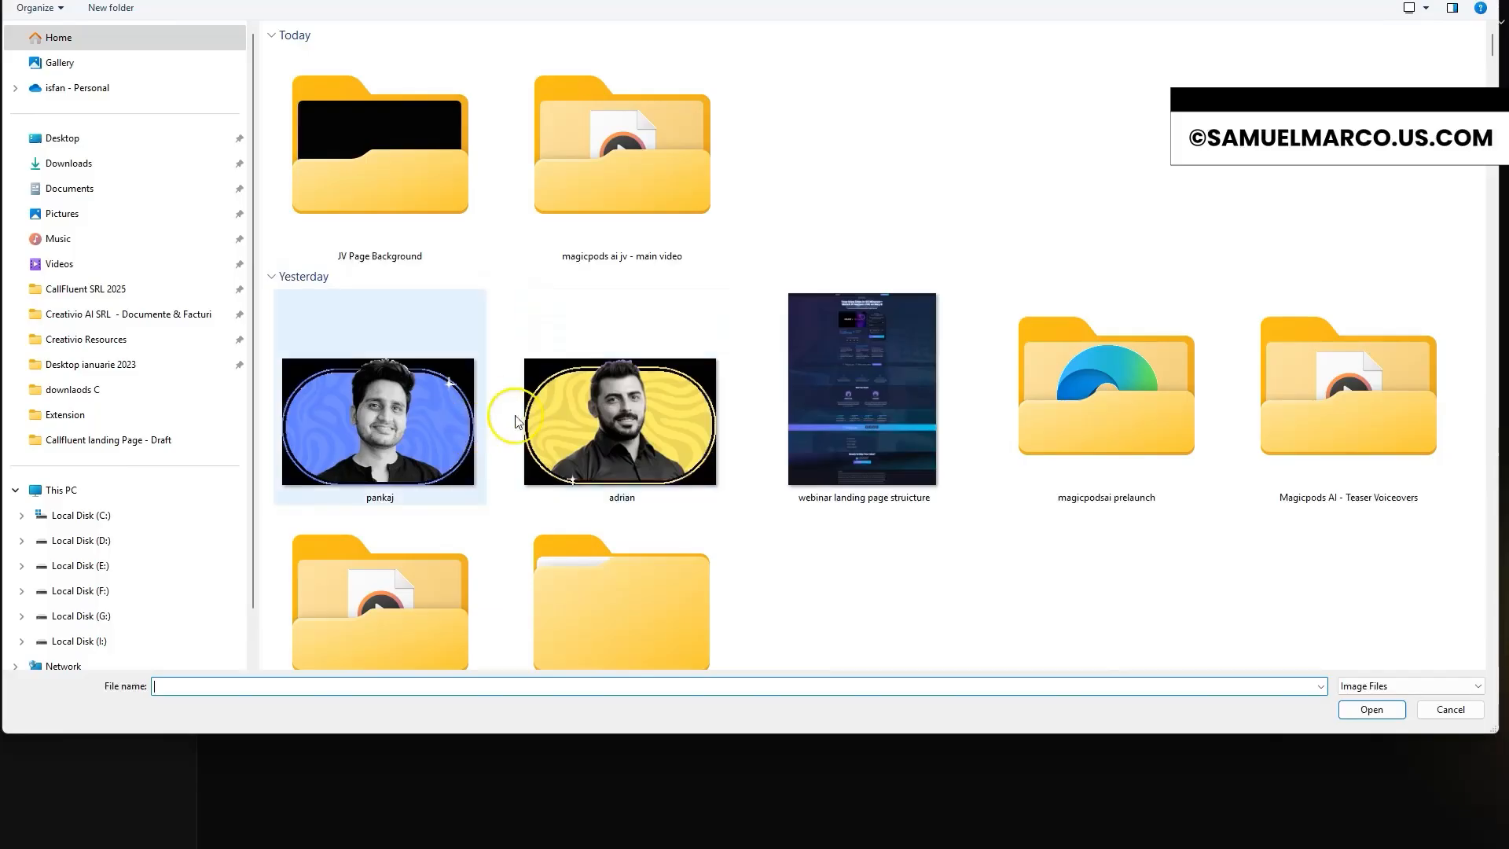
scroll(653, 459, "down", 15)
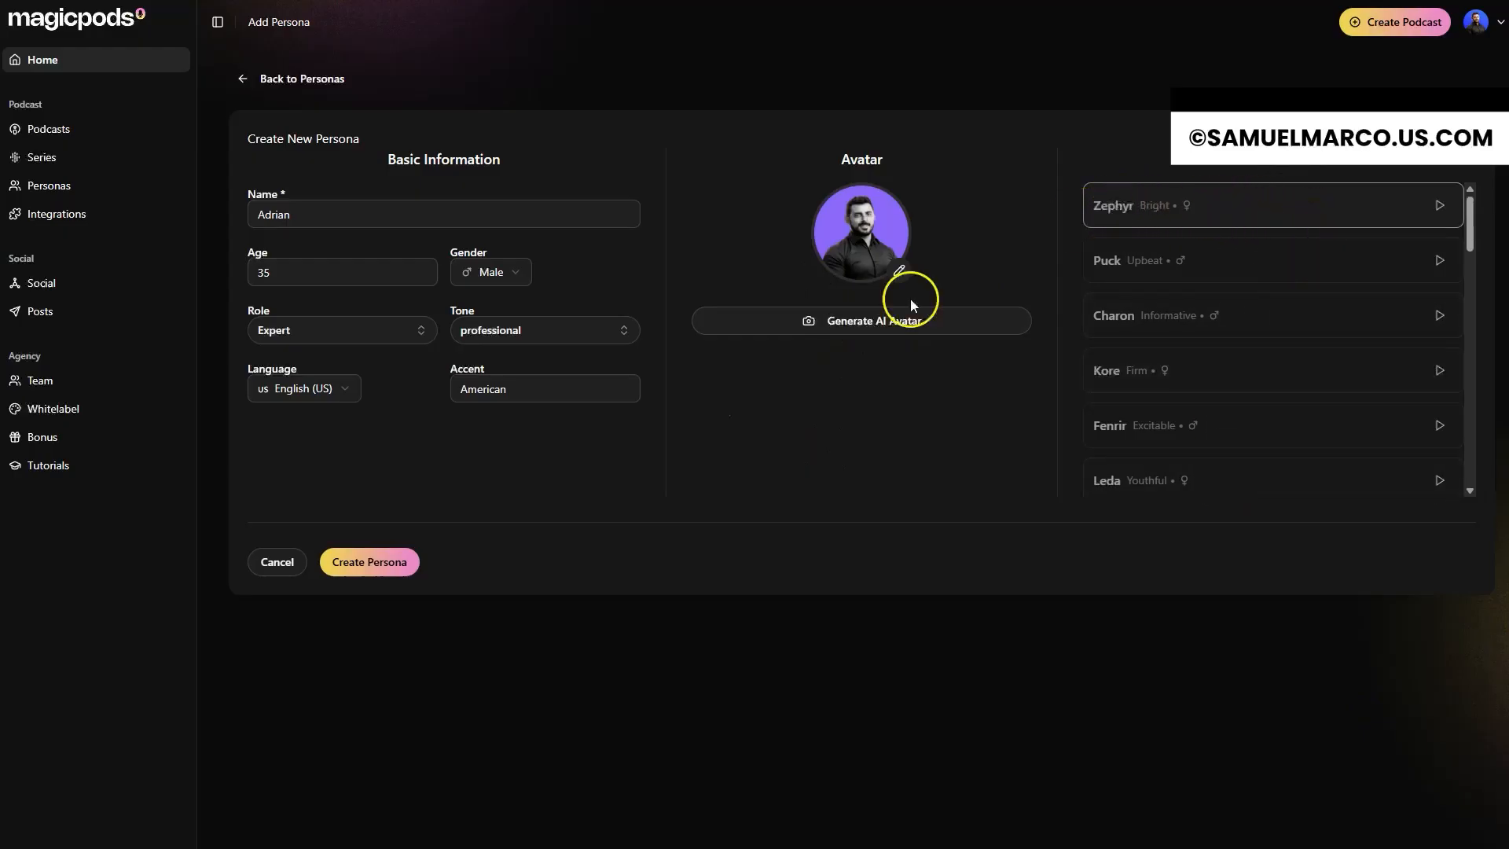
left_click(376, 566)
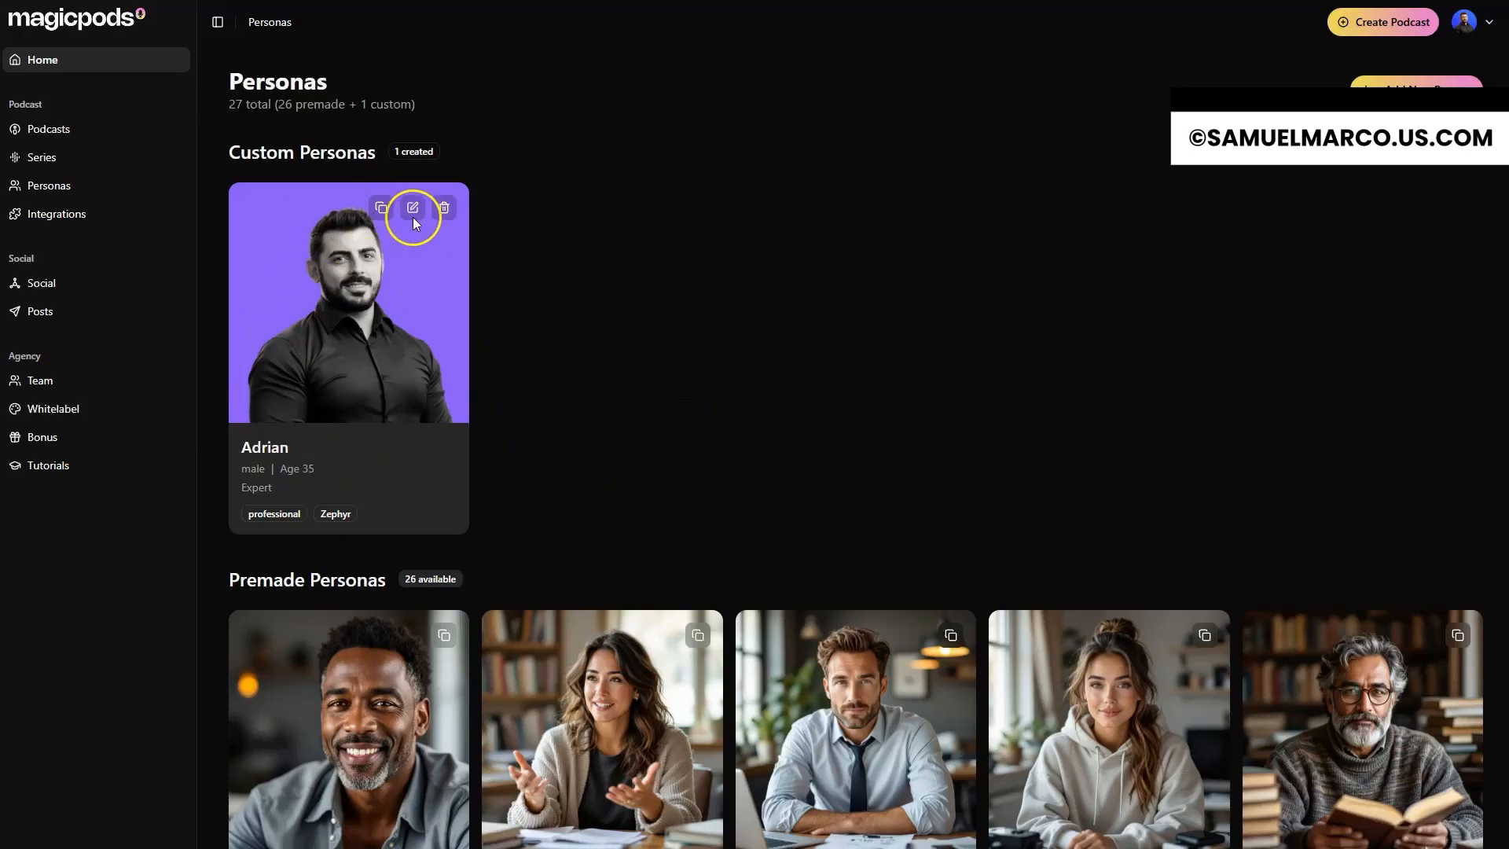
Step: Visit the series list, return to the home page, and start a new podcast as a recurring series
left_click(57, 166)
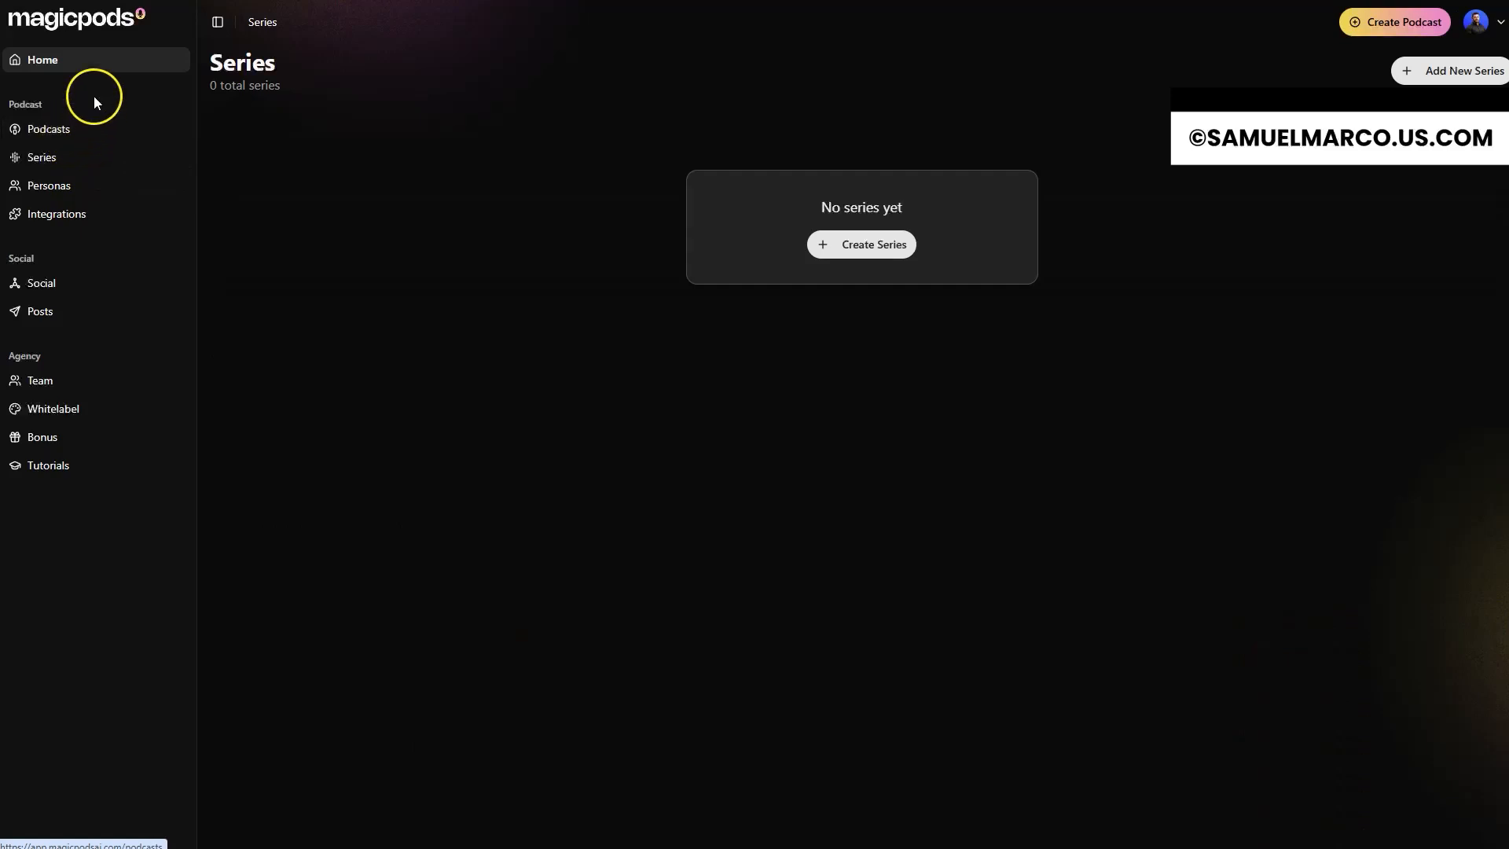
left_click(67, 63)
left_click(1371, 24)
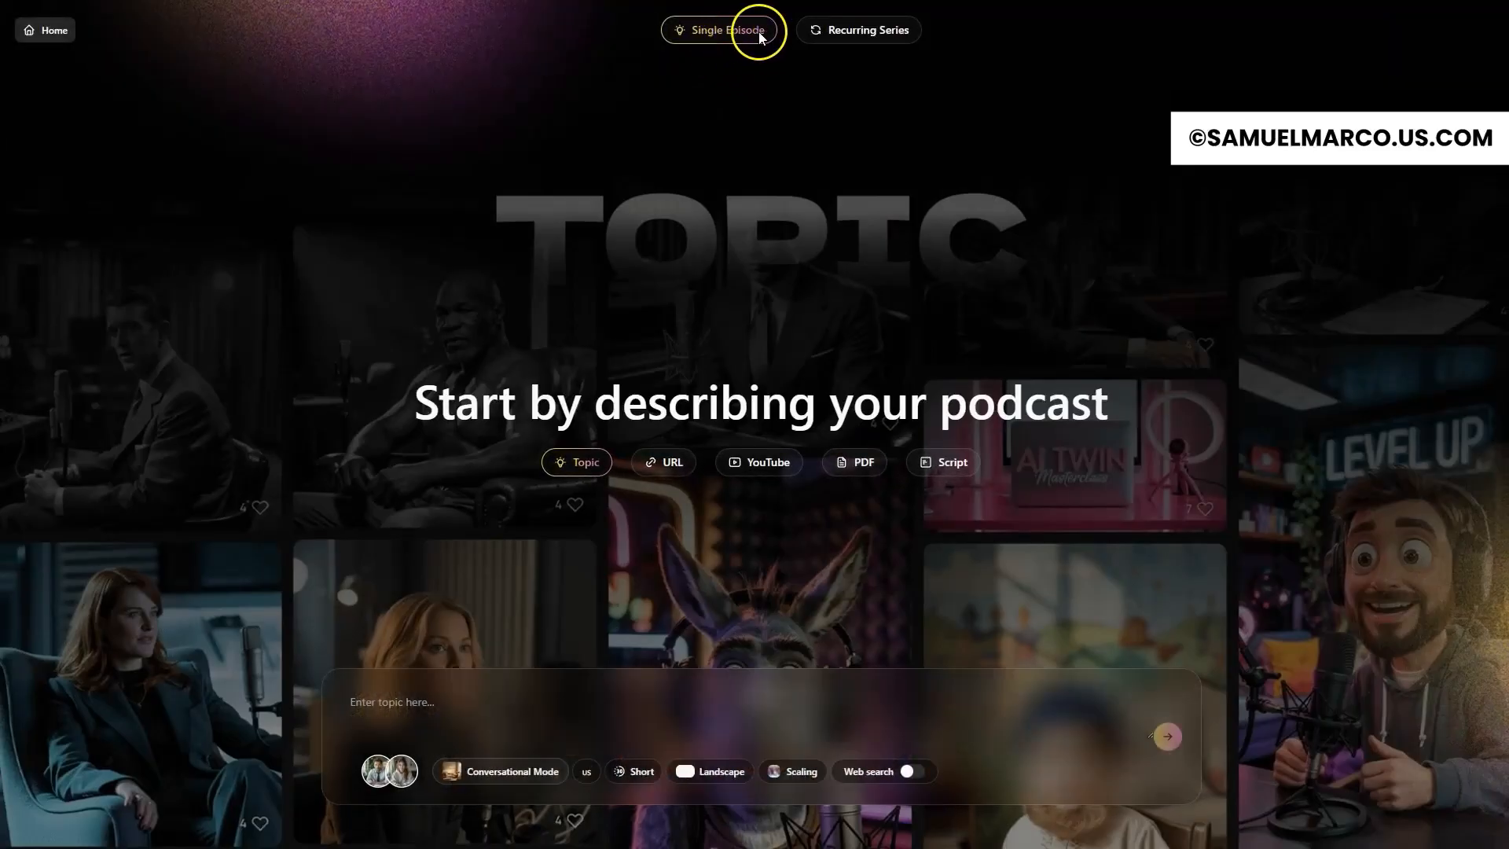
left_click(886, 31)
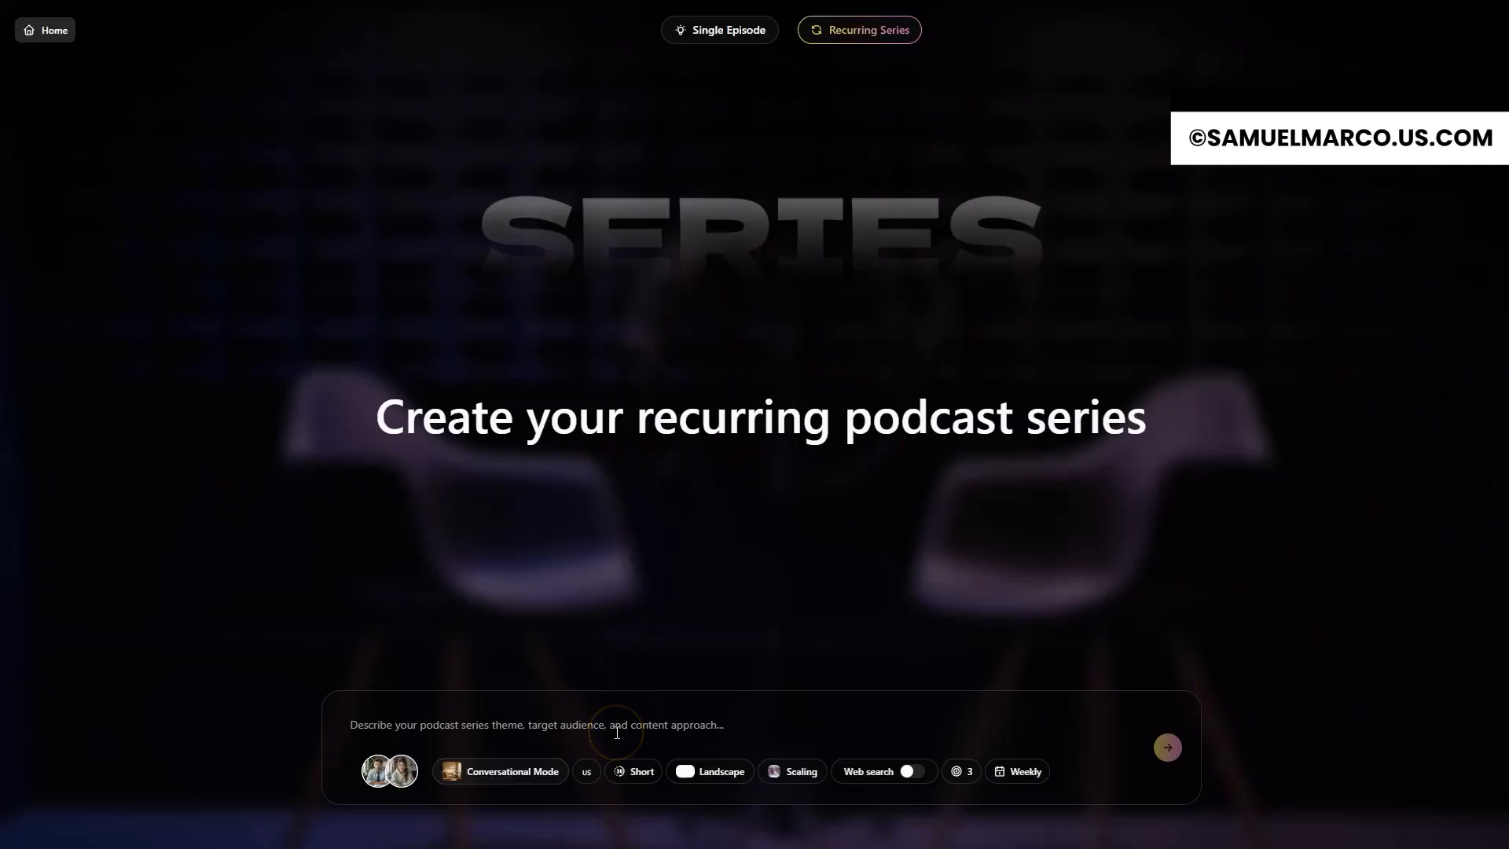
Step: Set the recurring series' frequency to Daily
left_click(1034, 771)
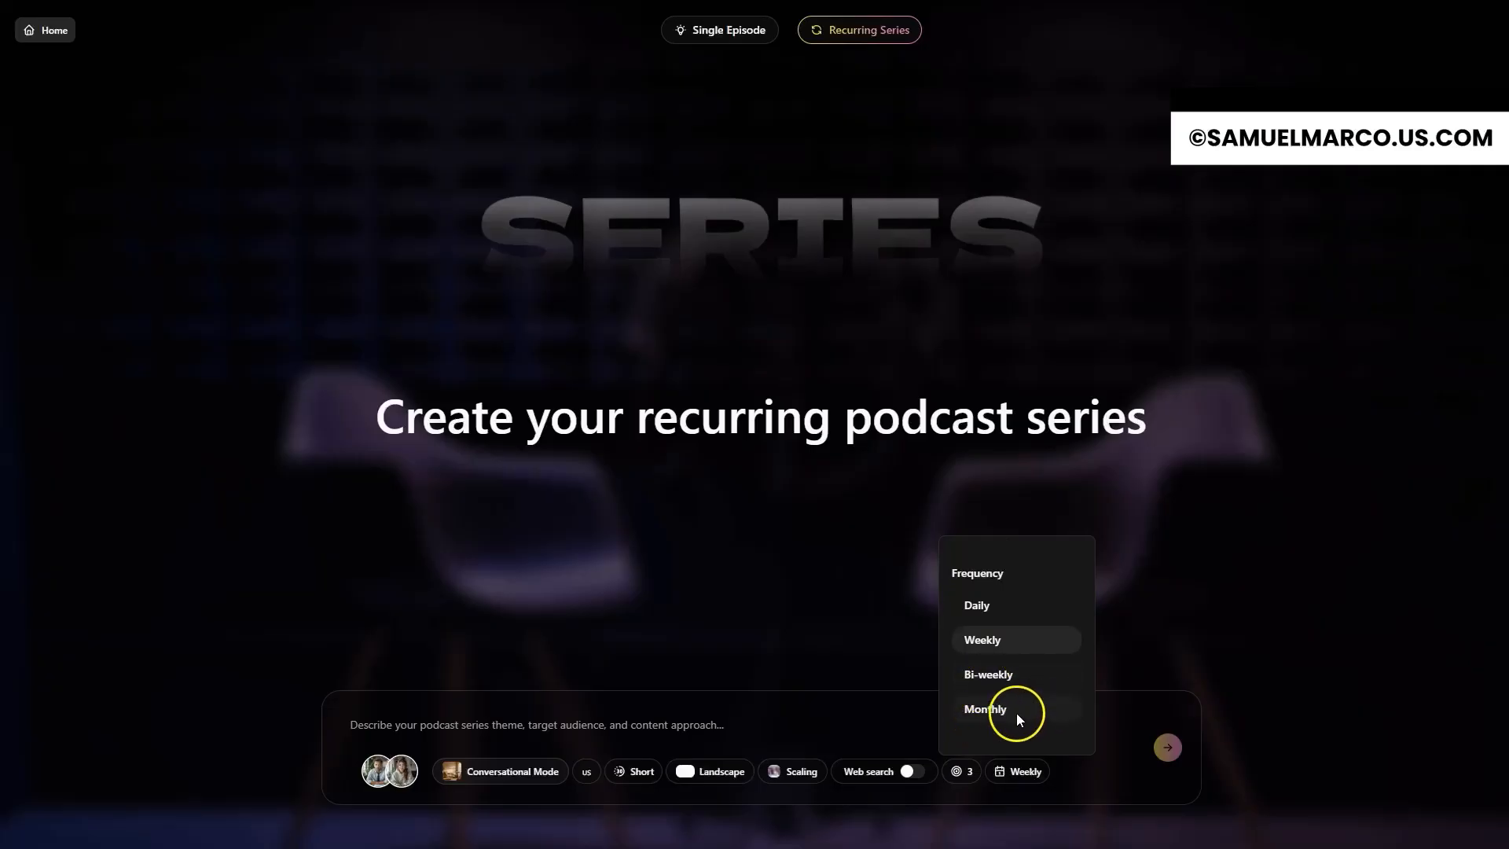
left_click(539, 727)
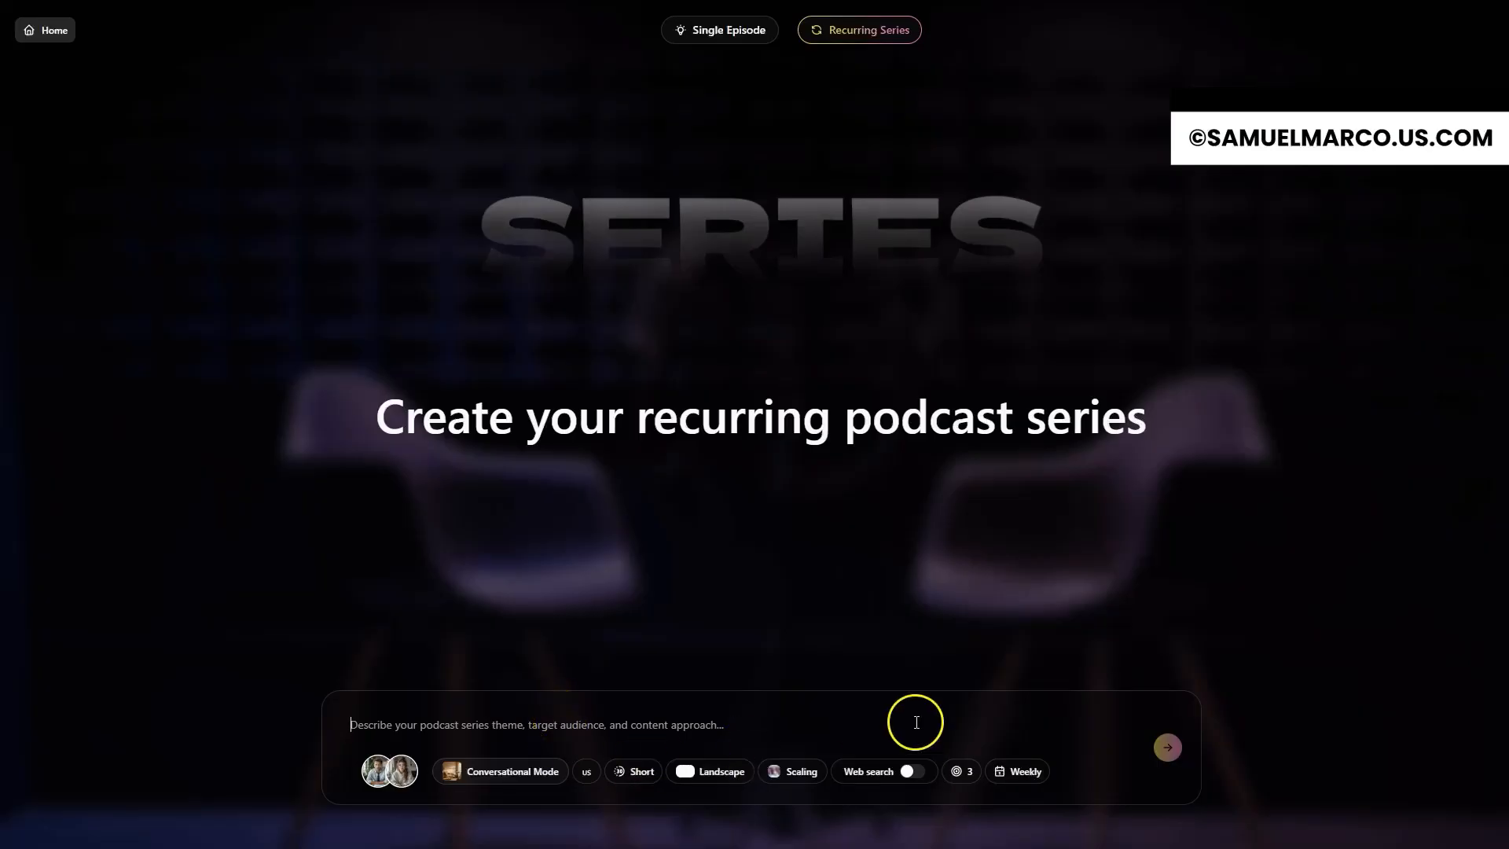
left_click(1008, 772)
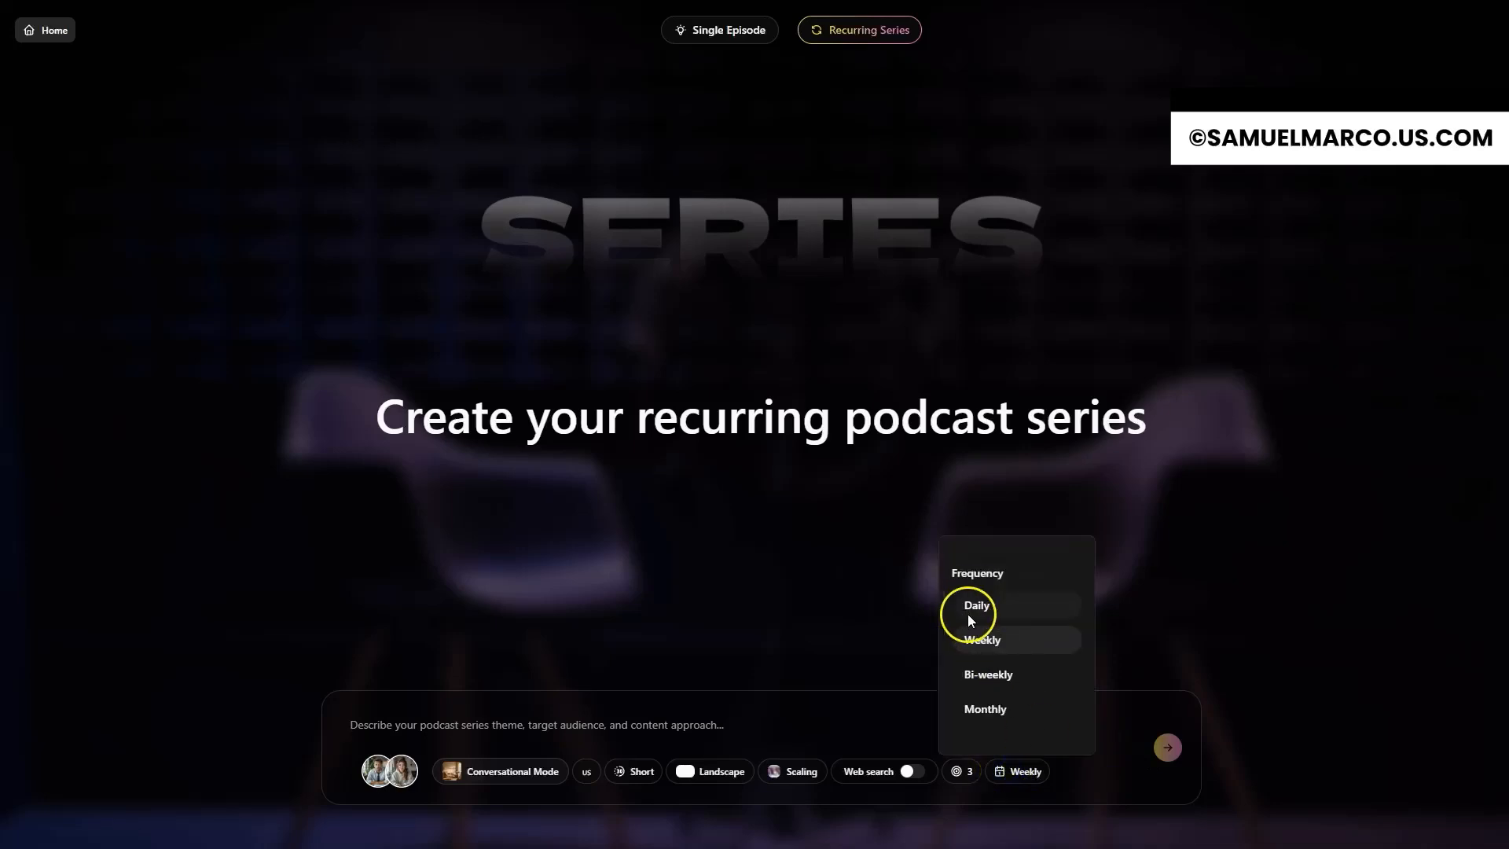
left_click(999, 610)
Step: Describe the series as "Cover the AI news and tech industry" and set the episode length to Medium
left_click(474, 725)
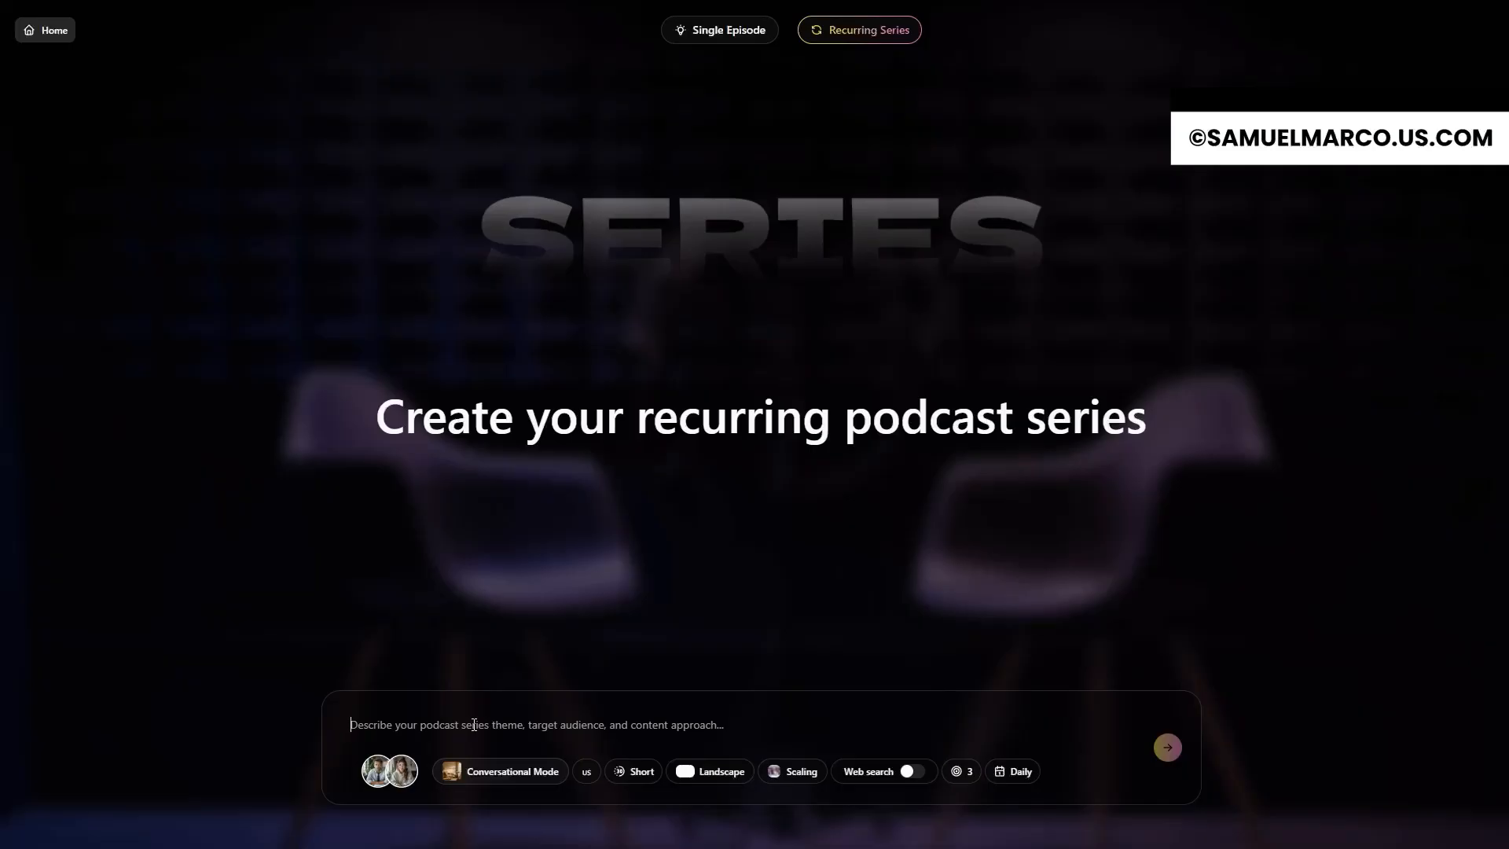
type("Cover the AI news and tech industry")
left_click(639, 771)
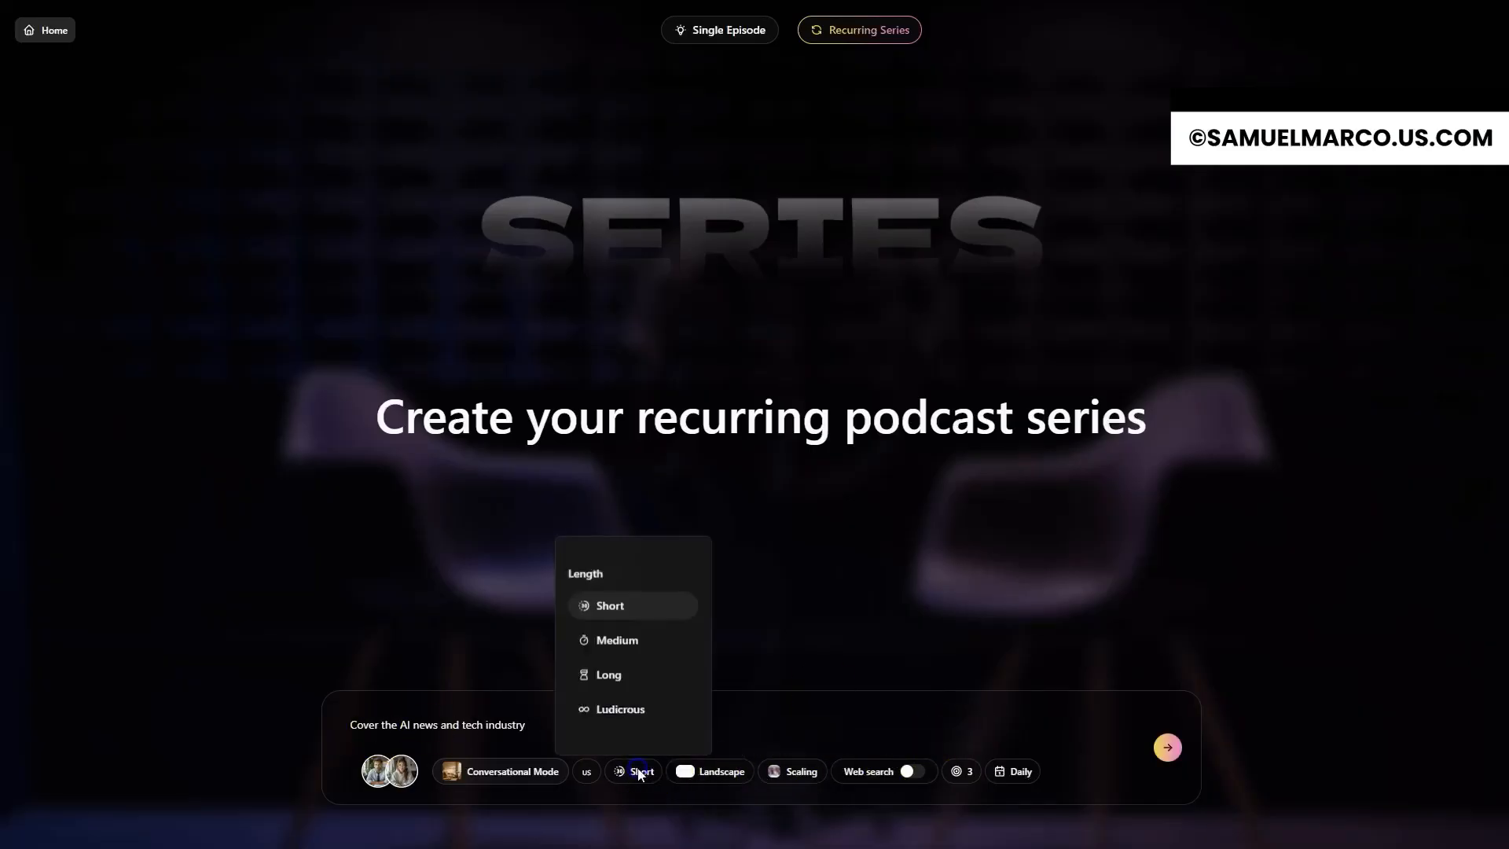
left_click(635, 641)
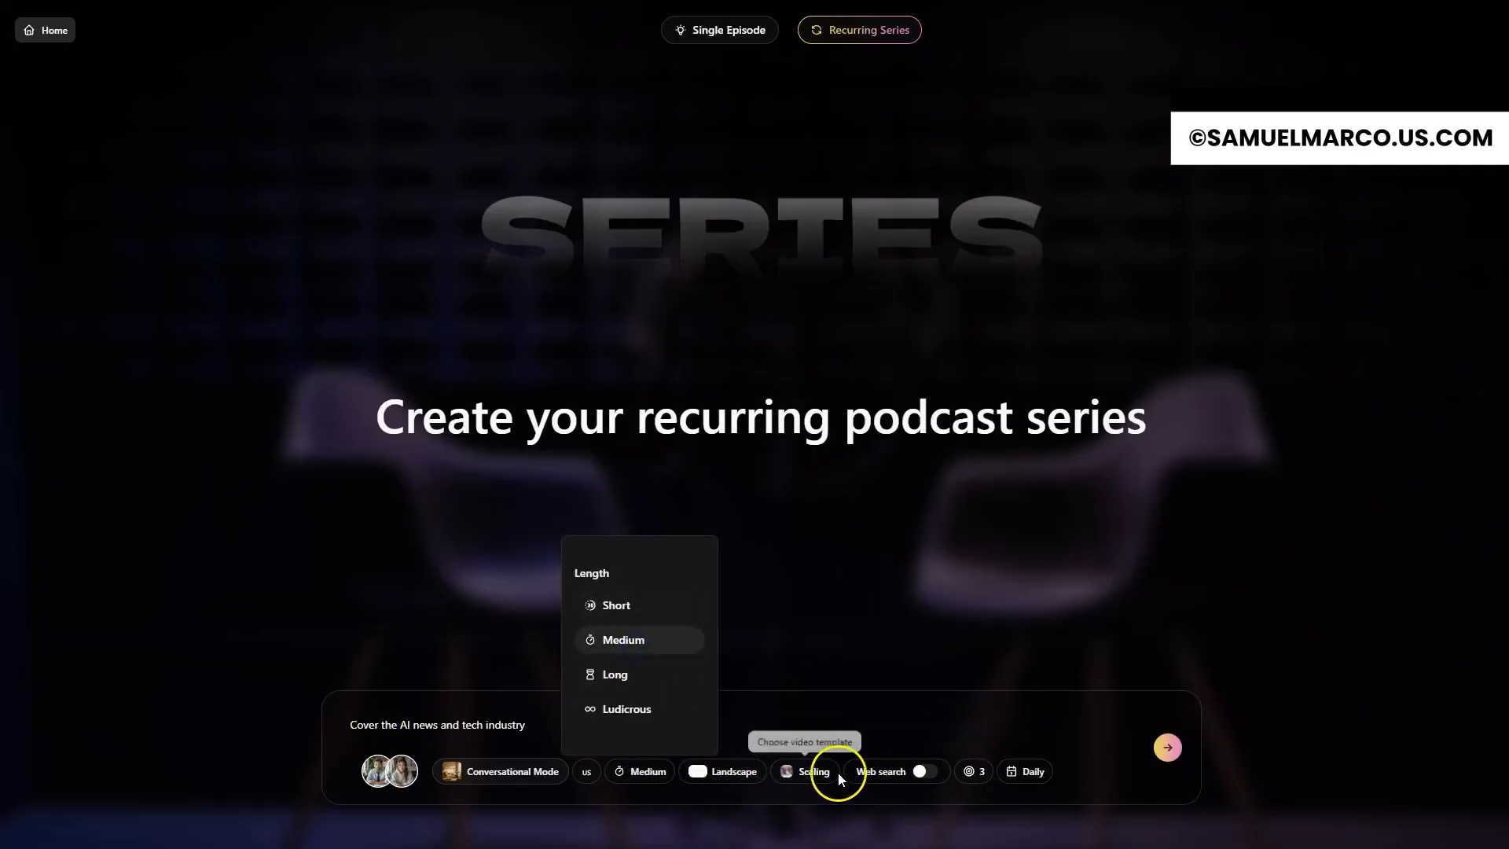